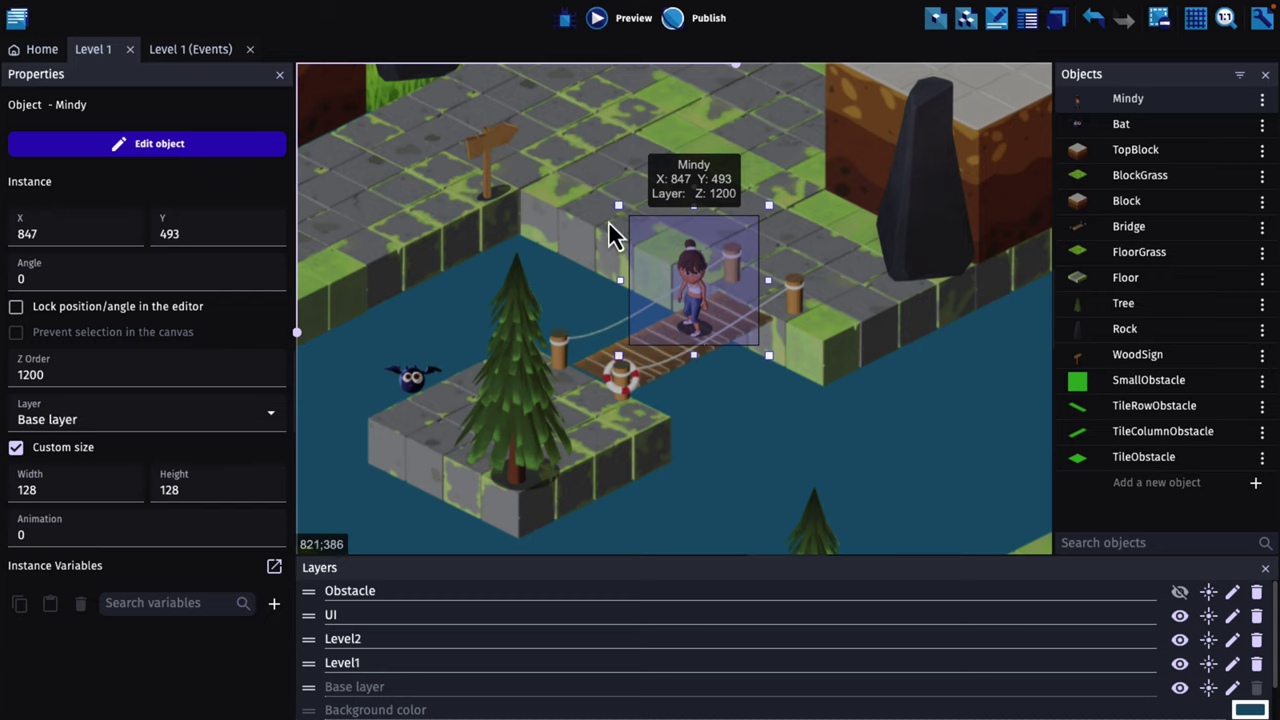
- Nudge the Mindy instance on the bridge to X 842, Y 498
mouse_move(697, 265)
left_mouse_down()
mouse_move(649, 214)
mouse_move(697, 220)
mouse_move(706, 275)
mouse_move(688, 271)
left_mouse_up()
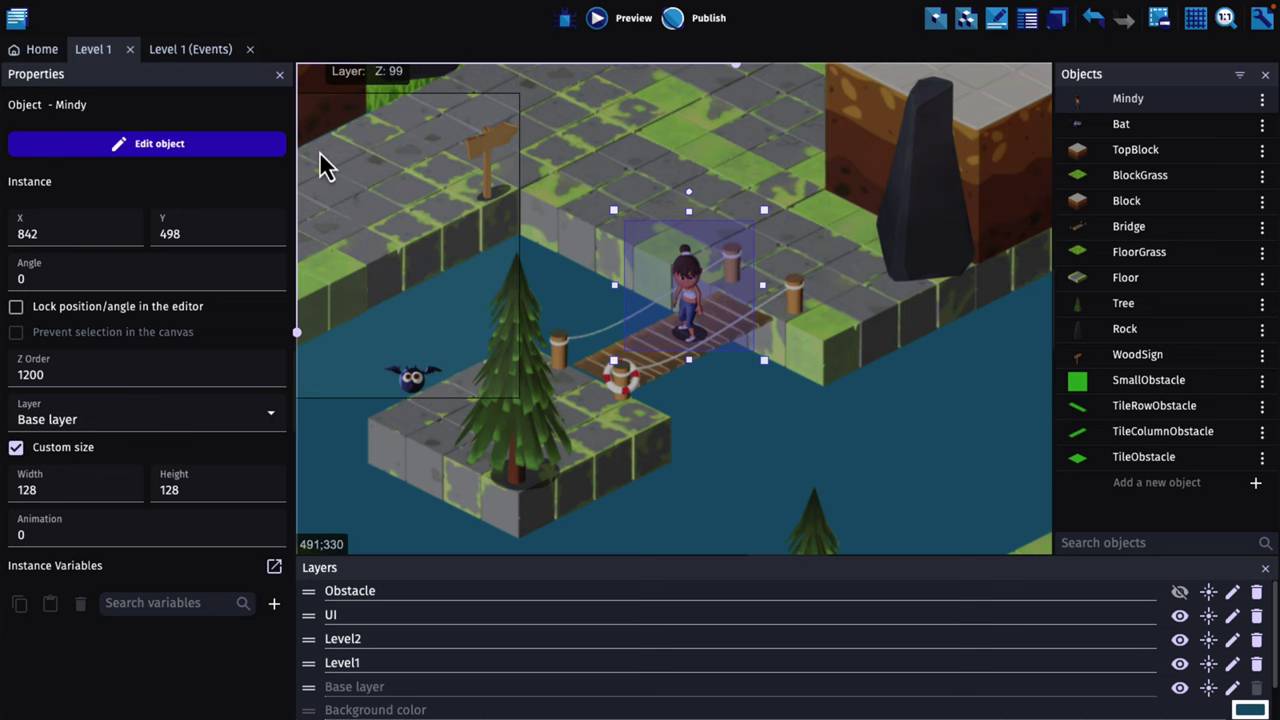
- Glance at the Level 1 event sheet, then return to the Level 1 scene
left_click(208, 59)
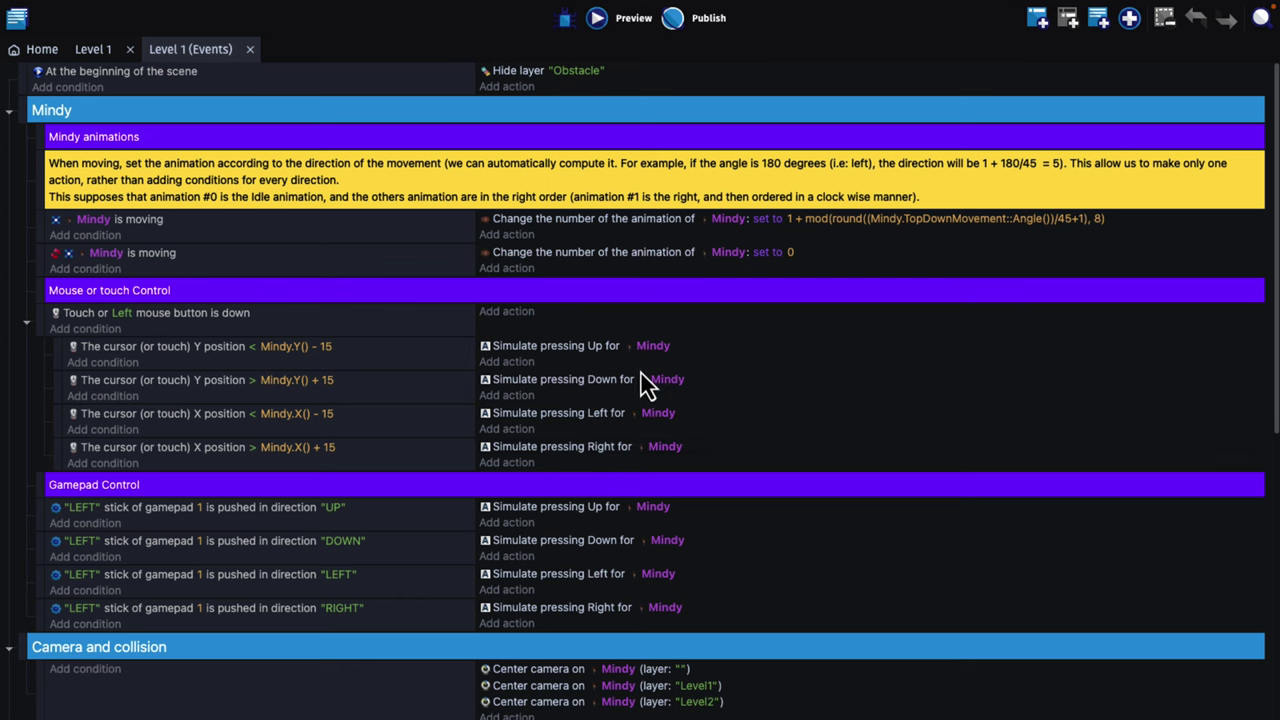
left_click(97, 52)
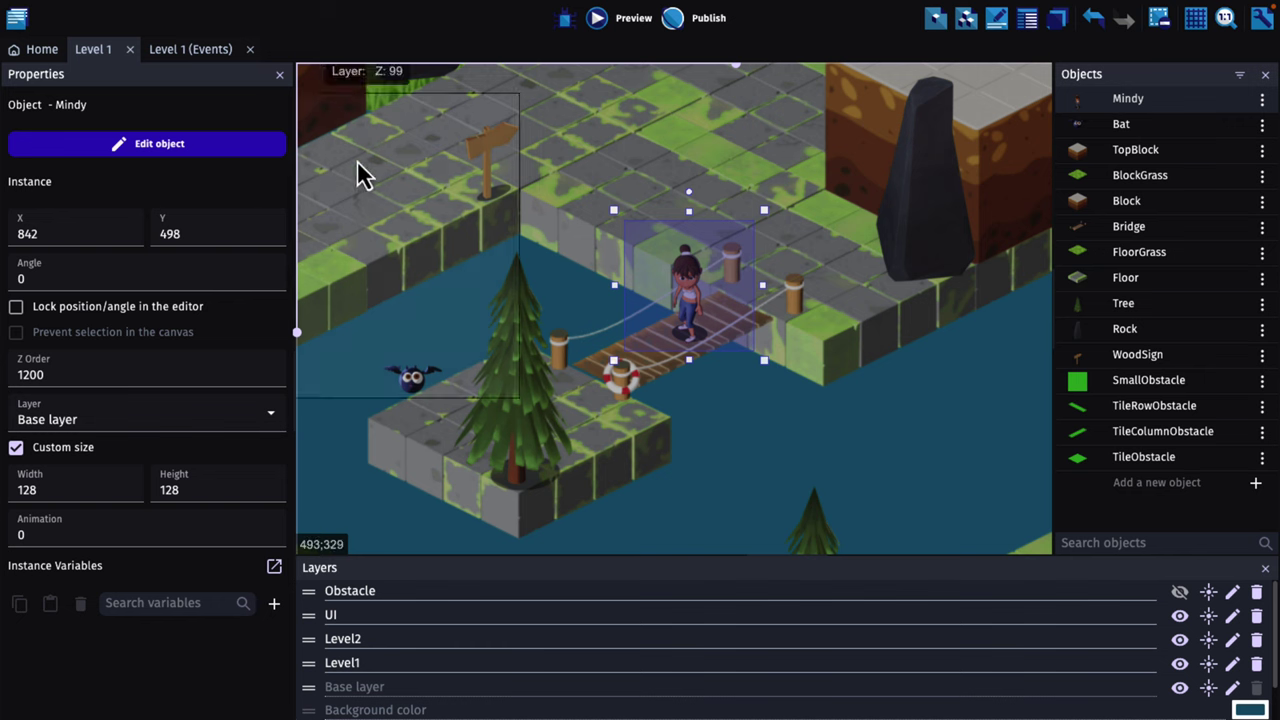
left_click(192, 148)
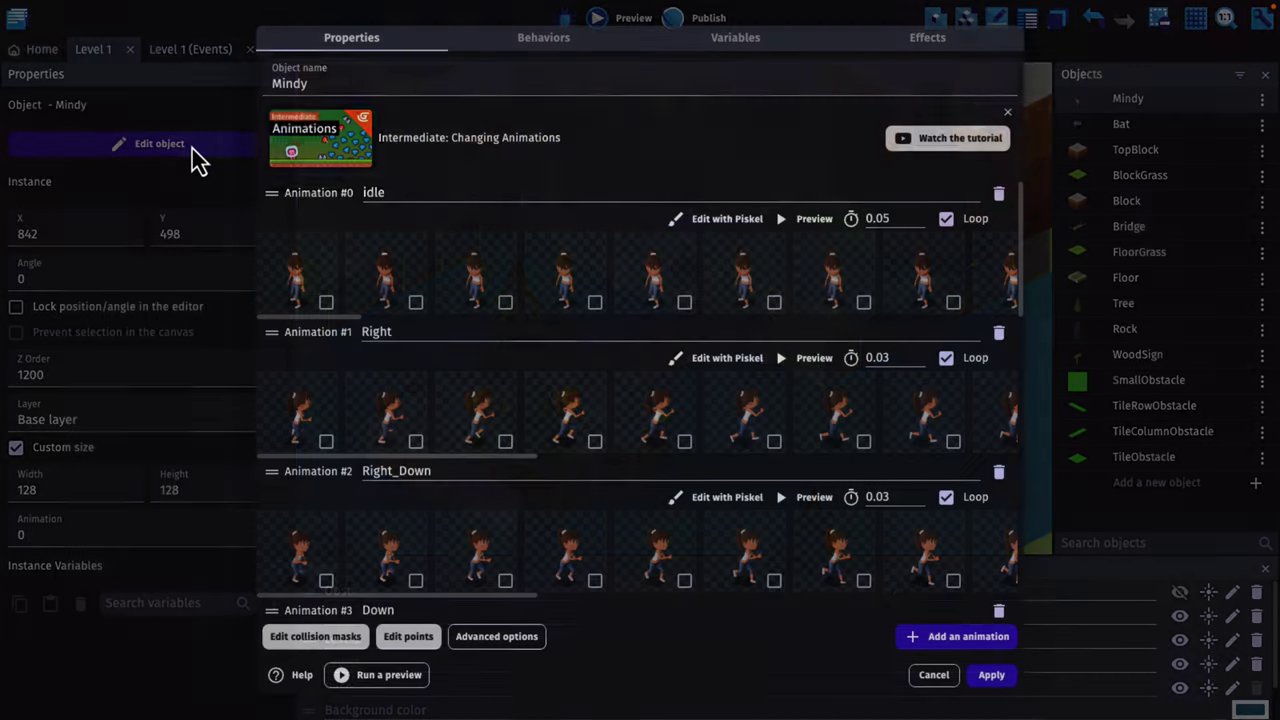
left_click(787, 227)
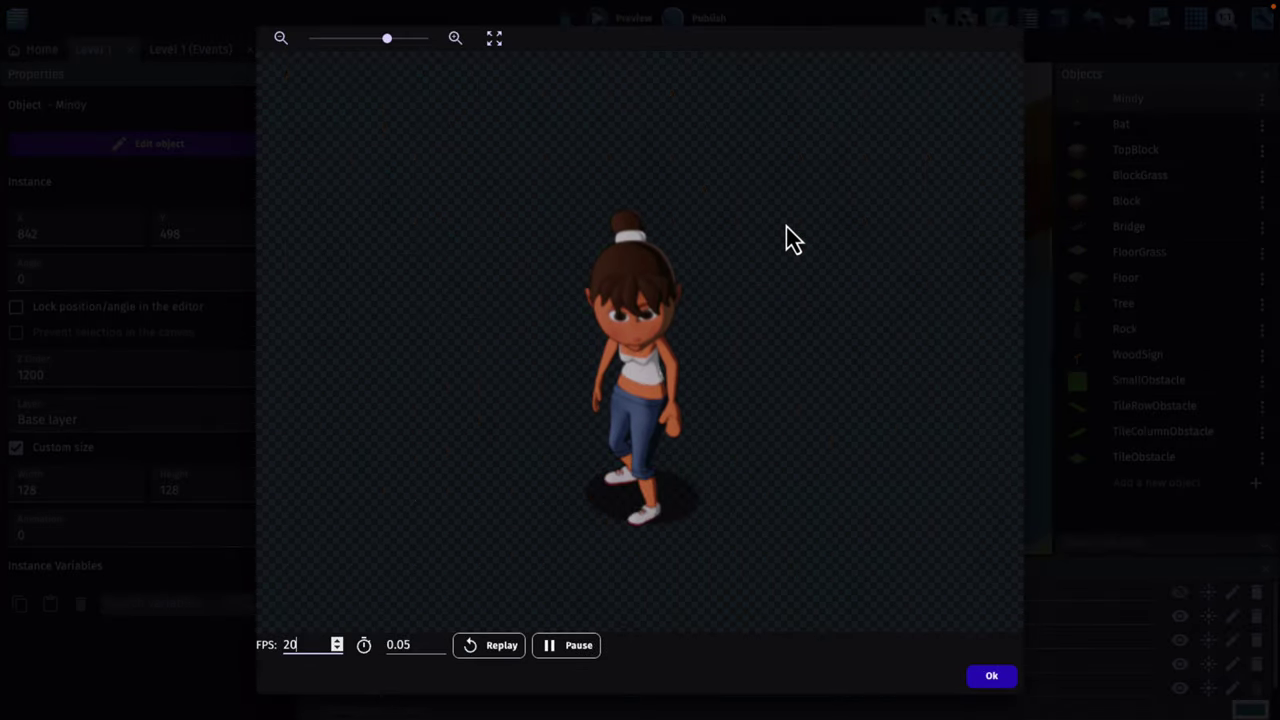
left_click(1001, 683)
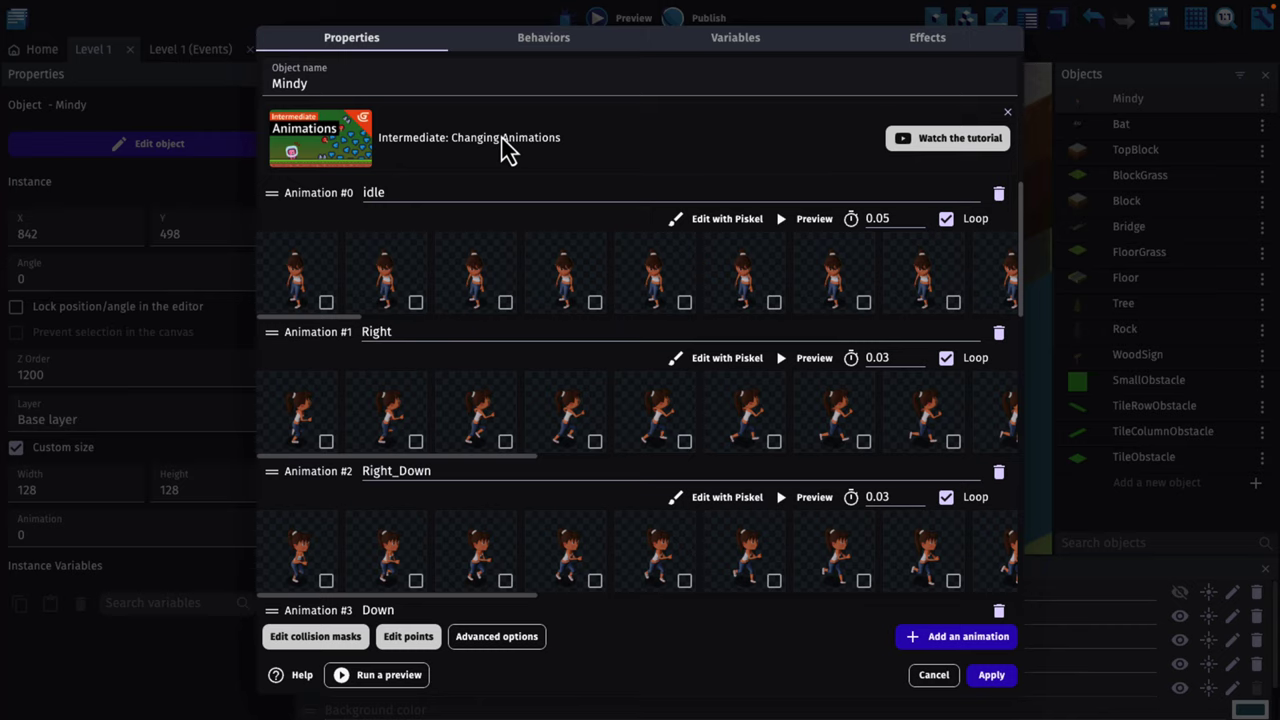
- Review Mindy's TopDownMovement and YSort behaviors
left_click(543, 46)
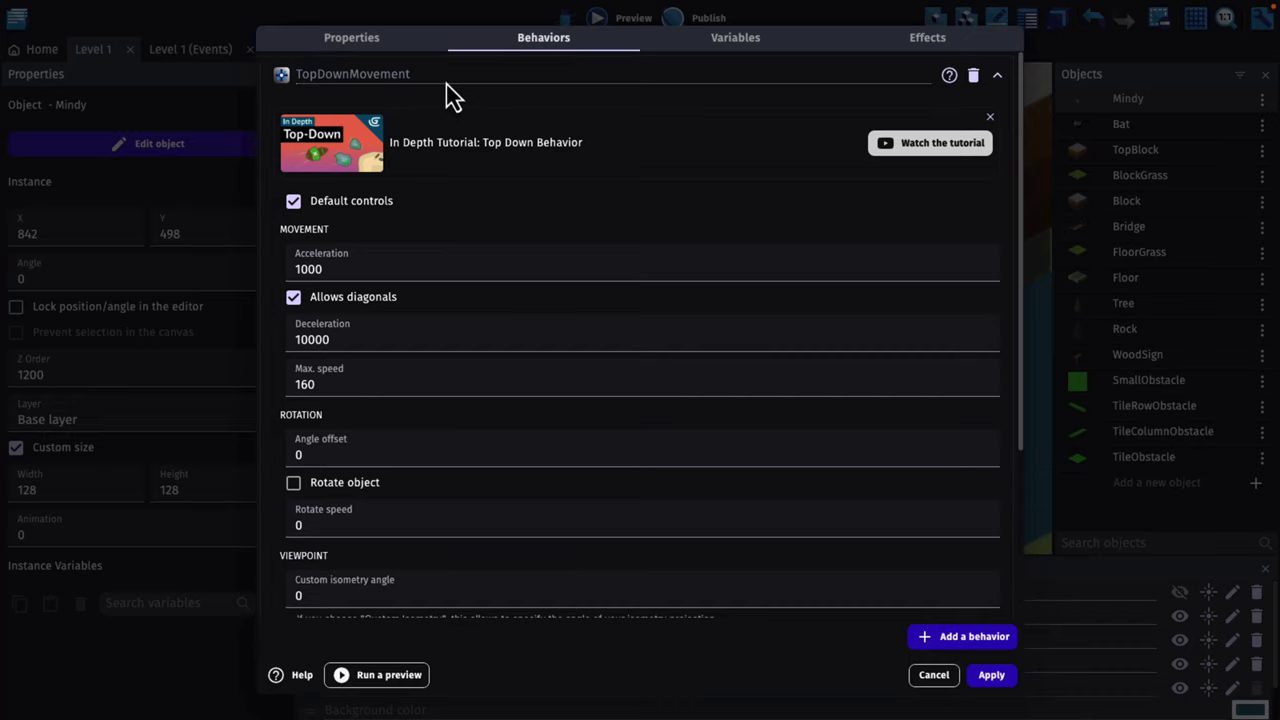
scroll(449, 94, "down", 5)
scroll(446, 83, "up", 5)
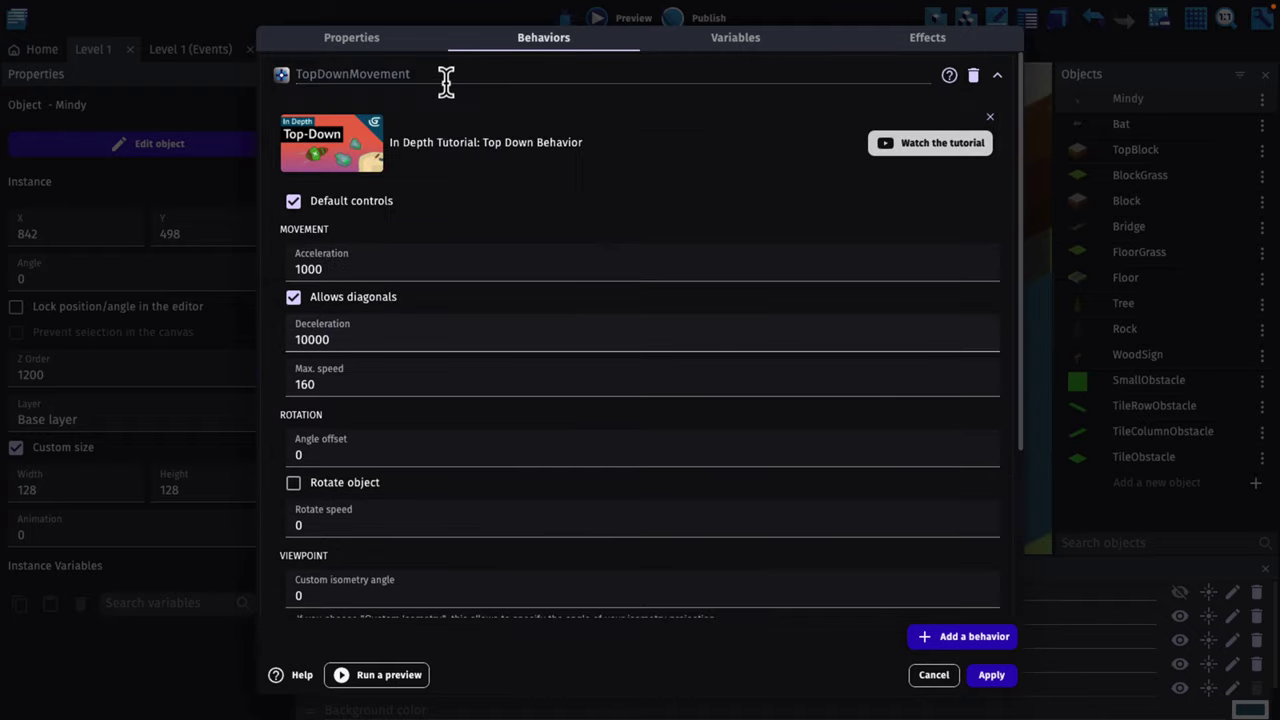
scroll(466, 229, "down", 5)
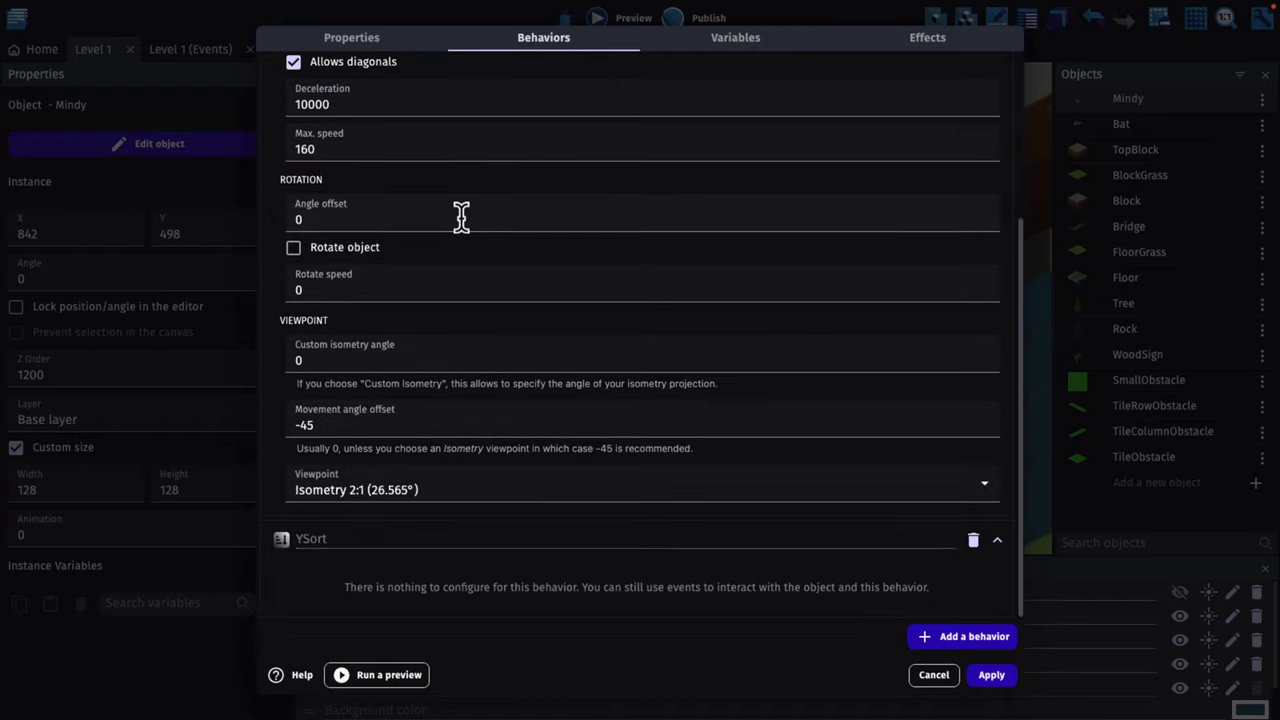
- Browse the installed and extension behaviors that can be added to Mindy, then close the list
left_click(939, 642)
scroll(664, 465, "down", 2)
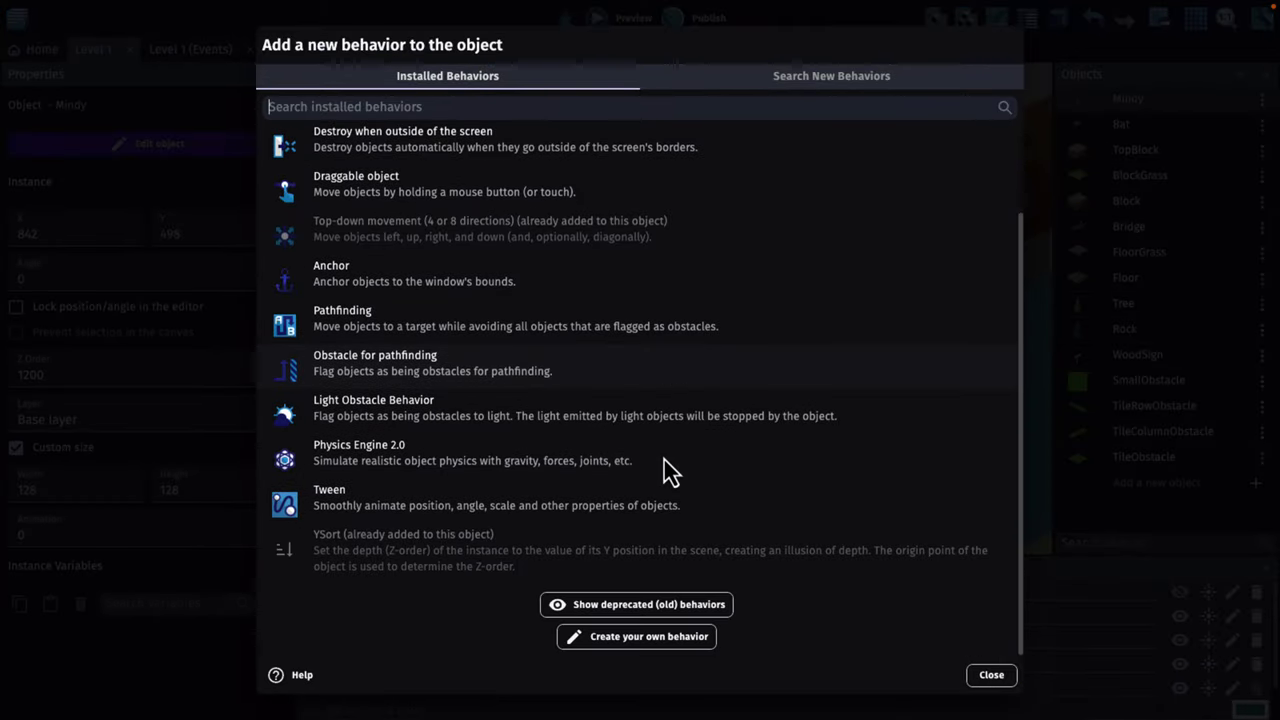
scroll(664, 465, "up", 2)
scroll(664, 465, "down", 2)
scroll(664, 465, "up", 2)
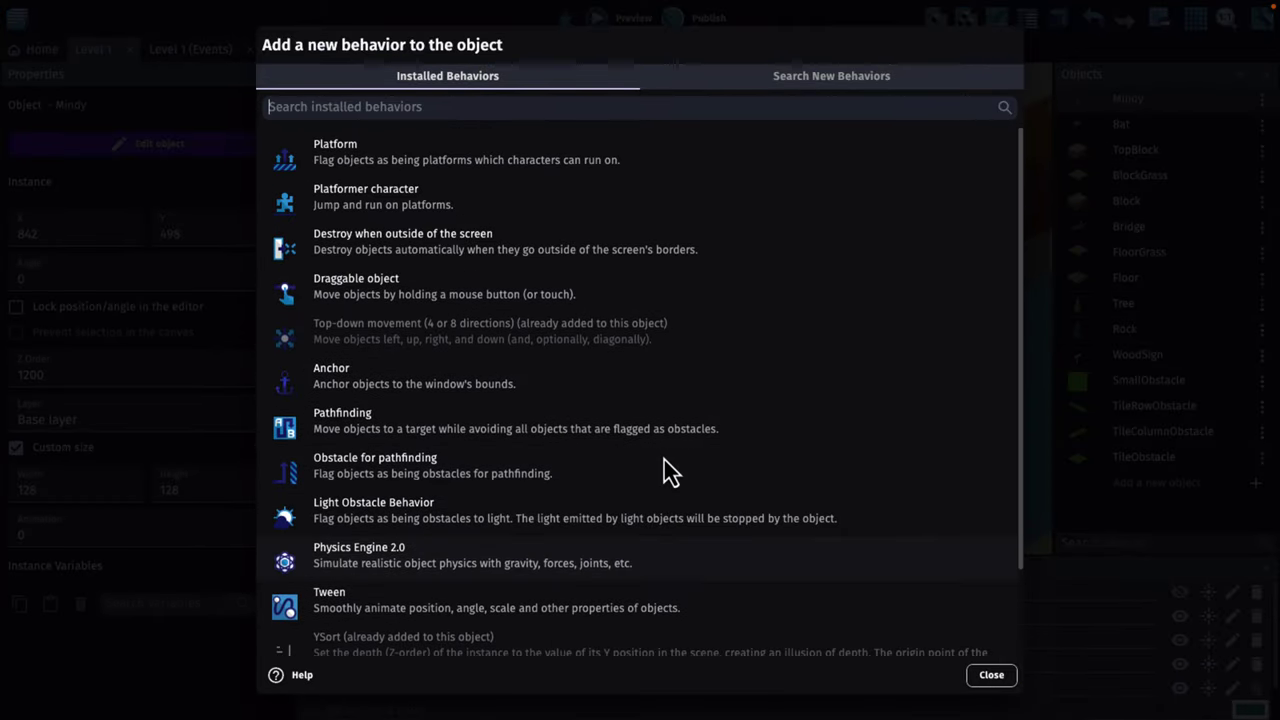
left_click(875, 72)
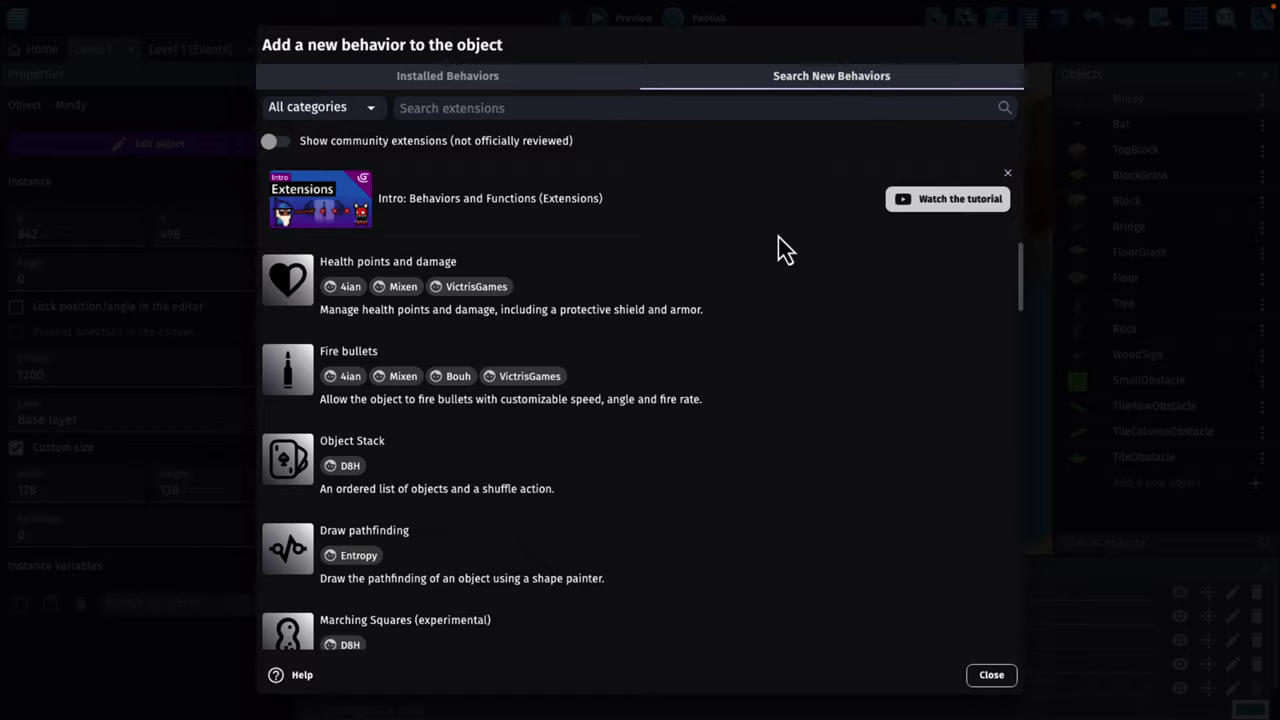
scroll(590, 427, "down", 10)
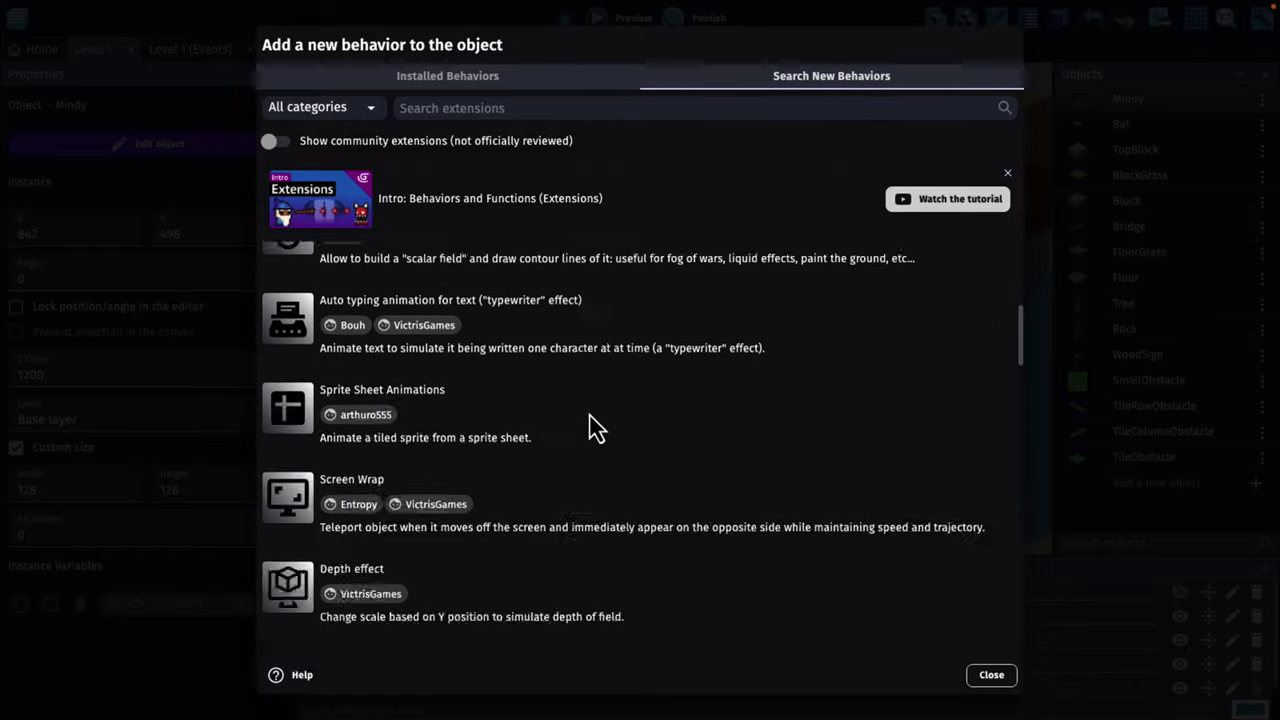
scroll(590, 427, "down", 6)
scroll(590, 427, "up", 10)
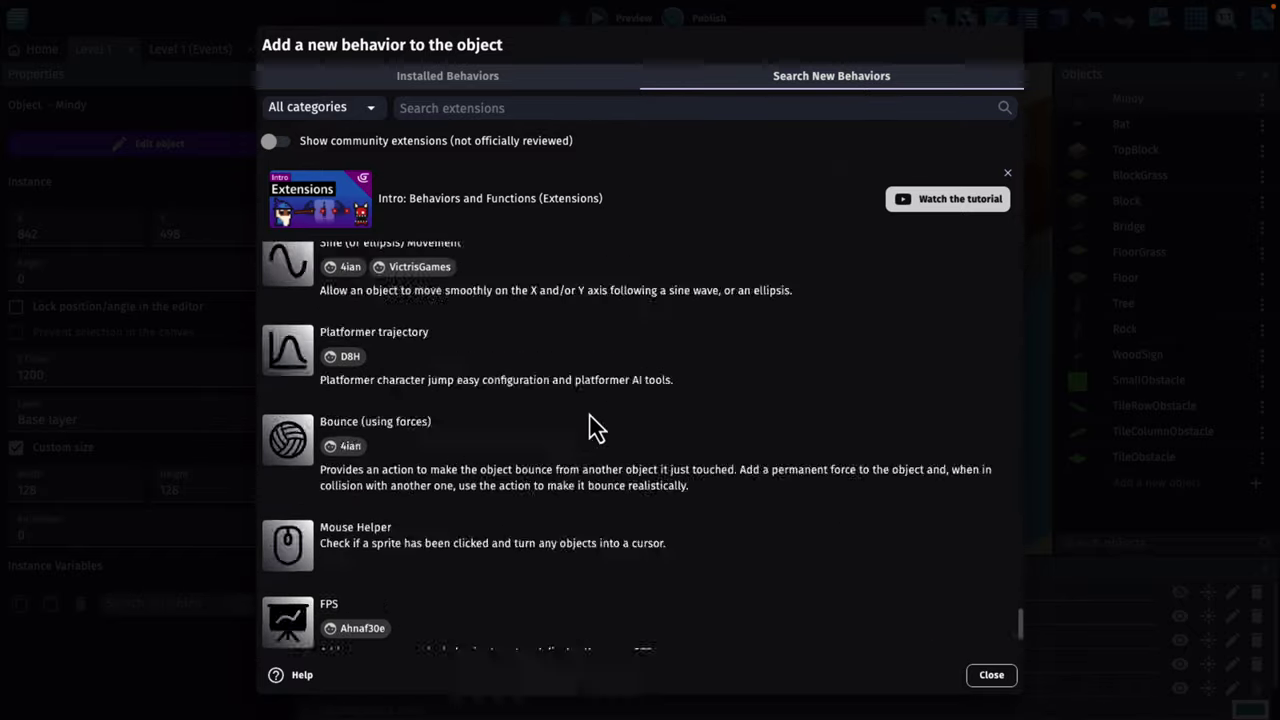
left_click(992, 676)
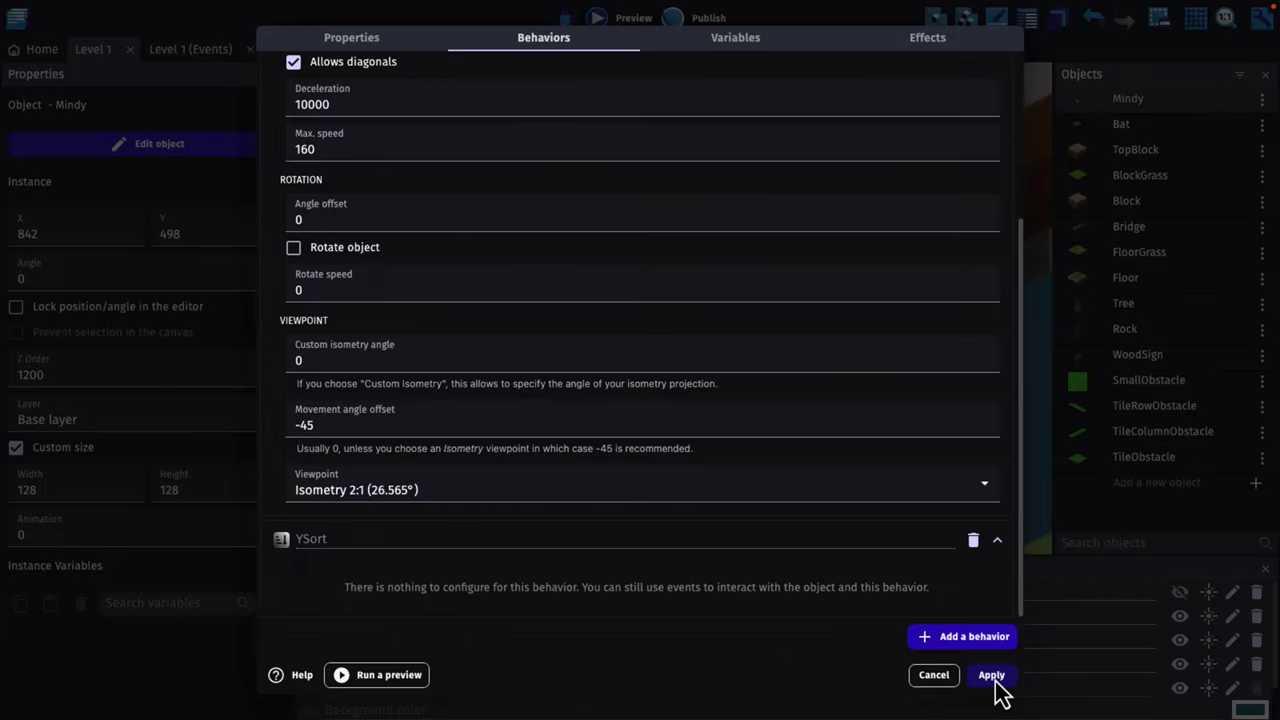
- Add two effects to Mindy, set the first one's type to CRT, and apply
left_click(763, 43)
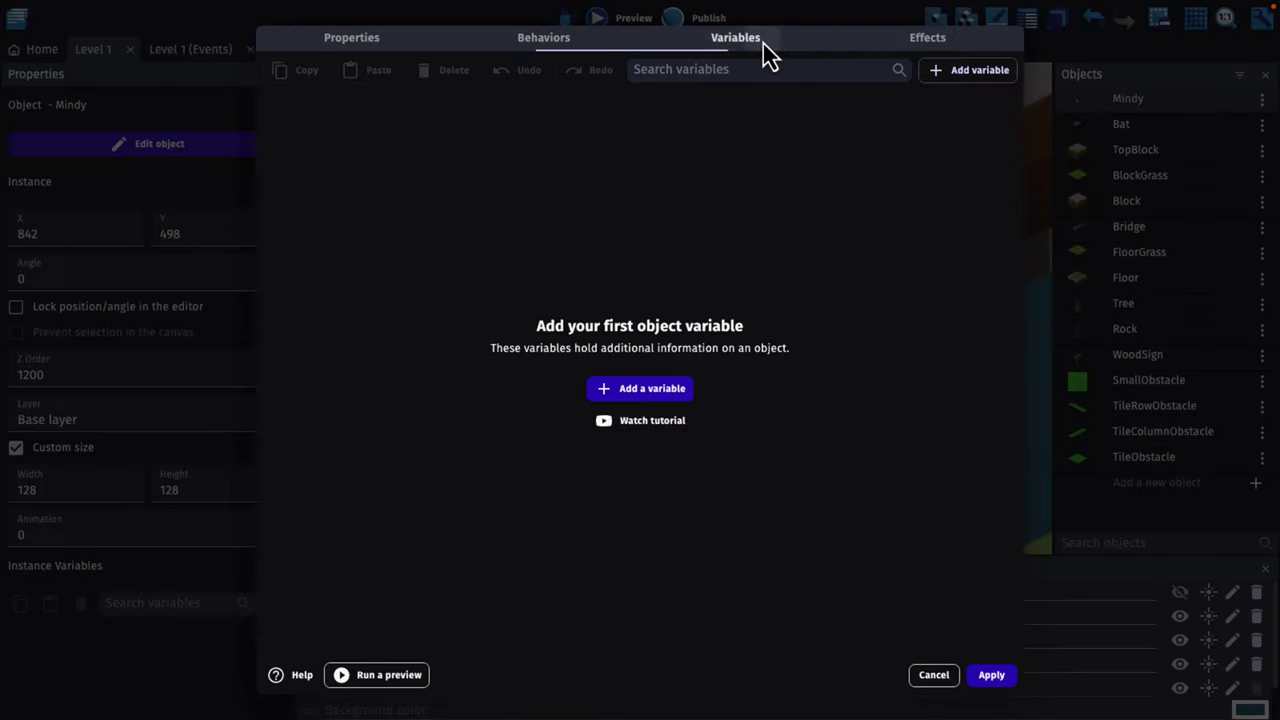
left_click(938, 40)
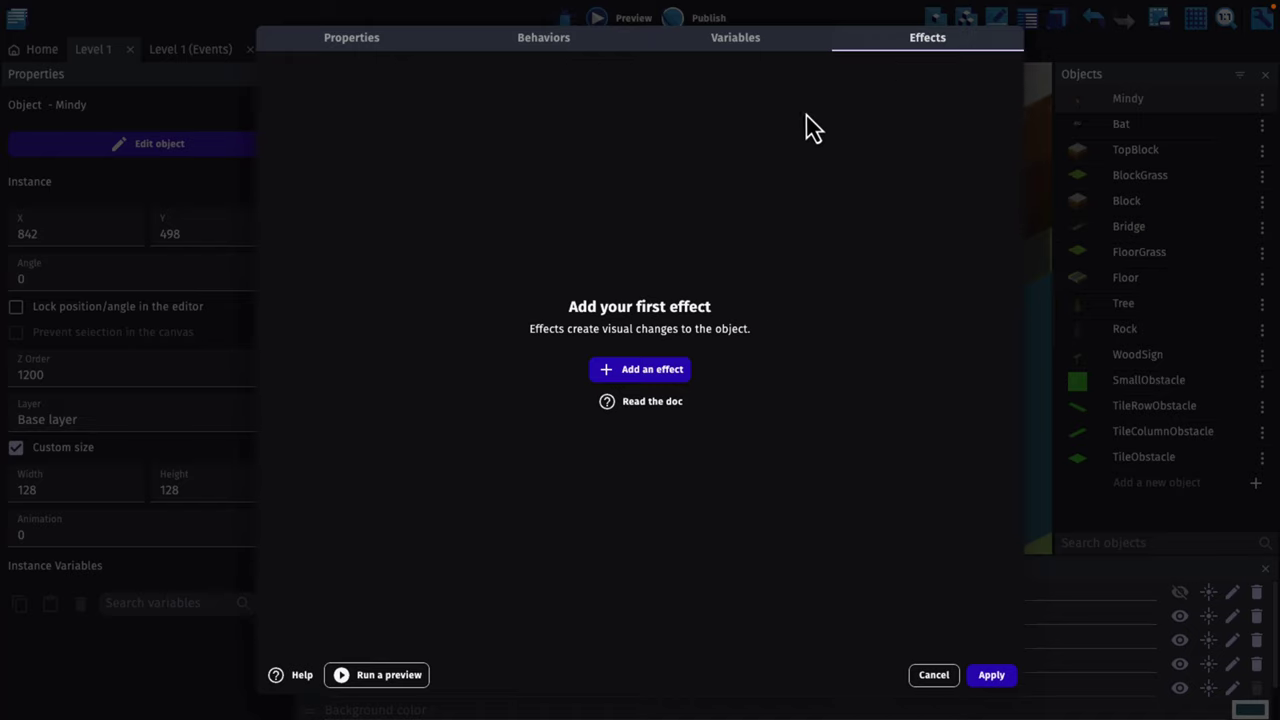
left_click(647, 372)
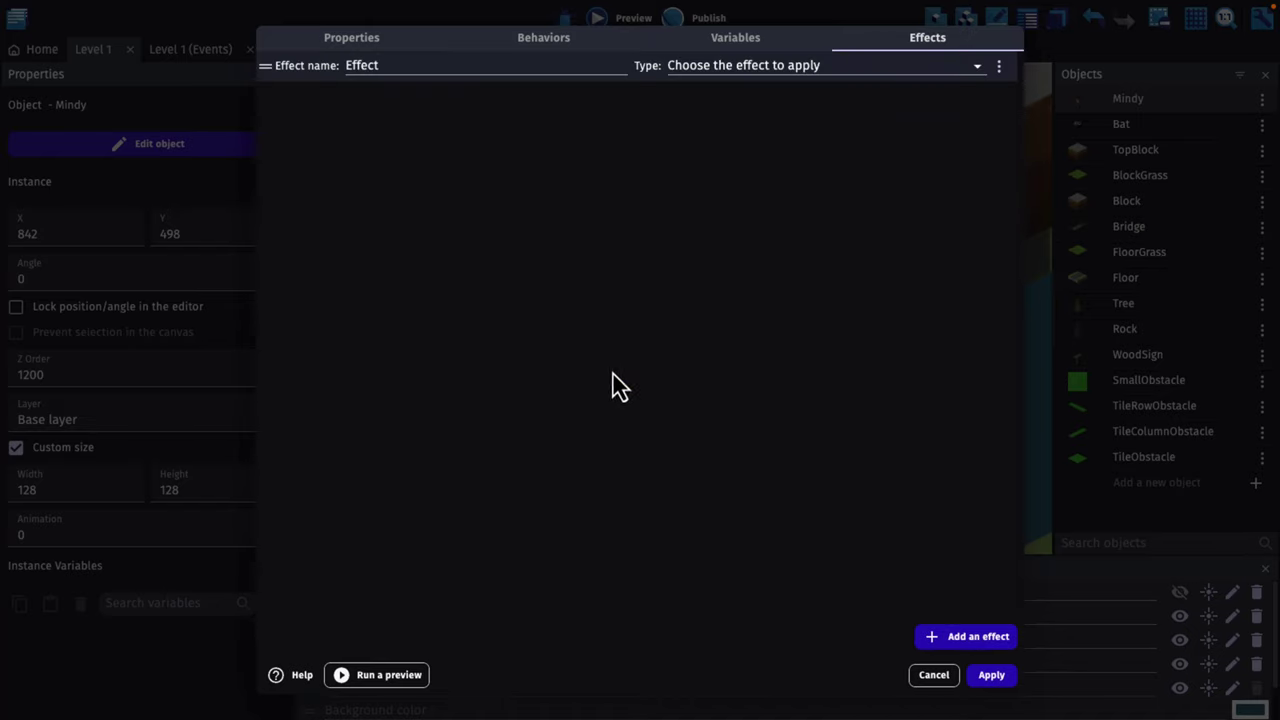
left_click(976, 643)
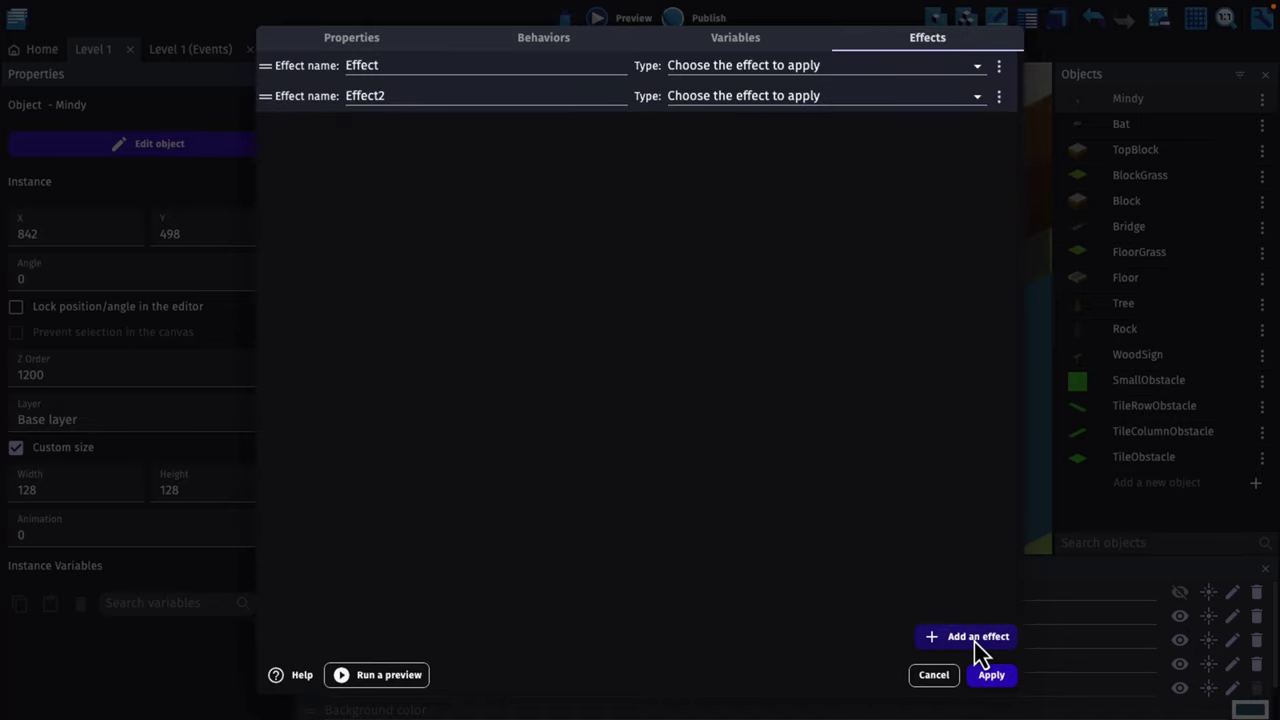
left_click(927, 68)
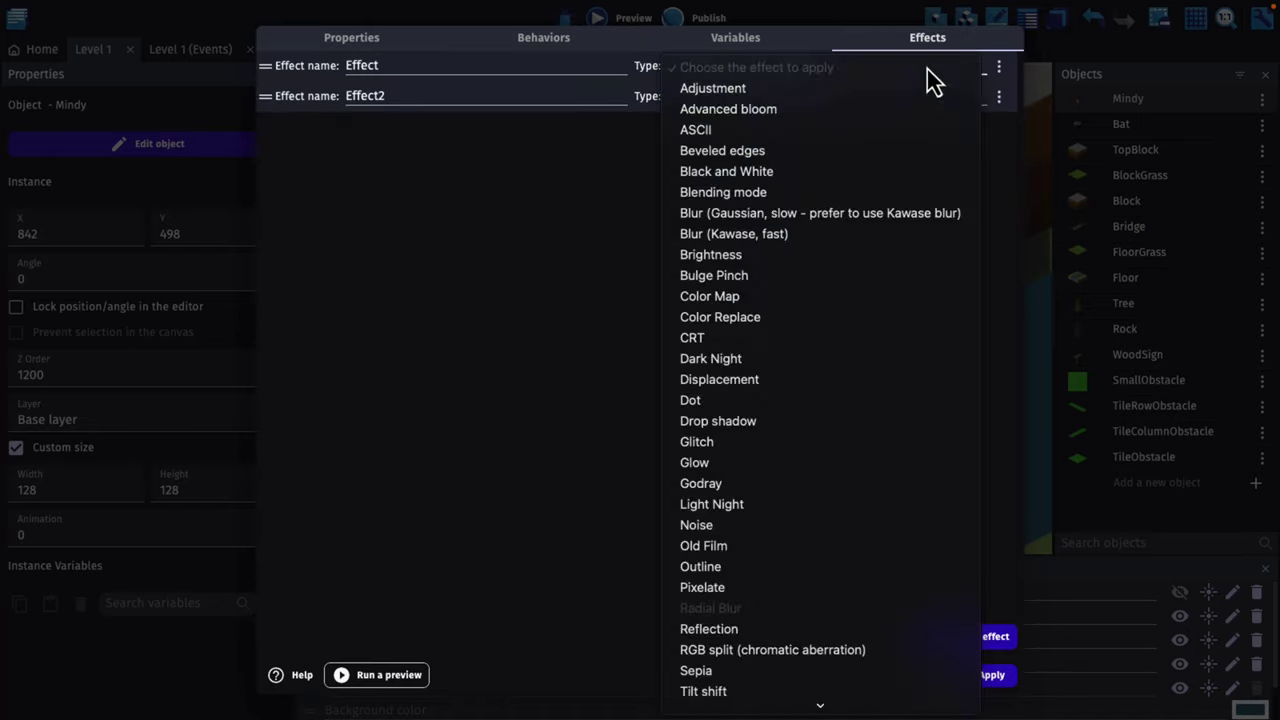
left_click(753, 344)
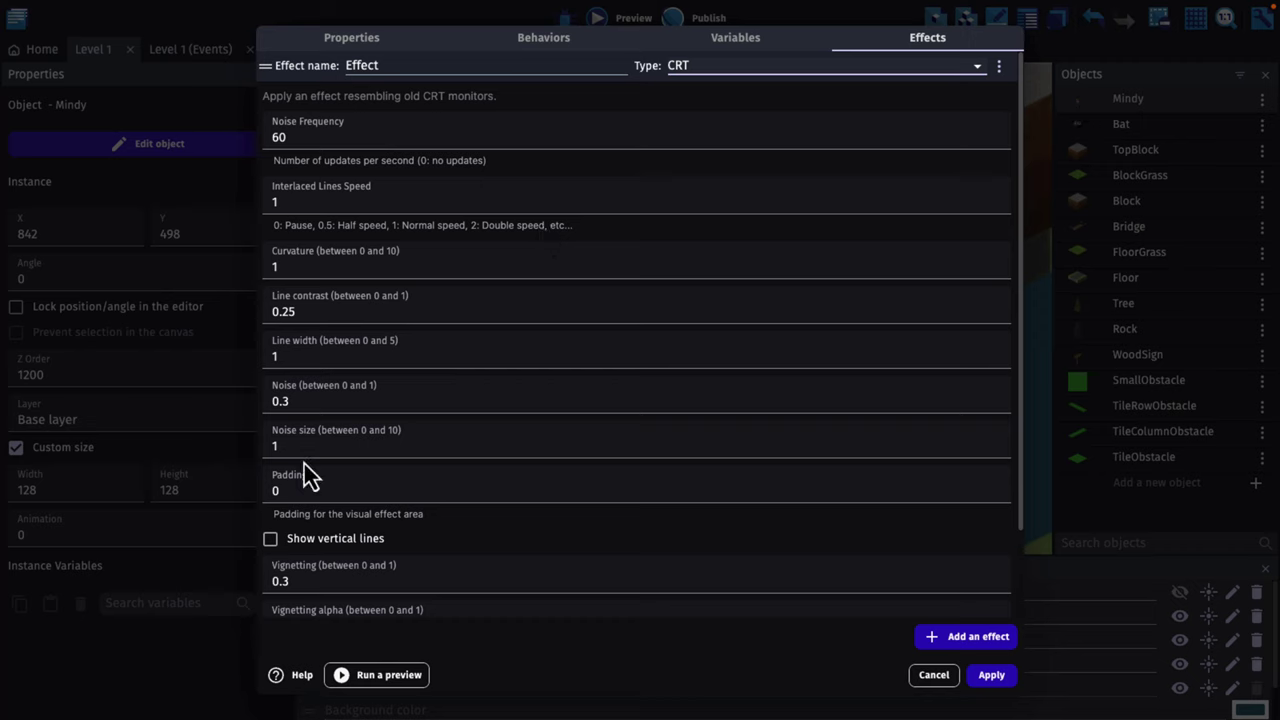
left_click(991, 675)
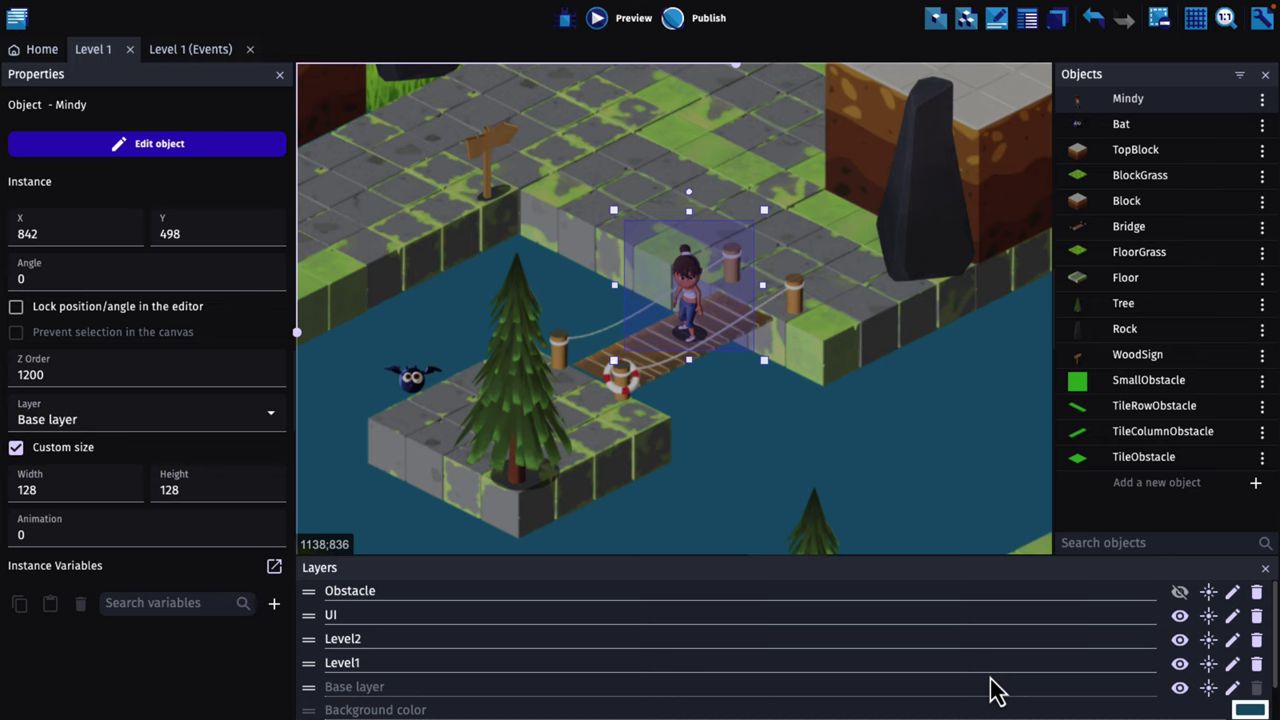
- Select the bridge (X 675, Y 375, 300 × 300) and skim the Level 1 events
left_click(816, 449)
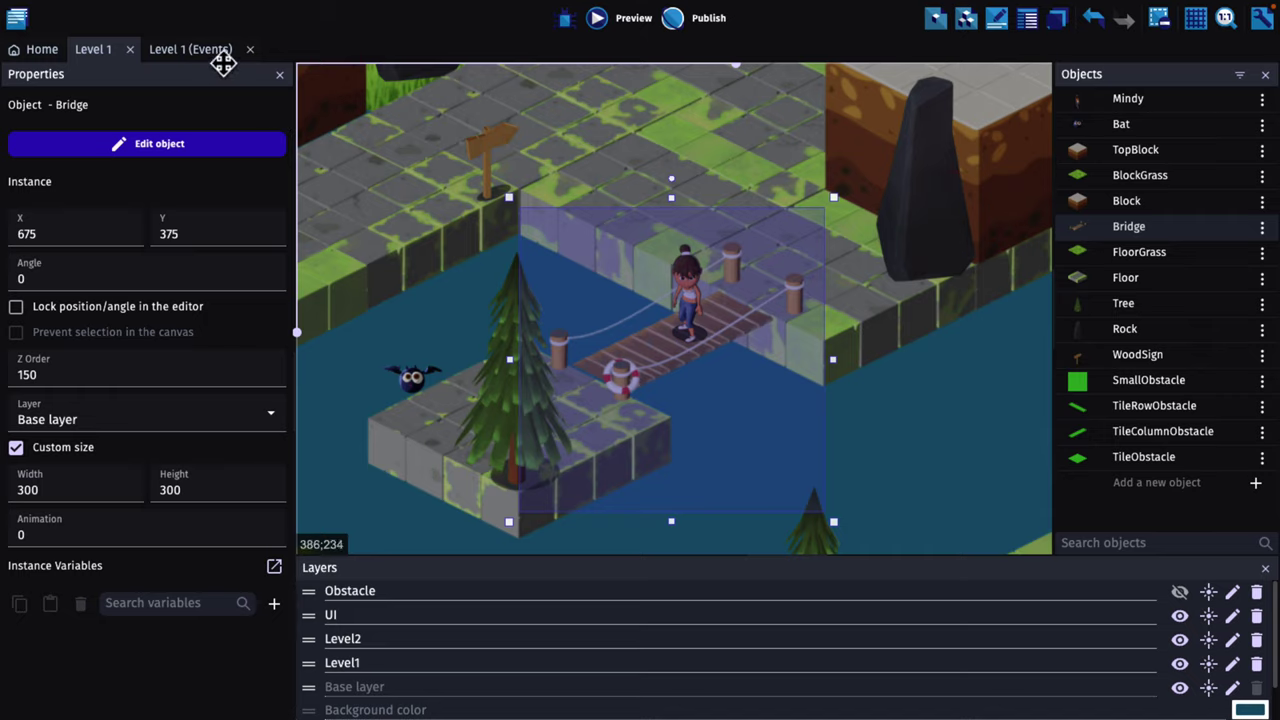
left_click(205, 52)
scroll(680, 345, "down", 8)
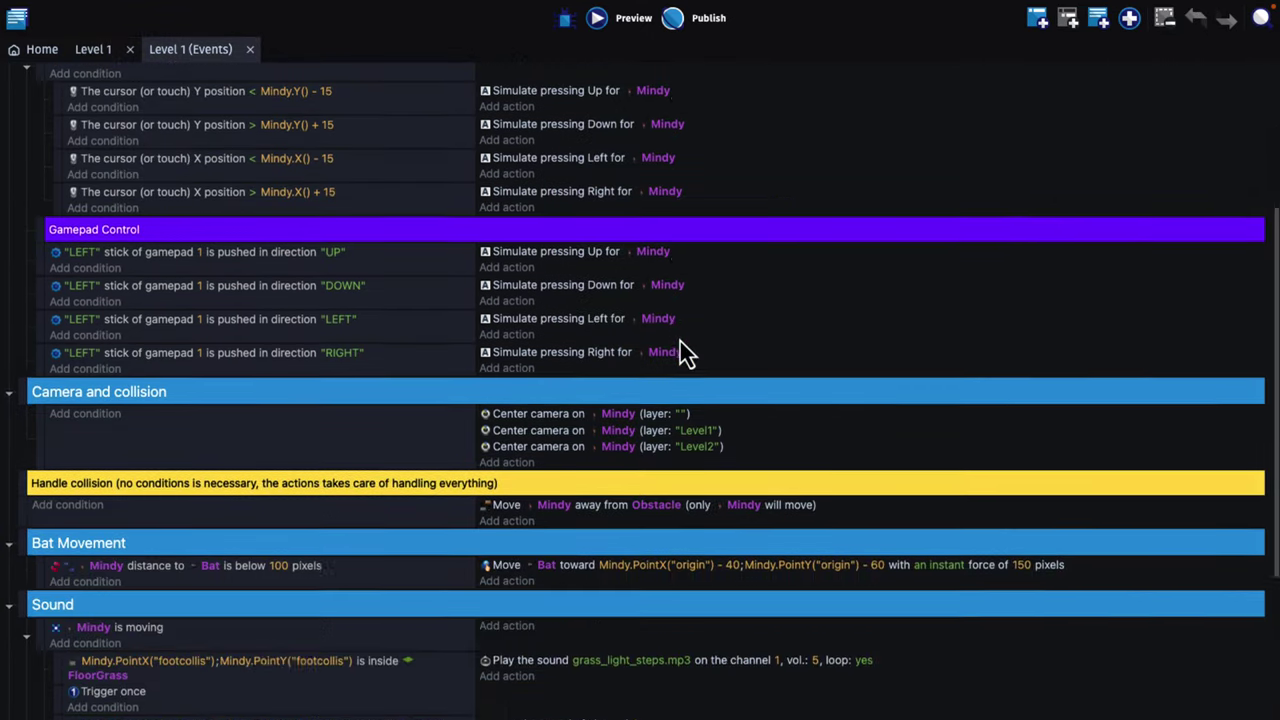
scroll(679, 340, "up", 8)
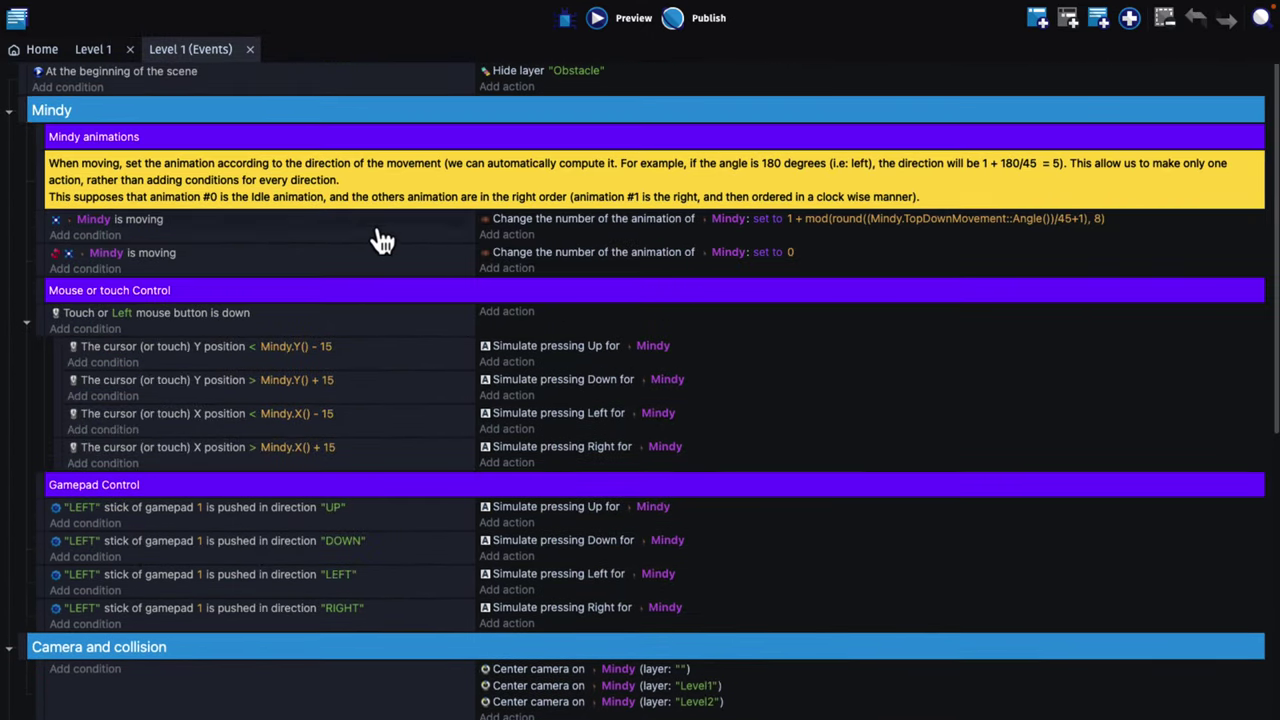
left_click(91, 52)
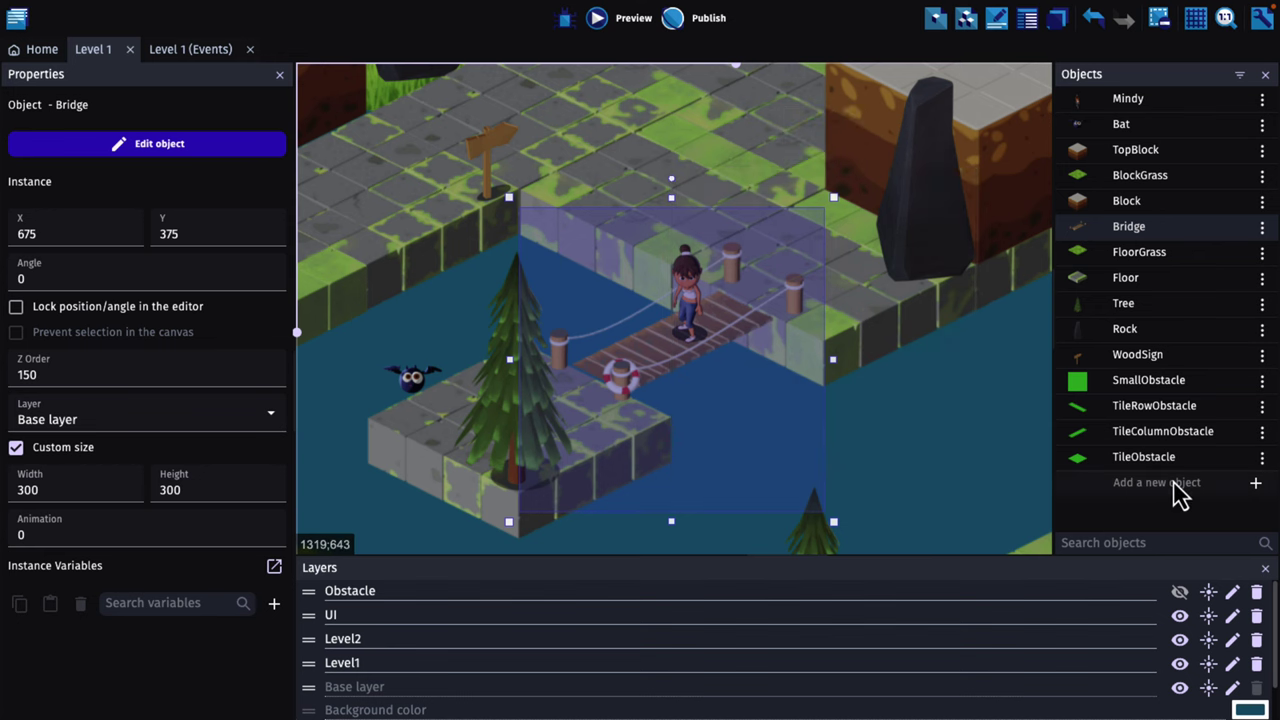
- Scroll through the object types in Add a new object's New object from scratch list
left_click(1255, 484)
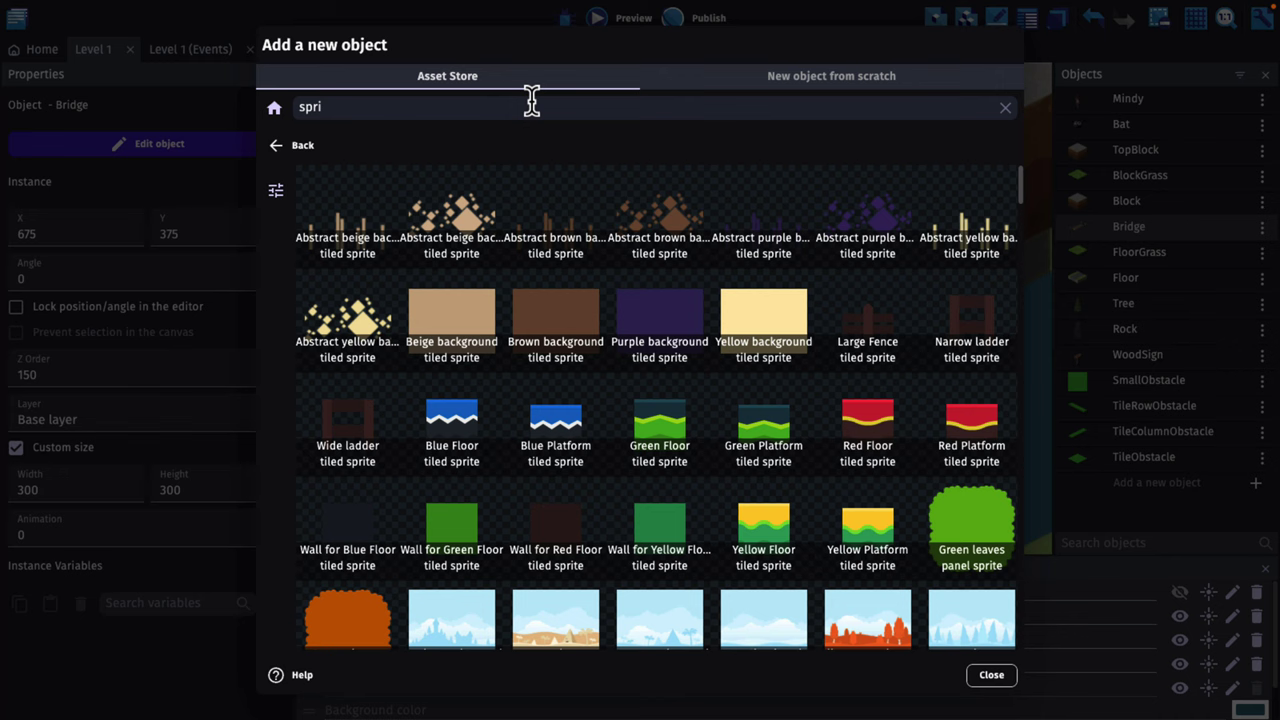
left_click(749, 88)
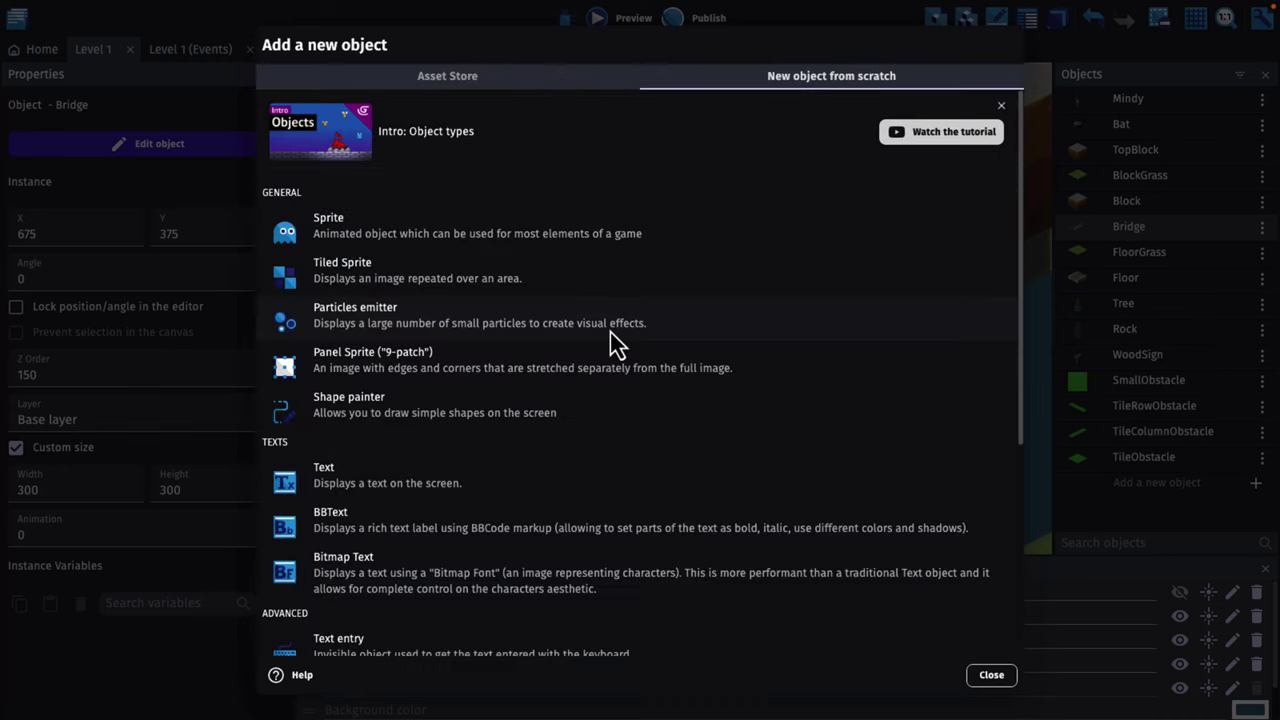
scroll(612, 337, "down", 4)
scroll(611, 334, "up", 4)
scroll(440, 425, "down", 2)
scroll(440, 425, "down", 4)
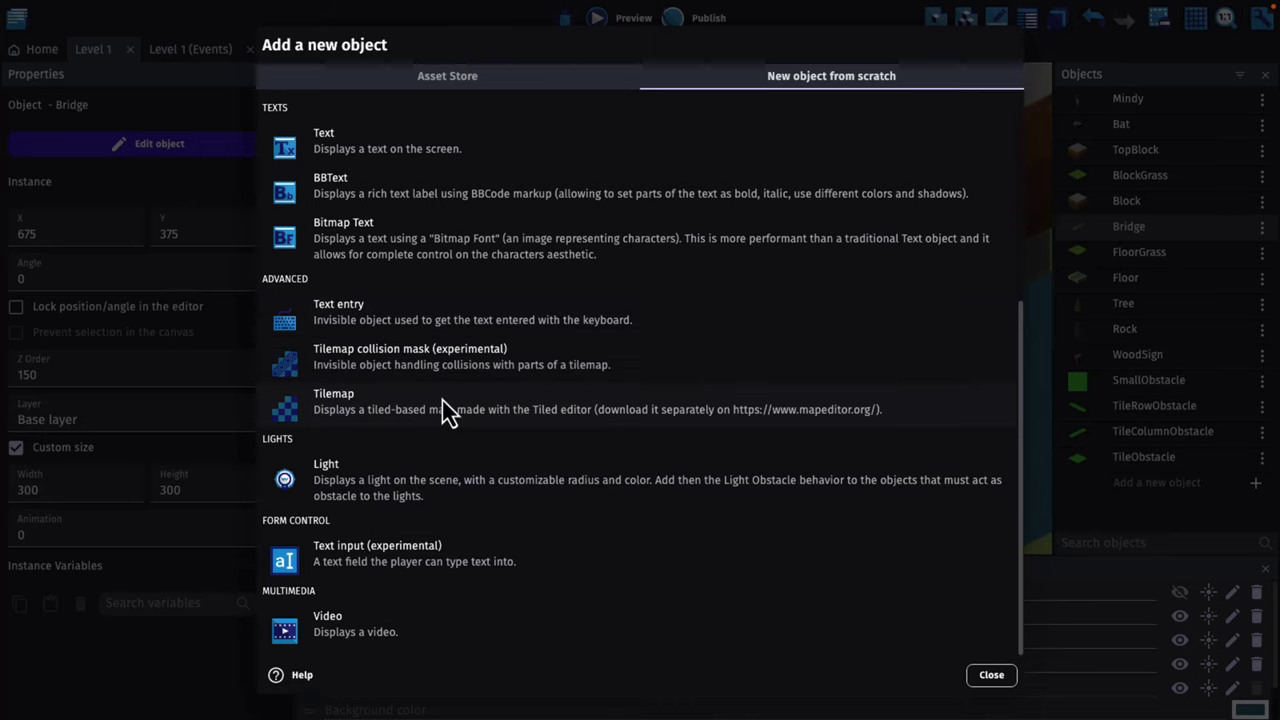
scroll(571, 409, "up", 5)
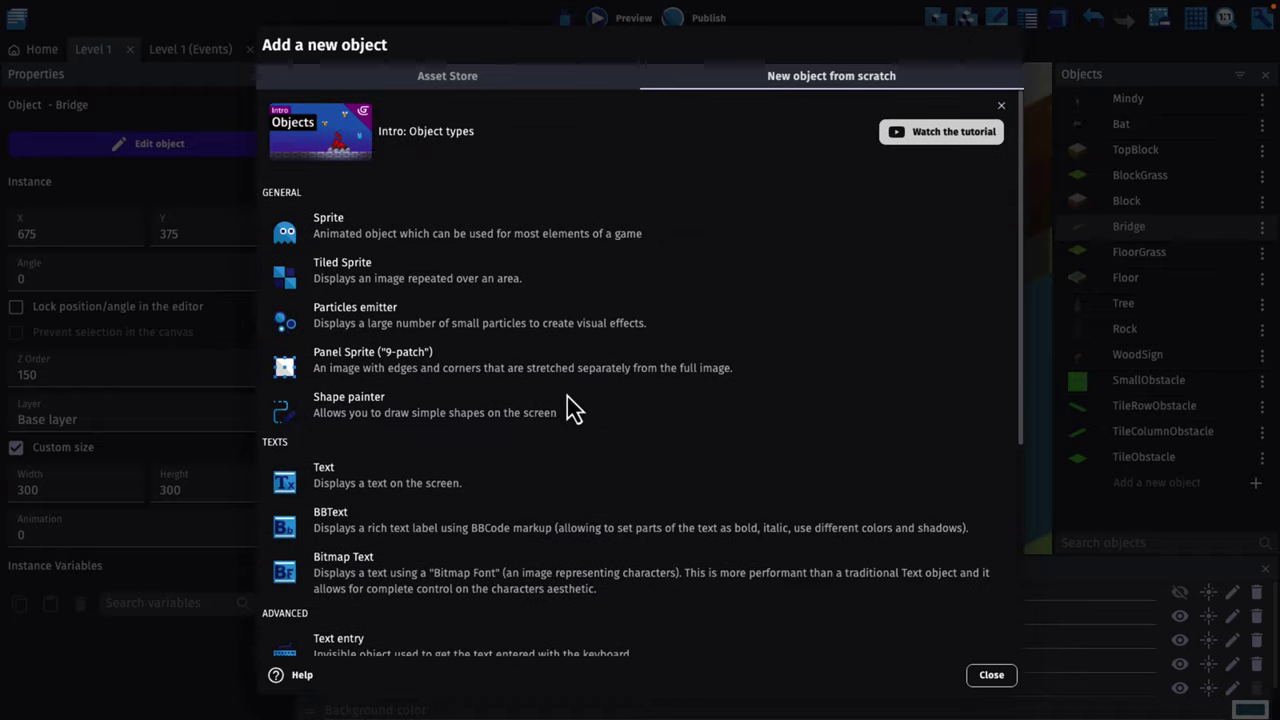
- Clear the previous asset search and browse the asset store's Discover page packs
left_click(455, 78)
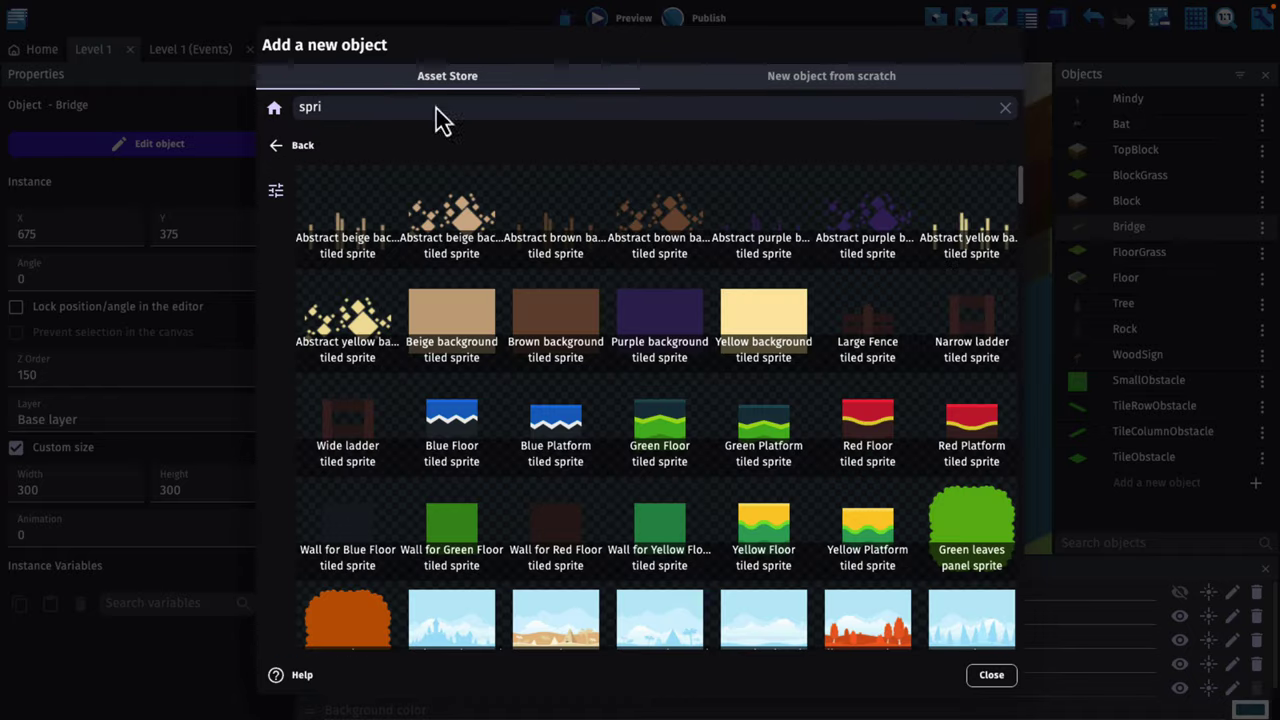
double_click(431, 104)
key("BackSpace")
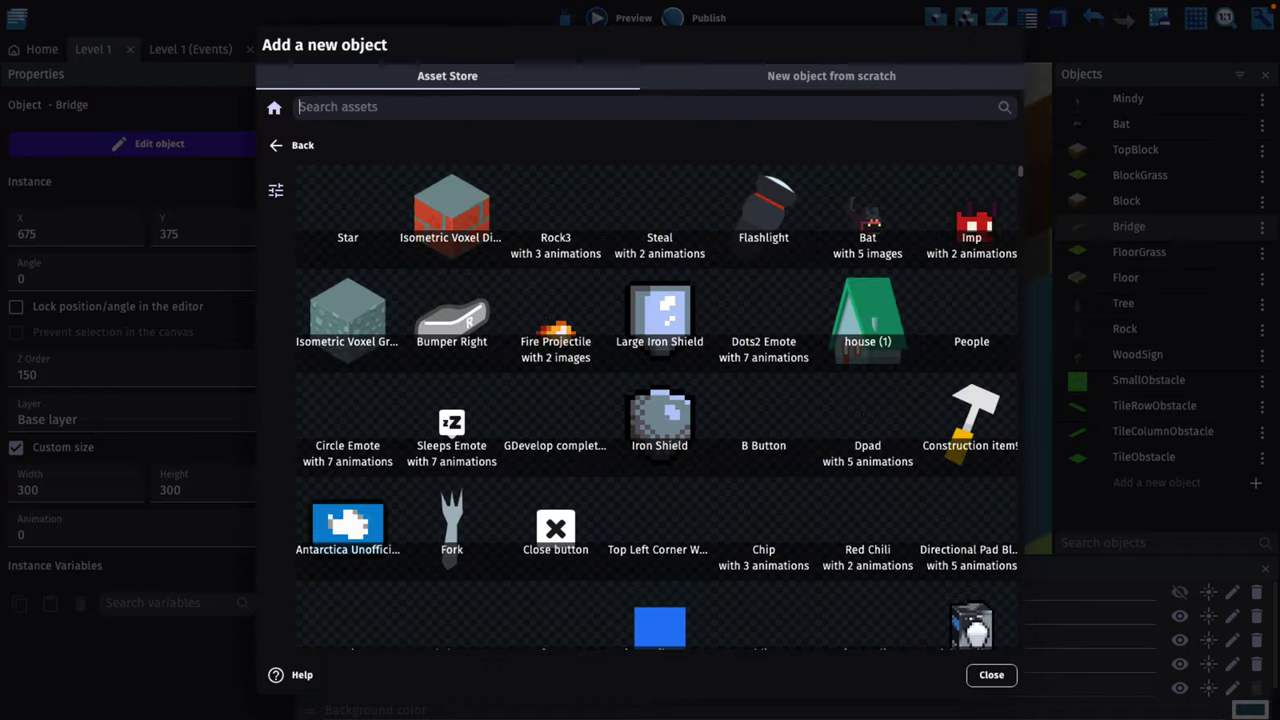
left_click(277, 146)
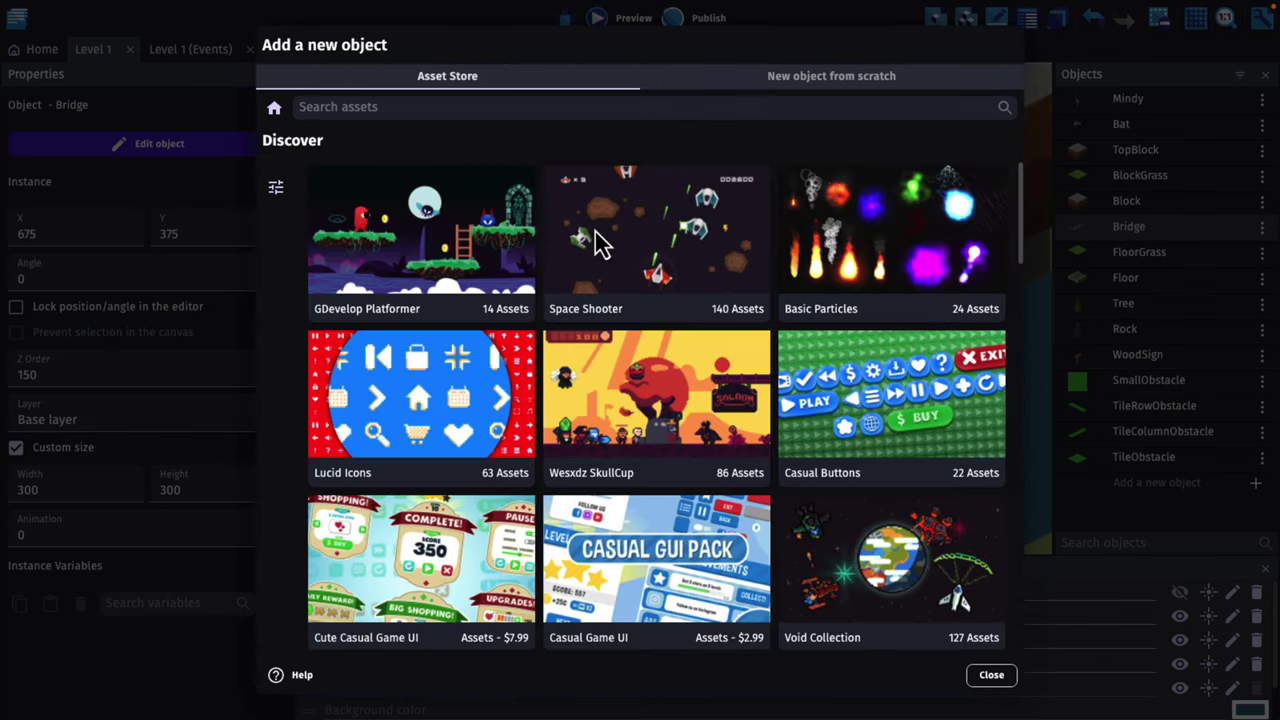
scroll(598, 243, "down", 5)
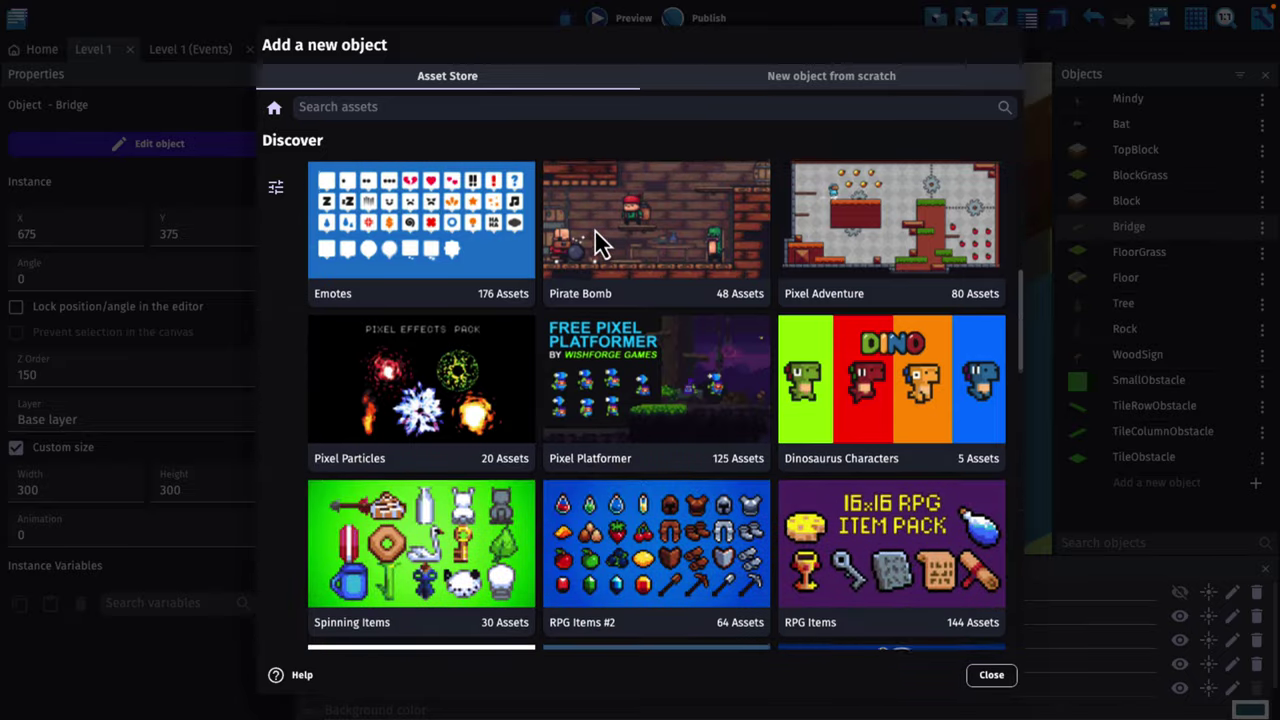
scroll(595, 233, "down", 7)
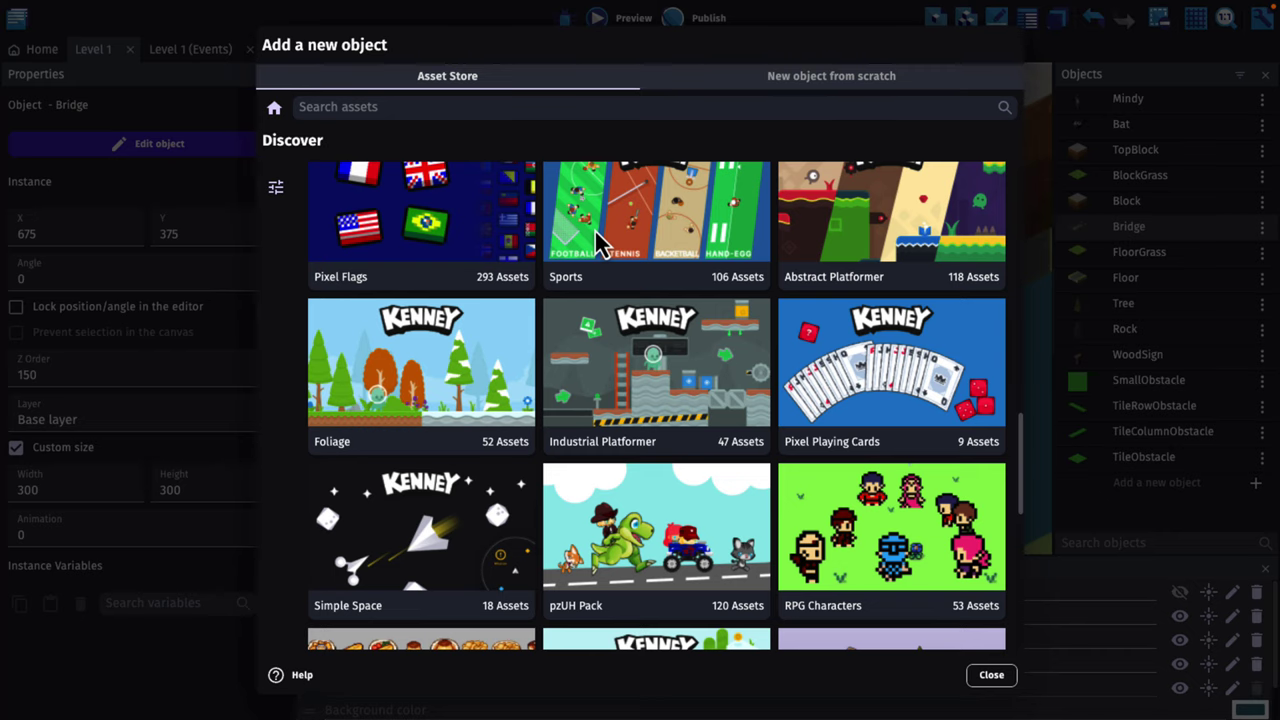
scroll(597, 240, "down", 4)
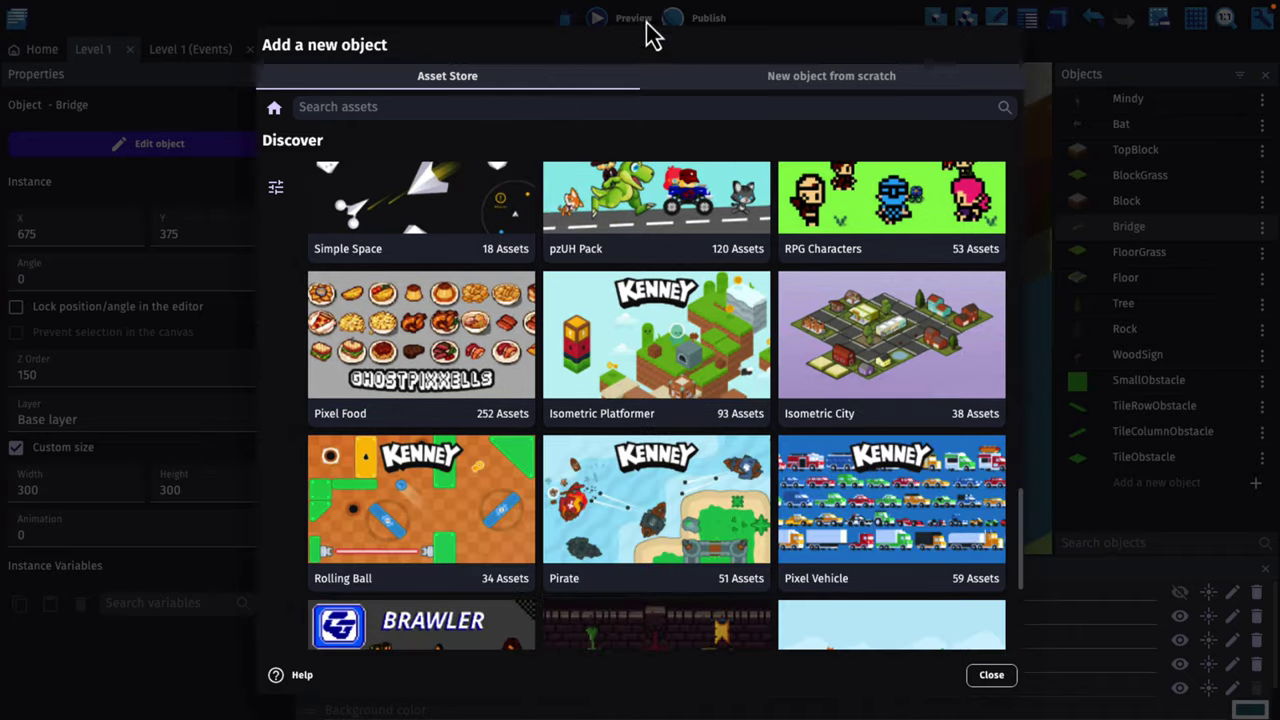
- Search assets for 'sprite', then 'ladd', and add the Industrial ladder to the project
left_click(536, 106)
type("spri")
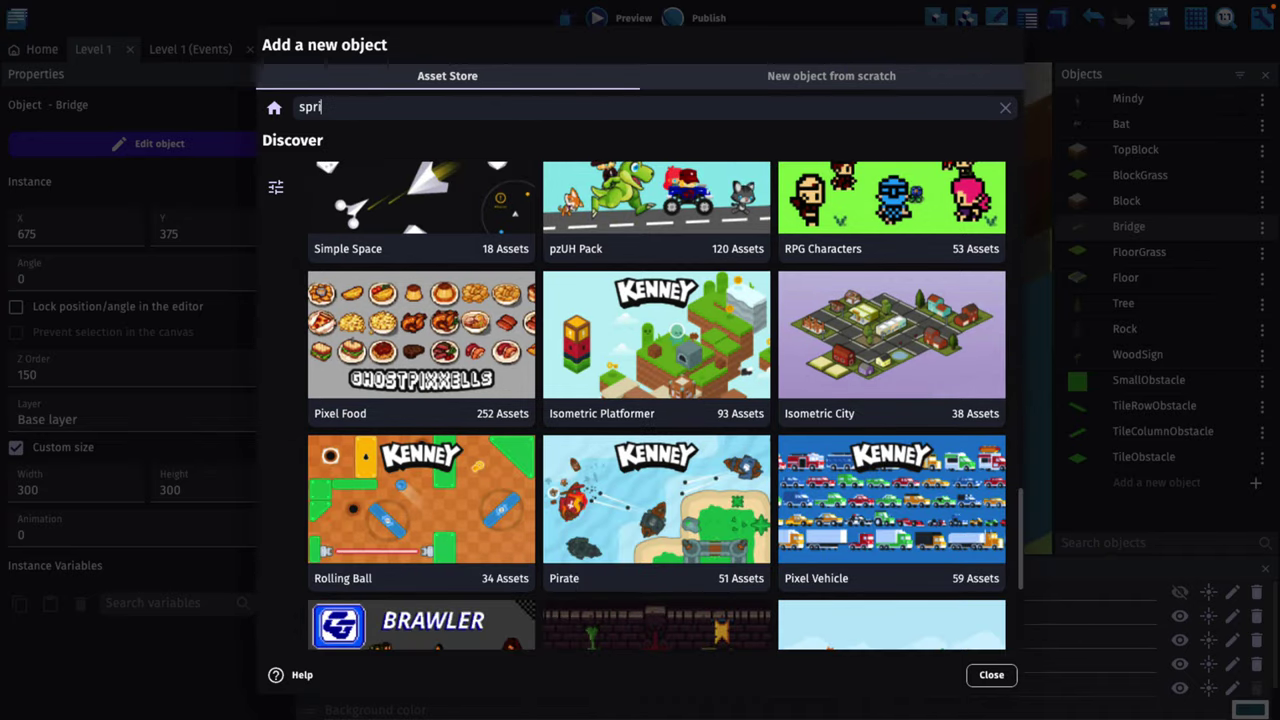
type("te")
scroll(757, 343, "down", 10)
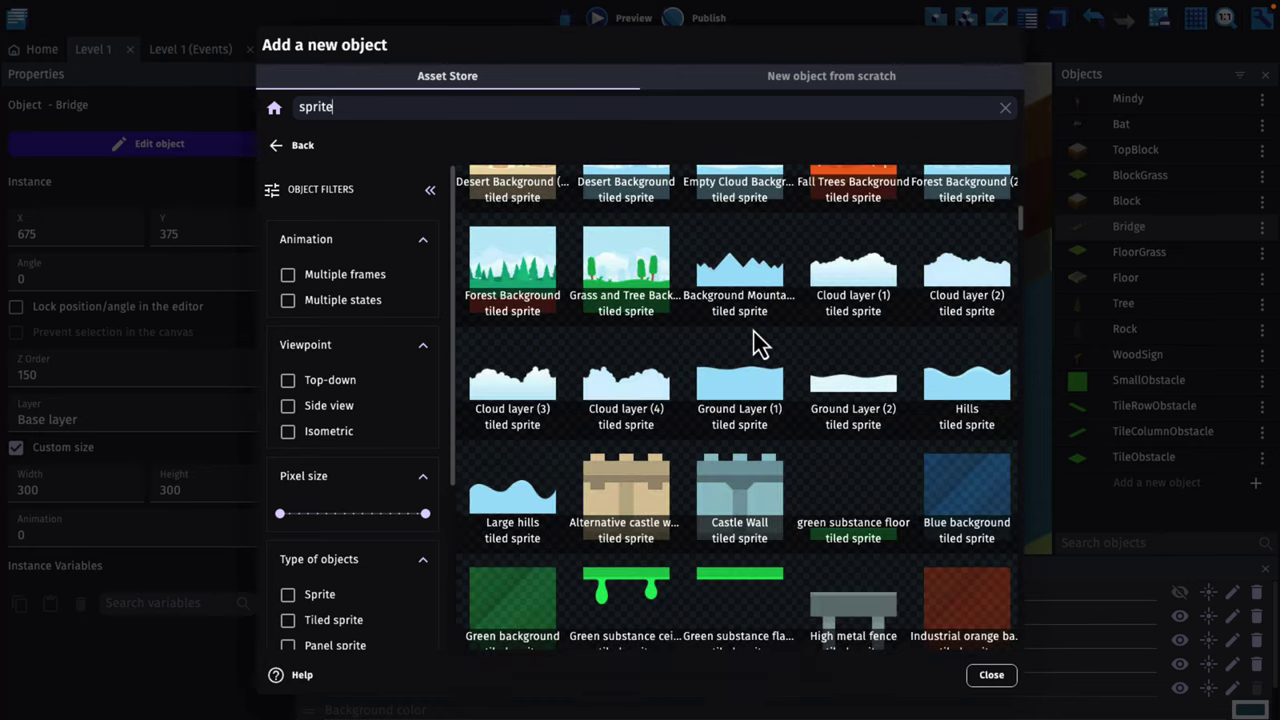
scroll(757, 343, "up", 10)
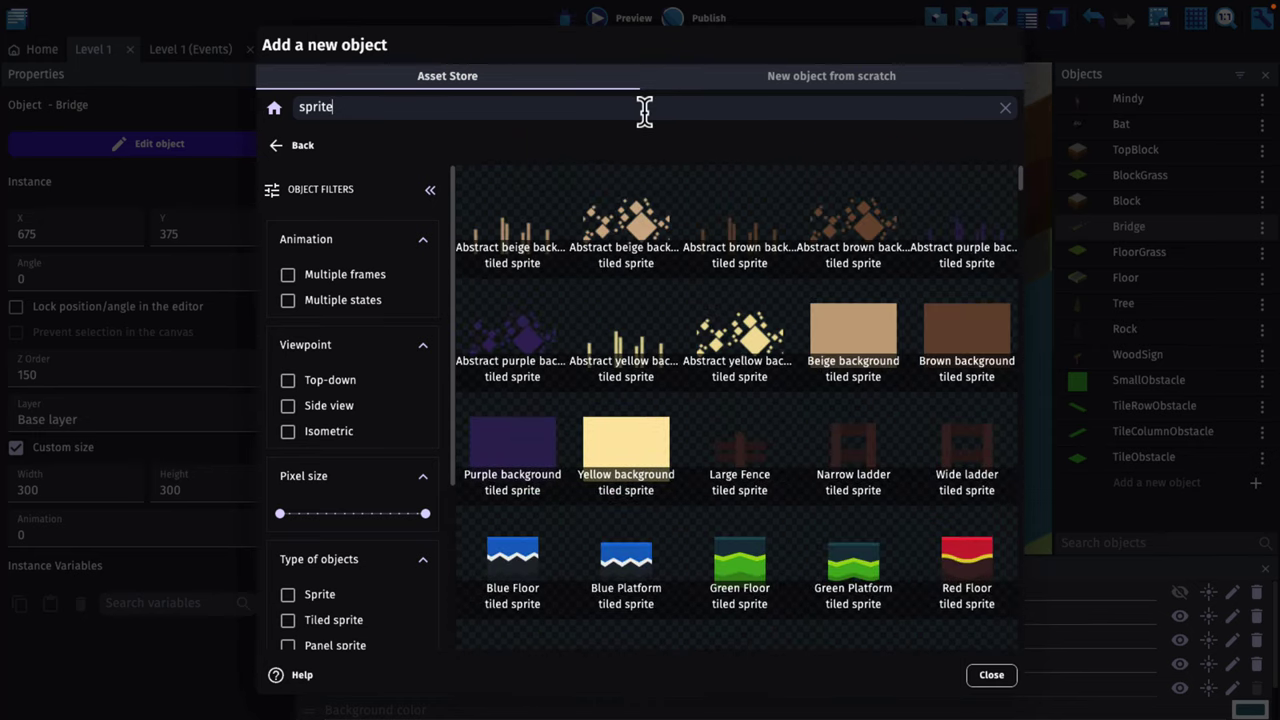
key("BackSpace")
key("BackSpace")
key("BackSpace")
key("BackSpace")
key("BackSpace")
key("BackSpace")
type("ladd")
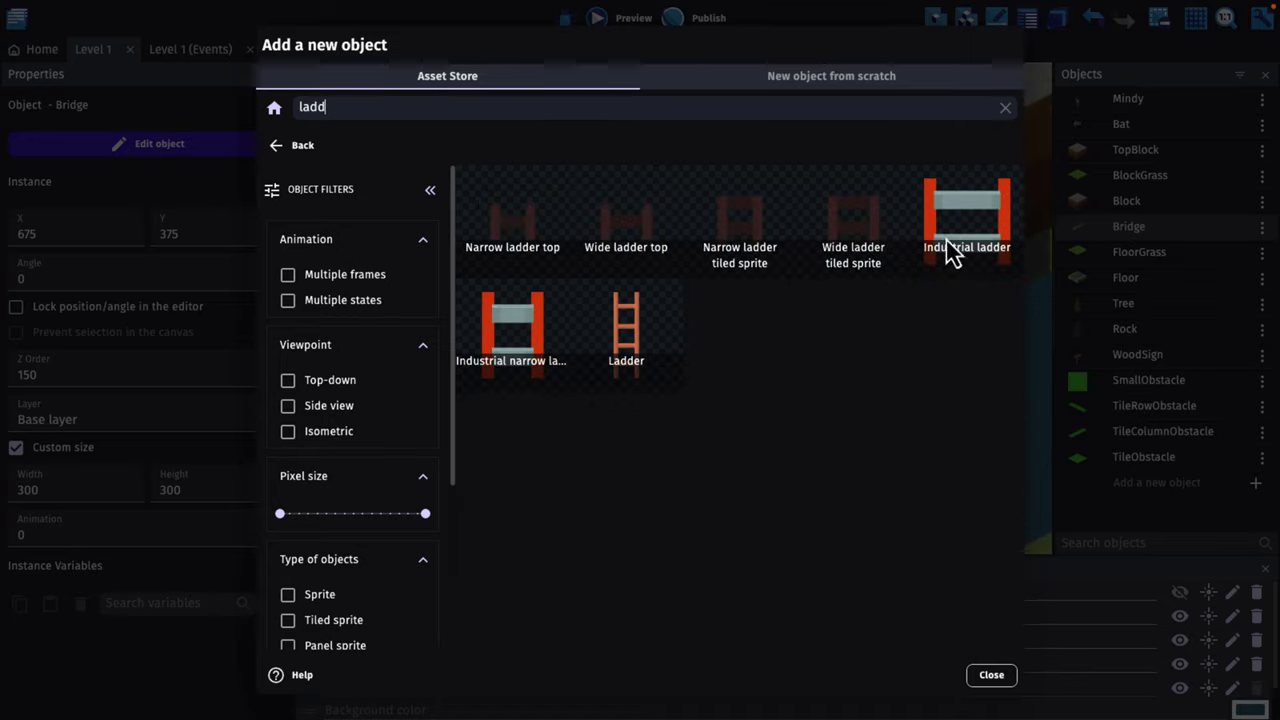
left_click(1010, 246)
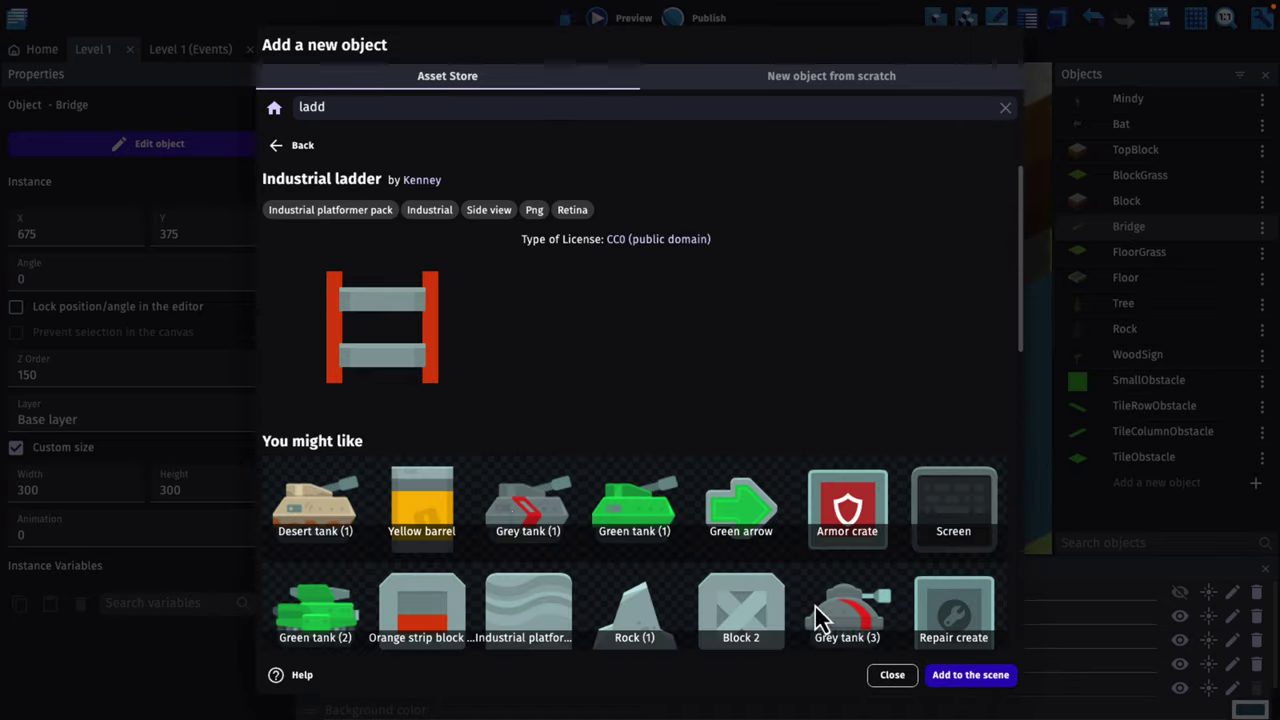
left_click(963, 680)
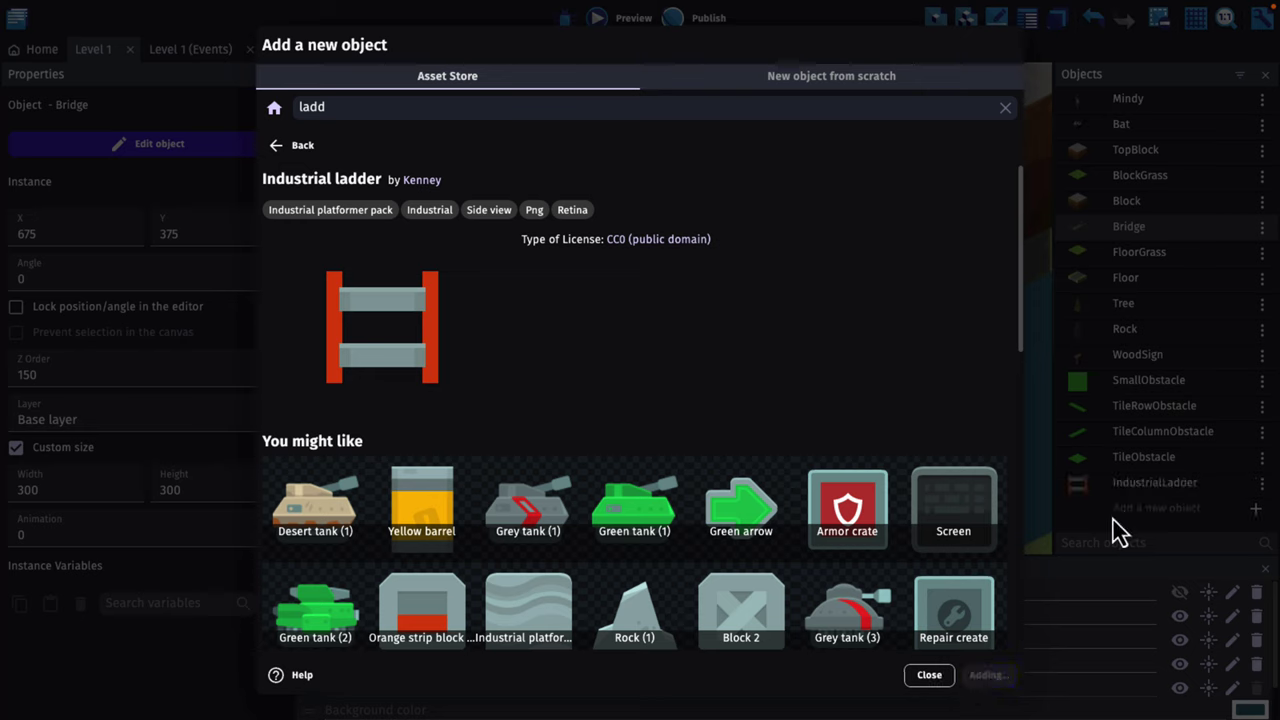
- Place an IndustrialLadder instance right of the bridge at X 973, Y 417, and select it
left_click(918, 677)
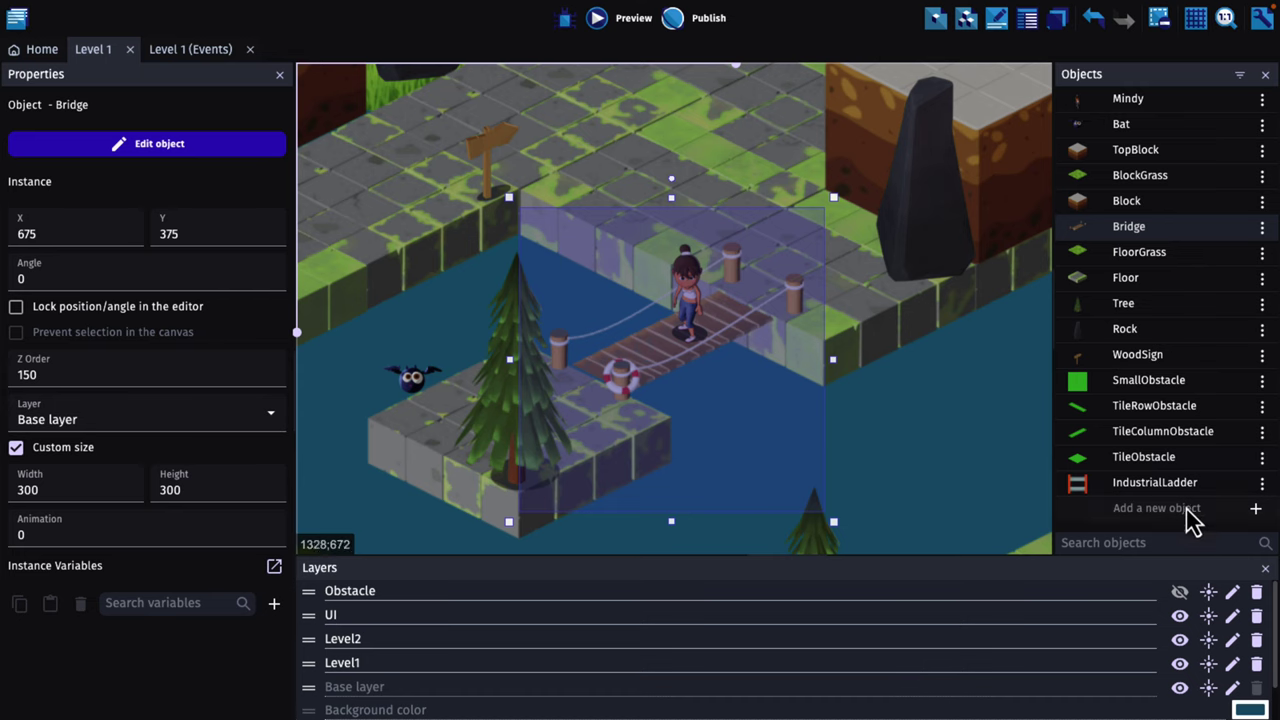
left_click_drag(1140, 486, 827, 268)
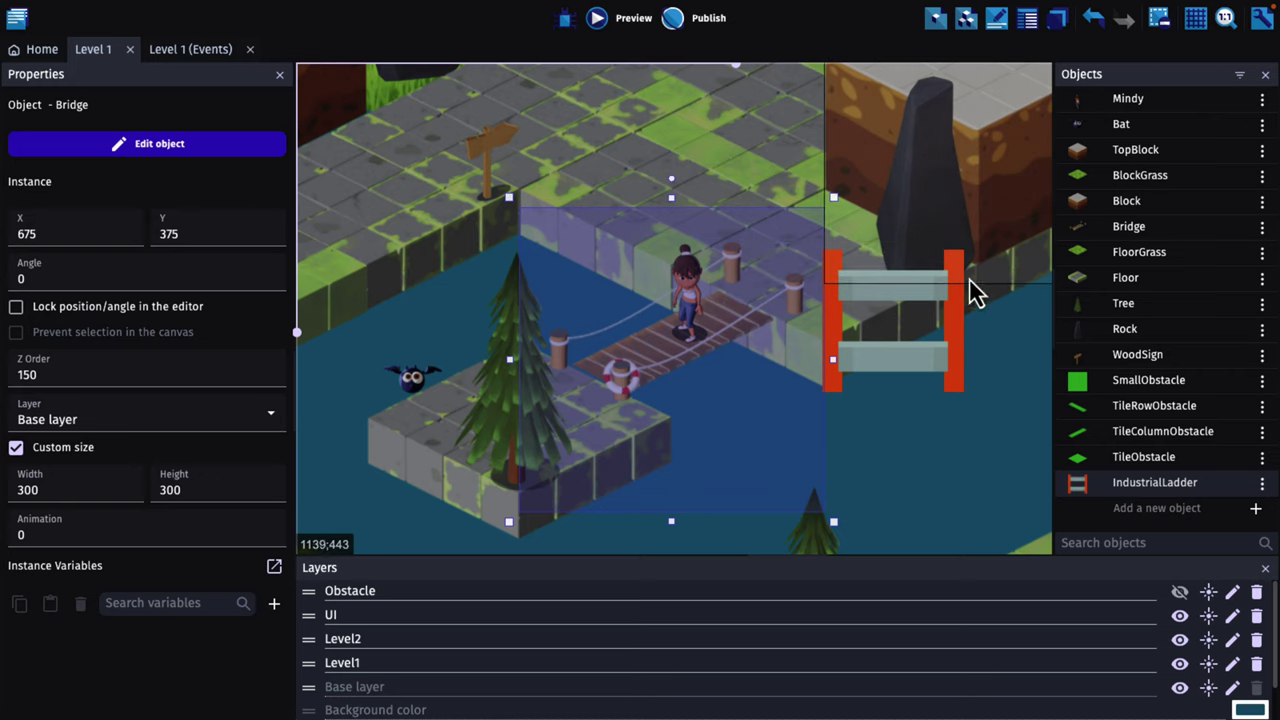
left_click(873, 294)
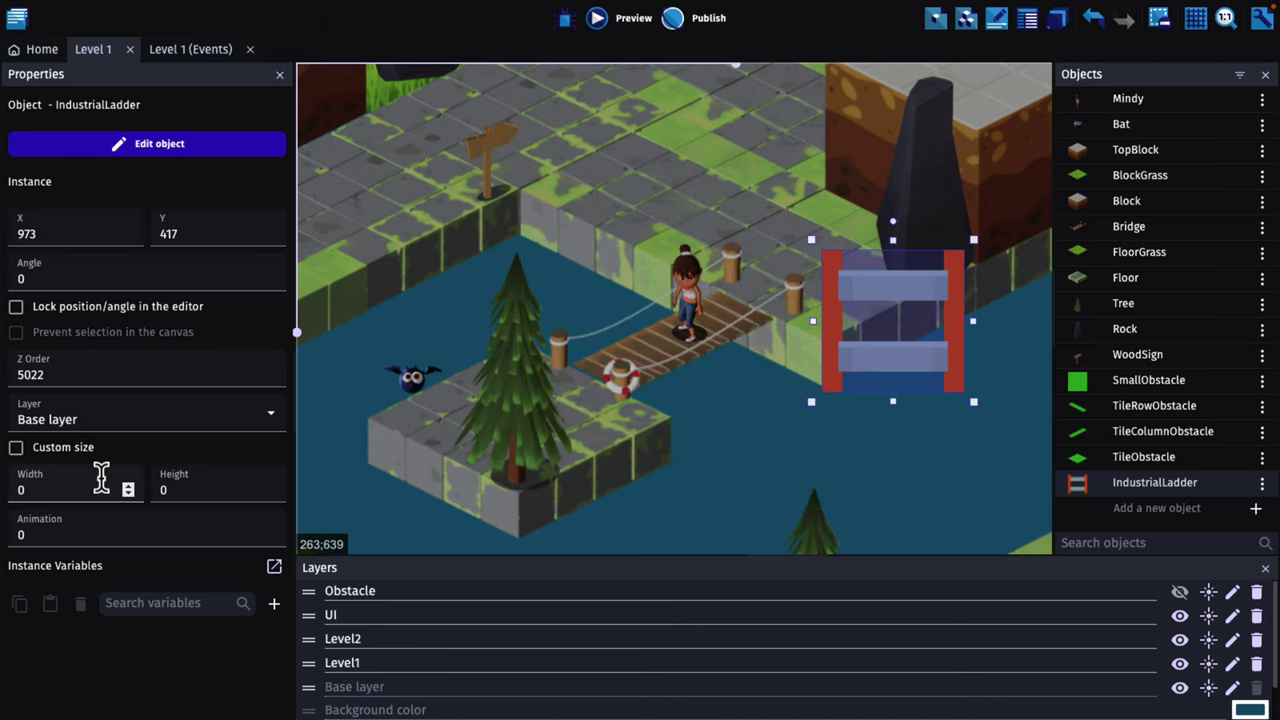
left_click(108, 160)
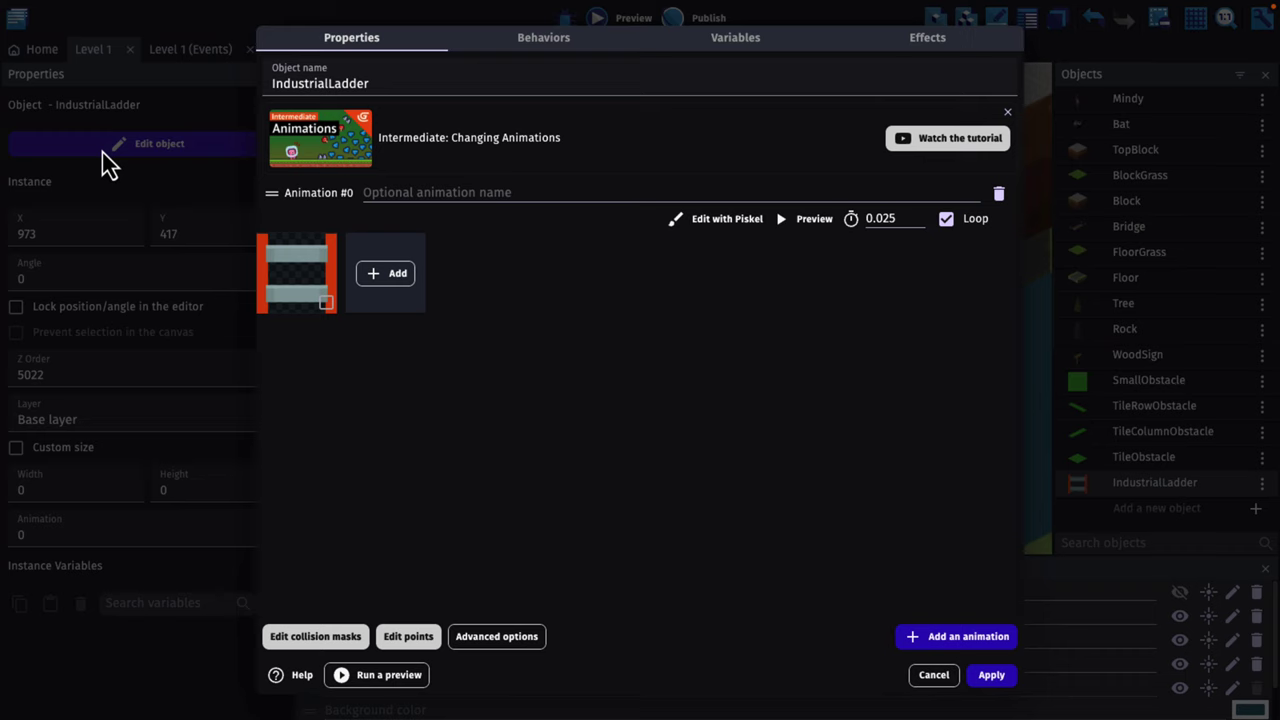
left_click(739, 220)
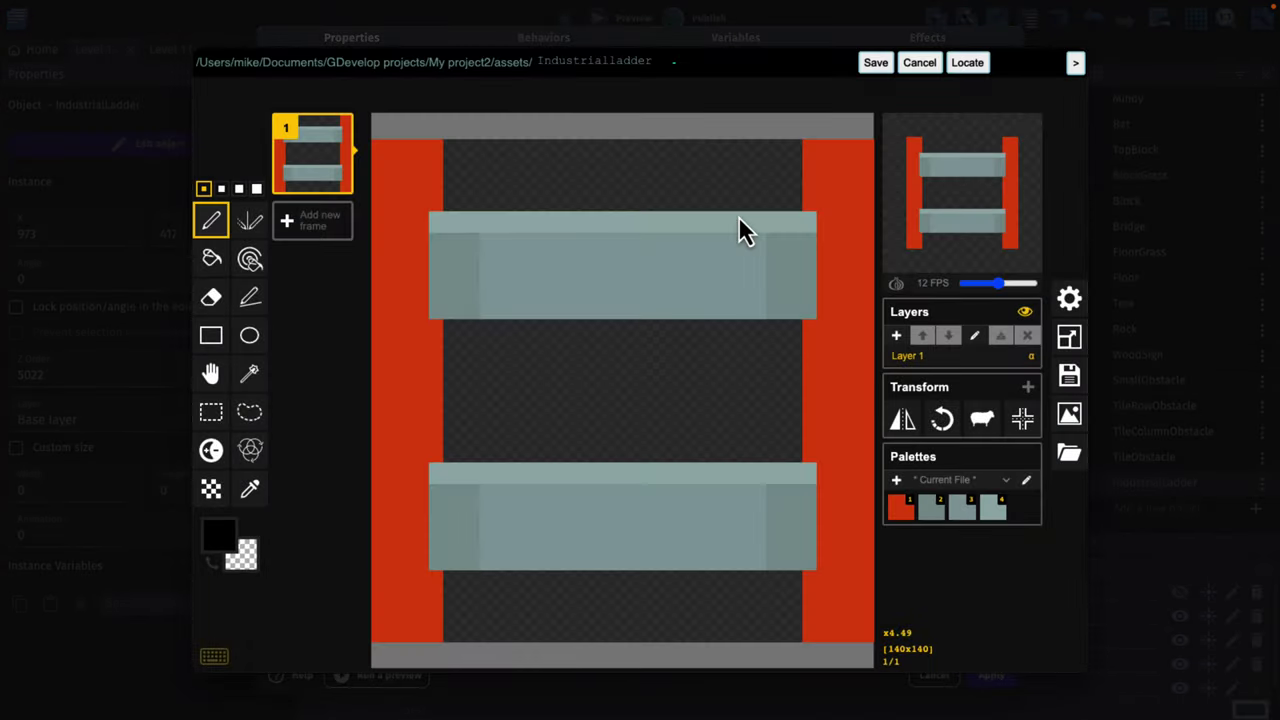
mouse_move(558, 277)
left_mouse_down()
mouse_move(622, 287)
mouse_move(627, 303)
mouse_move(555, 283)
mouse_move(671, 204)
left_mouse_up()
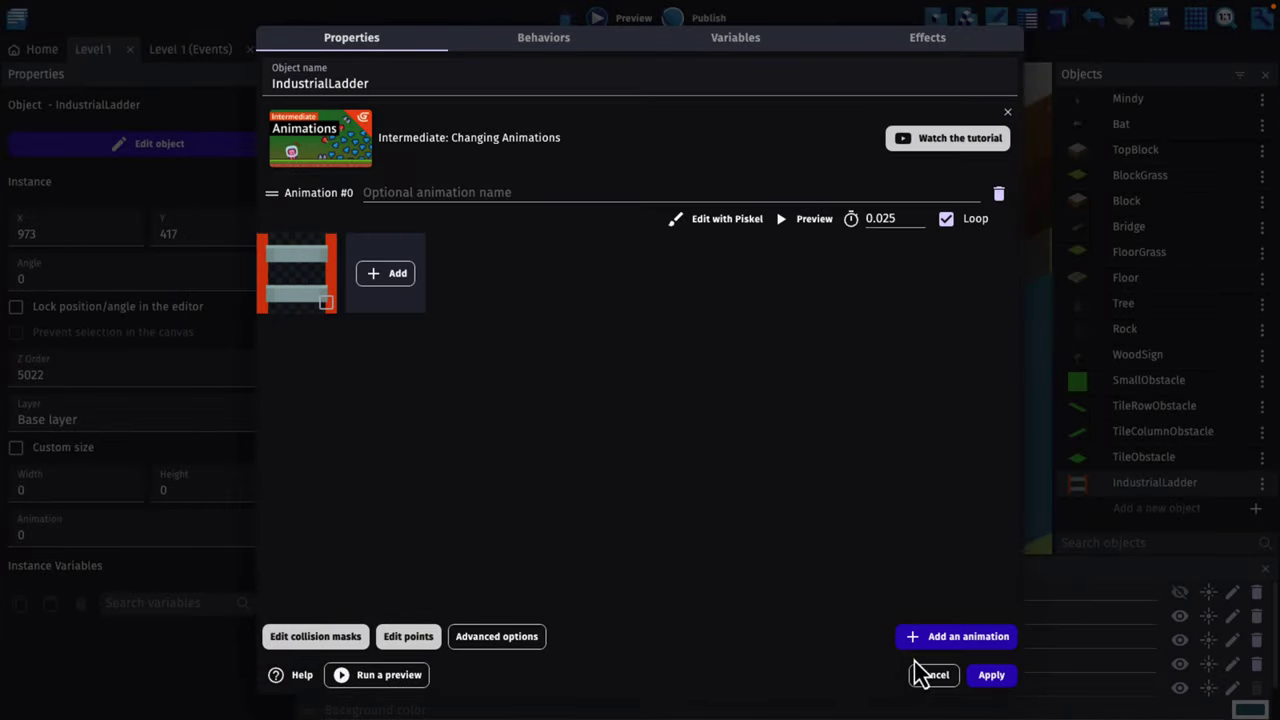
left_click(933, 675)
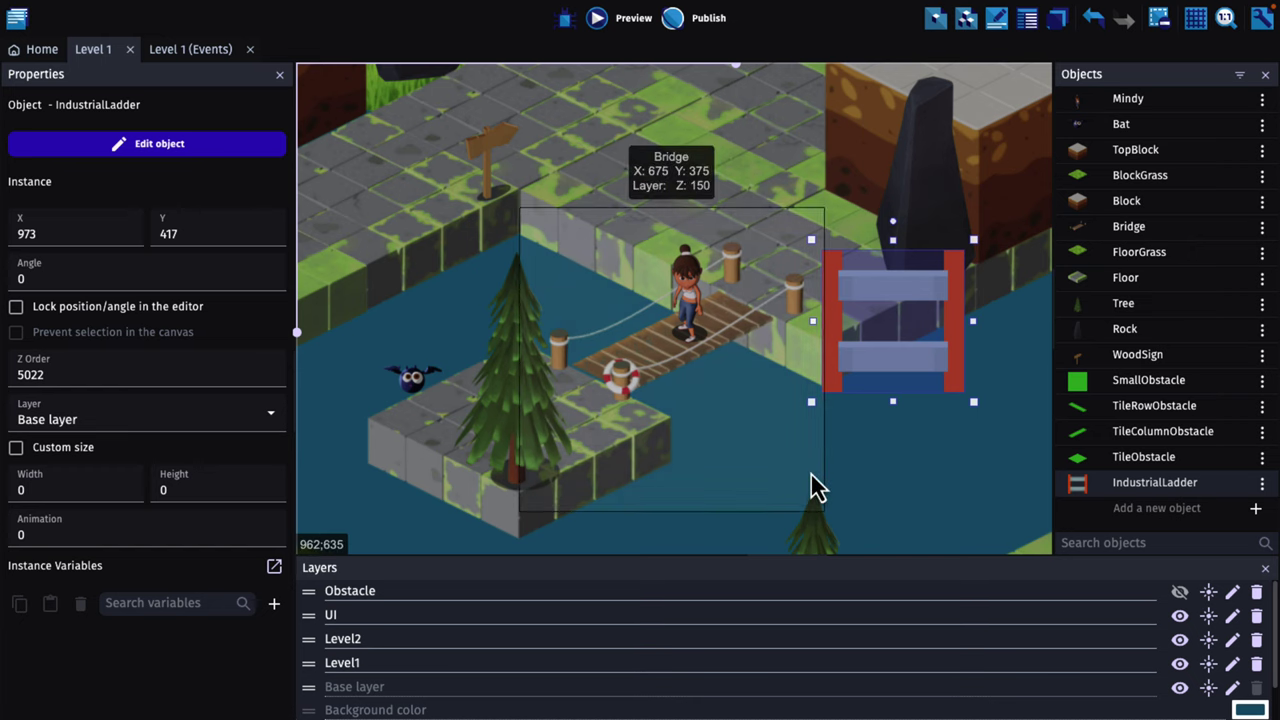
- Pan around the Level 1 scene to survey its grass and floor areas
scroll(811, 474, "up", 8)
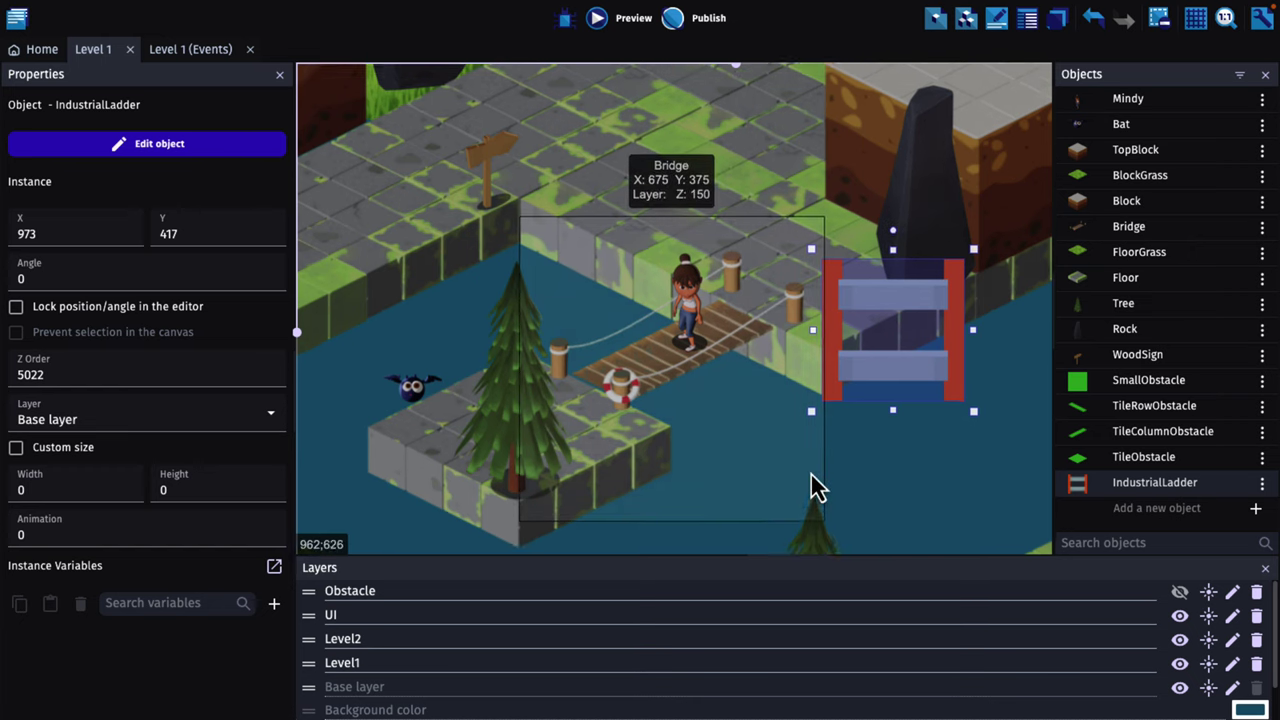
scroll(810, 480, "left", 10, "shift")
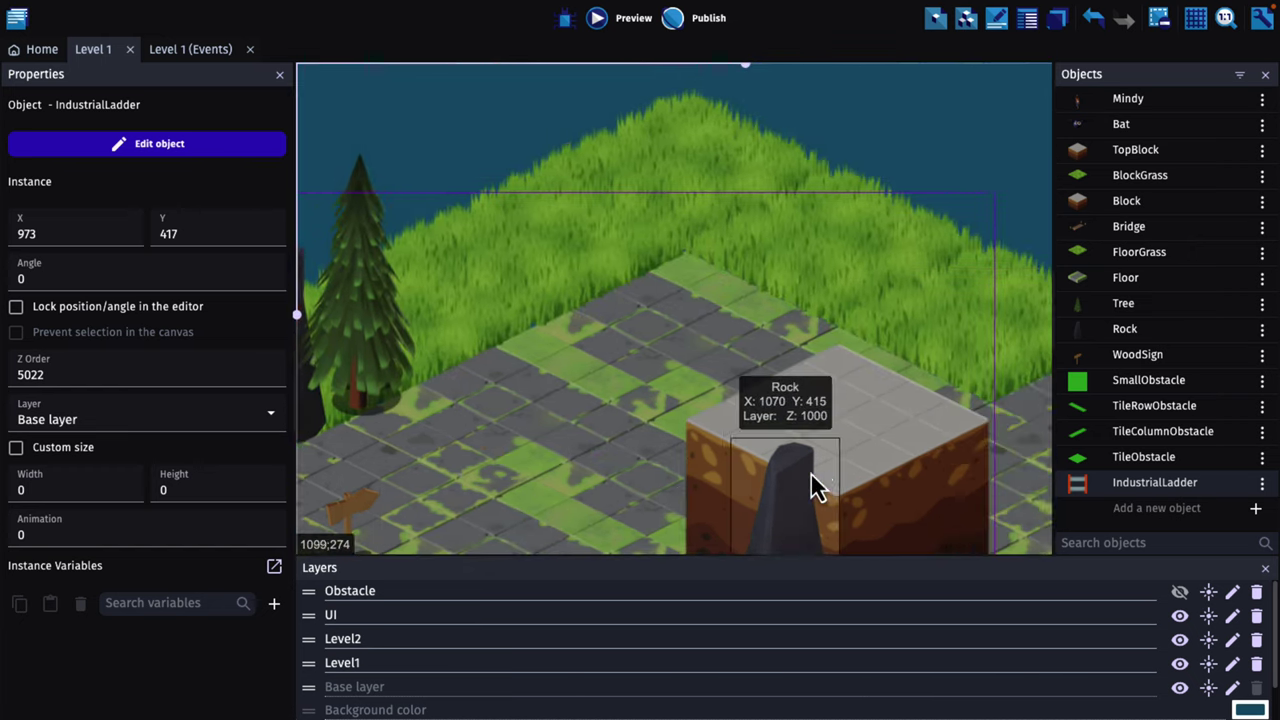
scroll(811, 475, "down", 12)
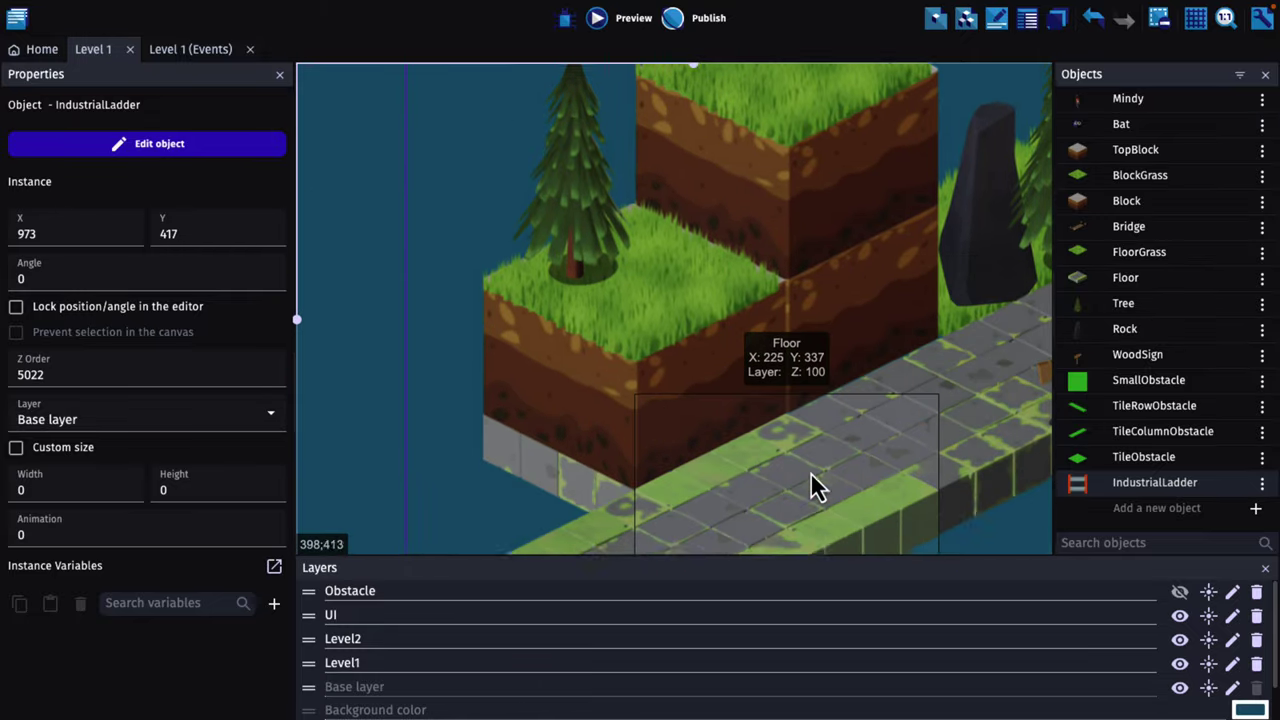
scroll(811, 475, "down", 6)
scroll(811, 475, "right", 7, "shift")
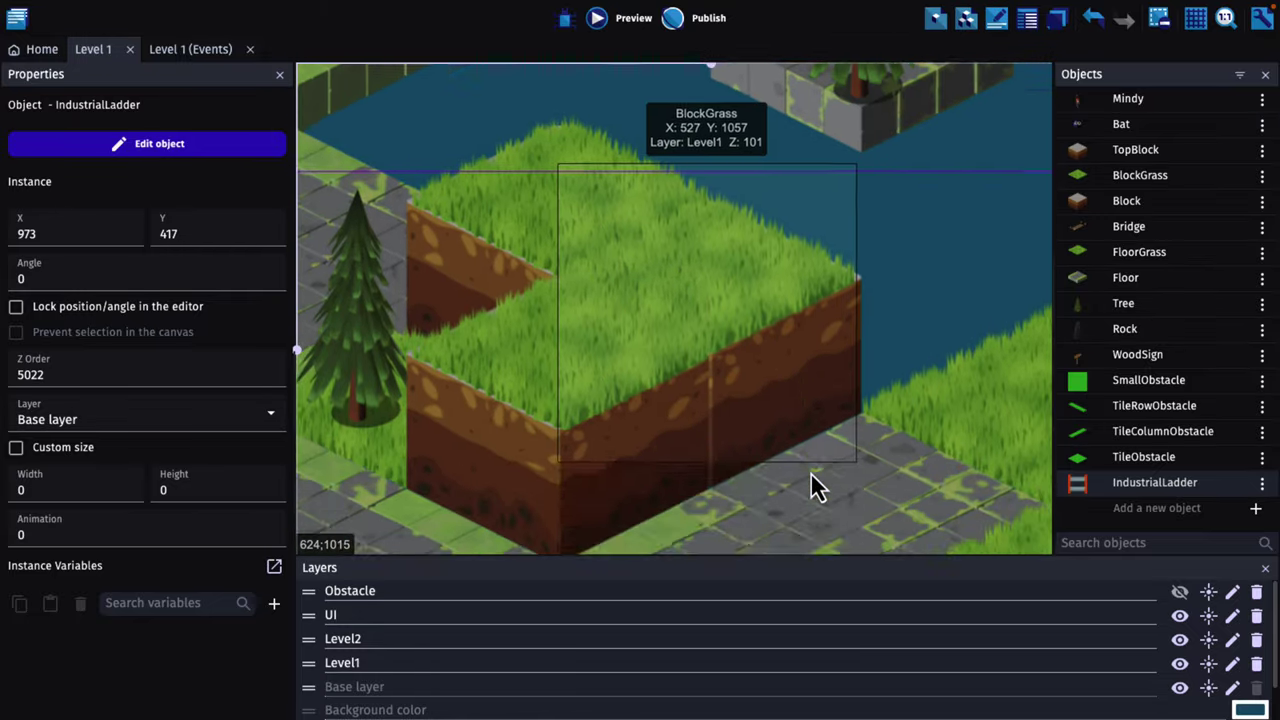
scroll(811, 476, "right", 3, "shift")
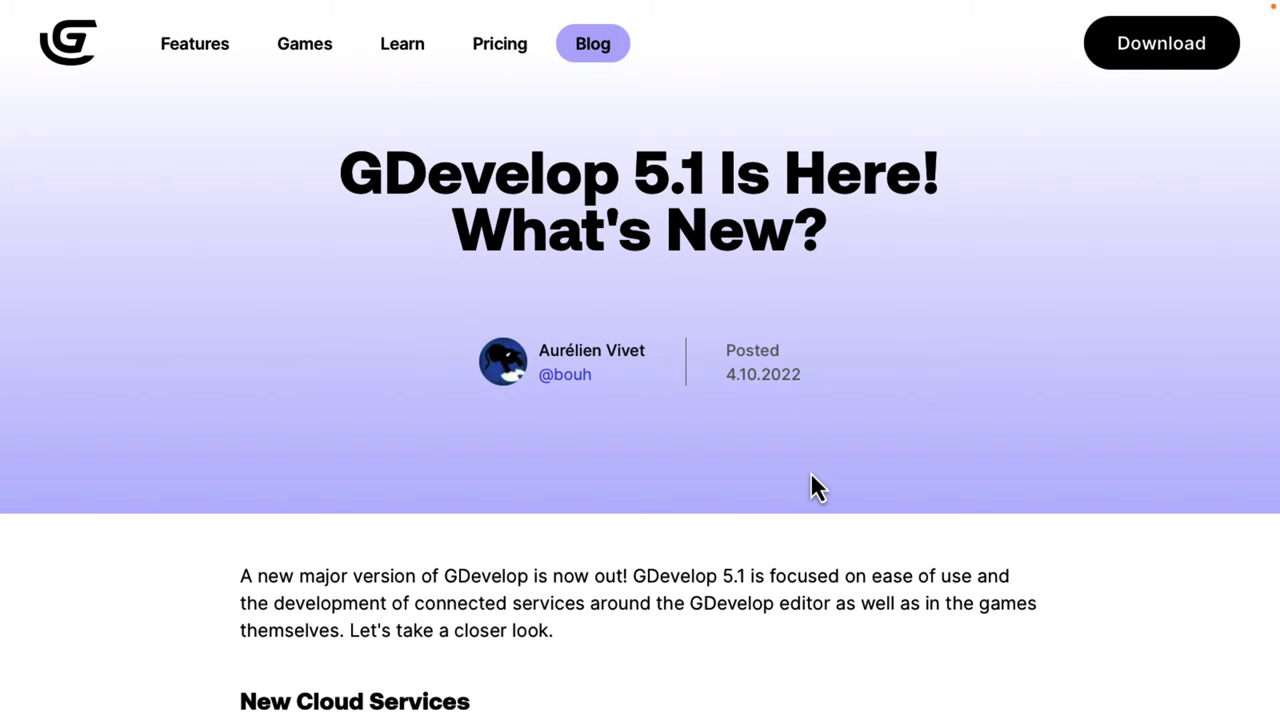
- Read the 5.1 post's intro and scroll down to the New Cloud Services section
scroll(812, 478, "down", 1)
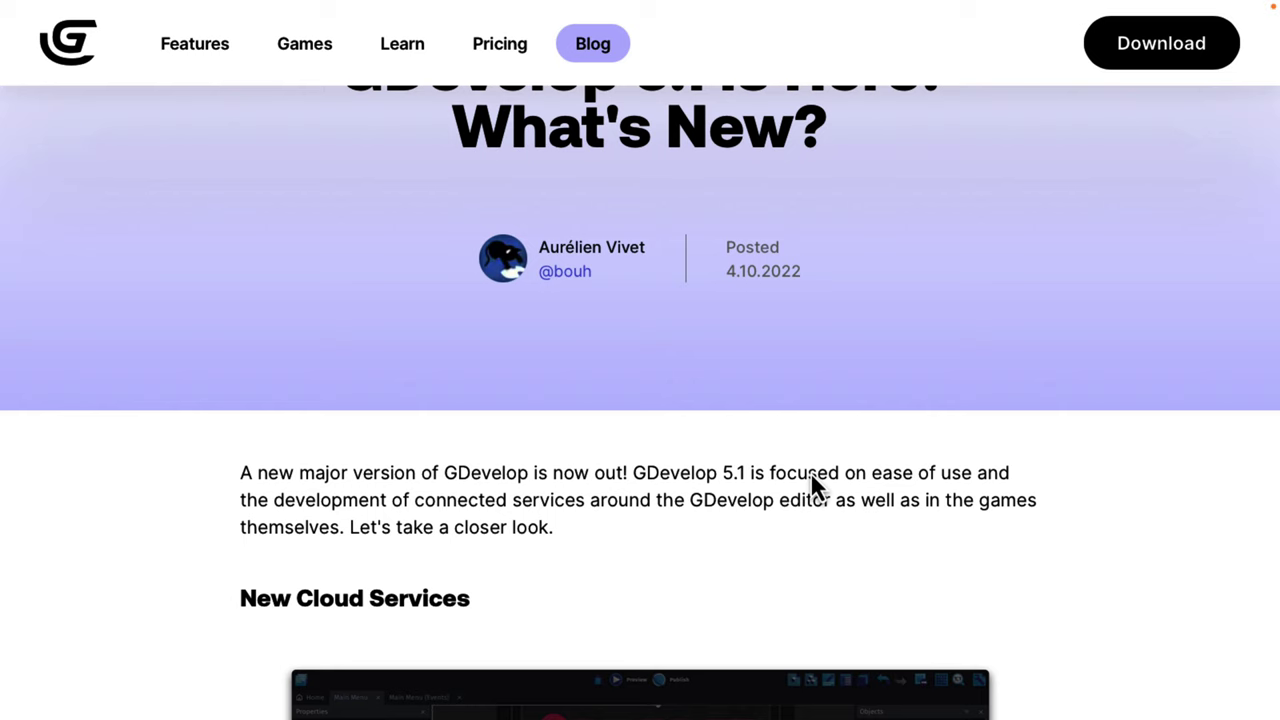
scroll(812, 478, "up", 1)
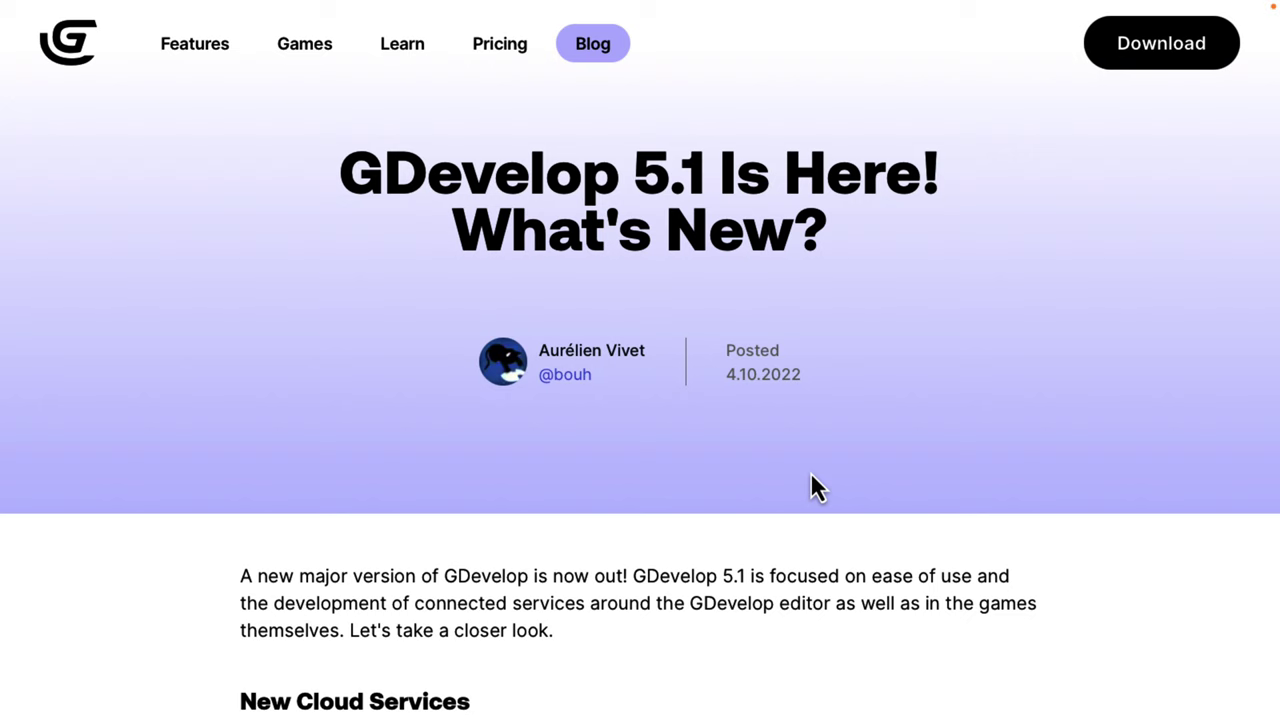
scroll(812, 487, "down", 5)
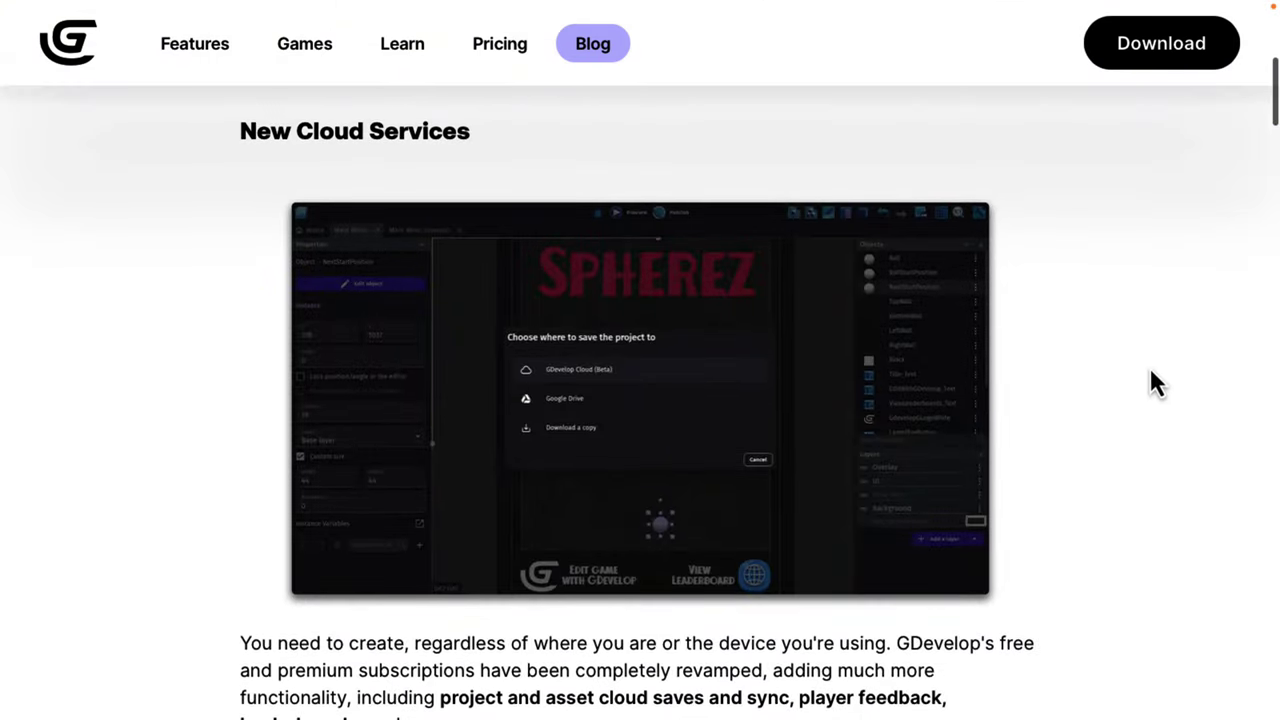
- Scroll the 5.1 post down to the Core GDevelop and Engine Improvements list, starting with WebAssembly Box2D physics
scroll(1160, 372, "down", 2)
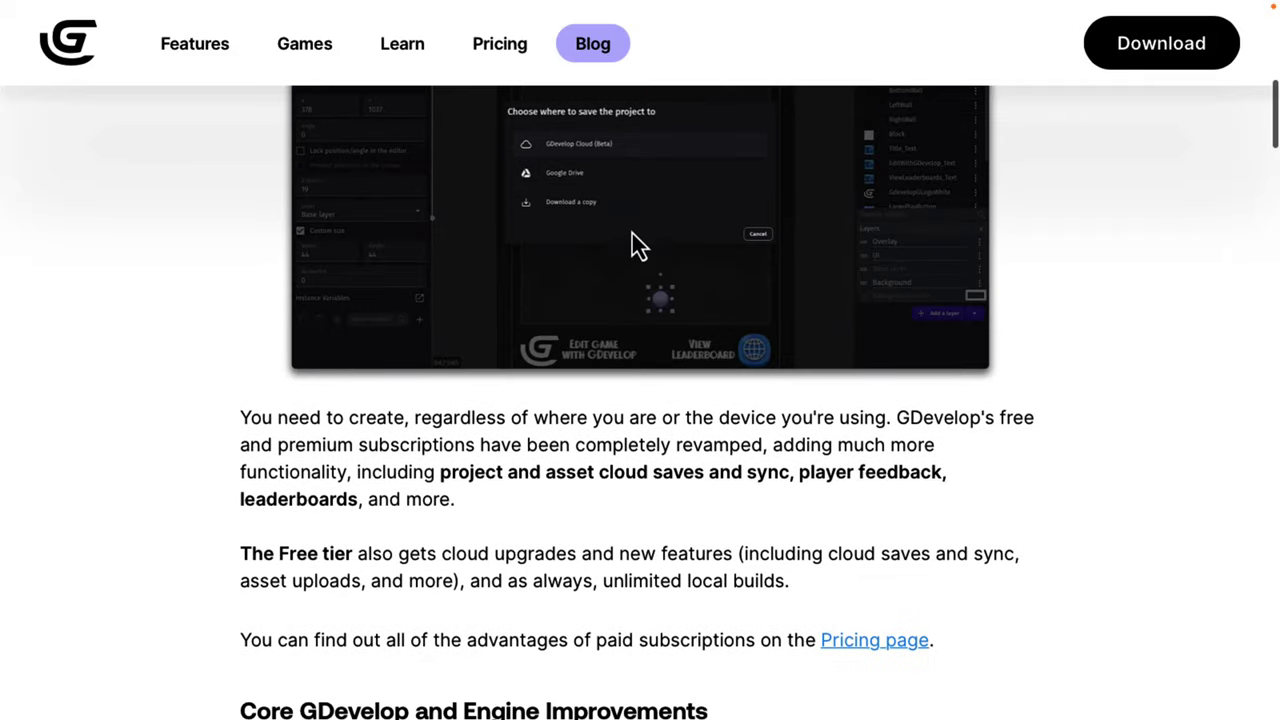
scroll(865, 210, "up", 1)
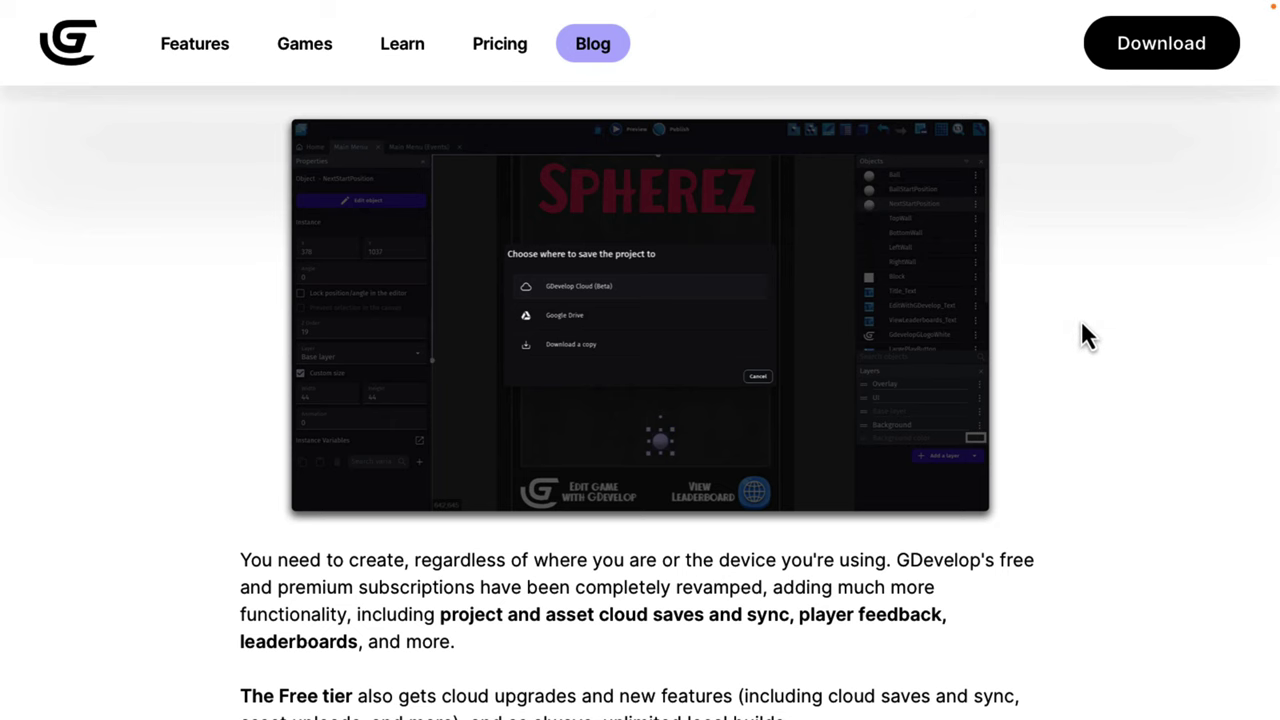
scroll(1080, 330, "down", 2)
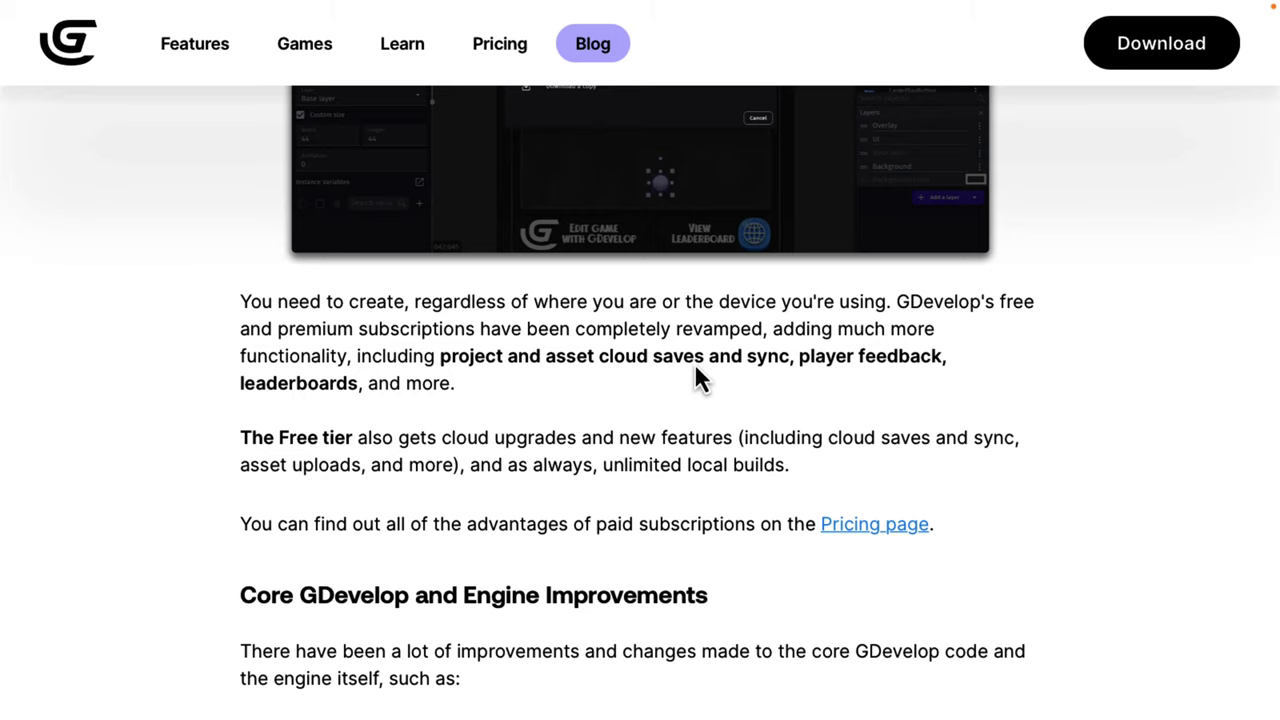
scroll(694, 375, "down", 1)
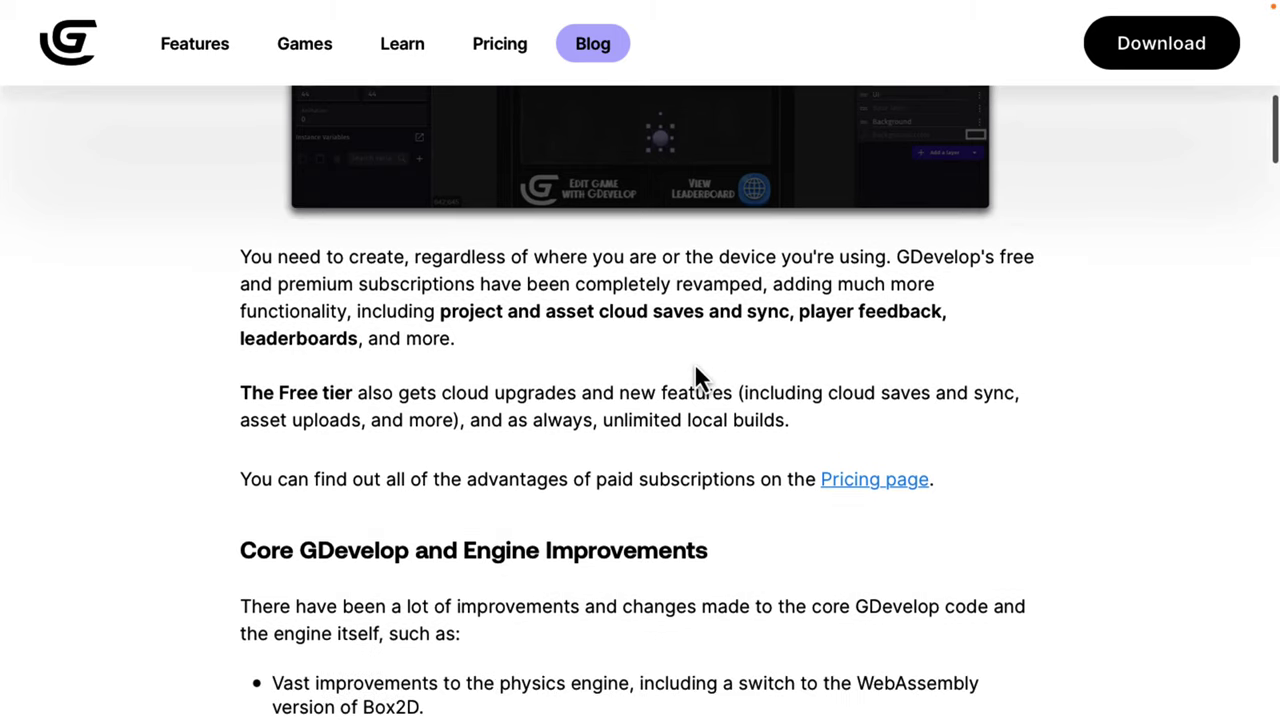
scroll(511, 349, "down", 3)
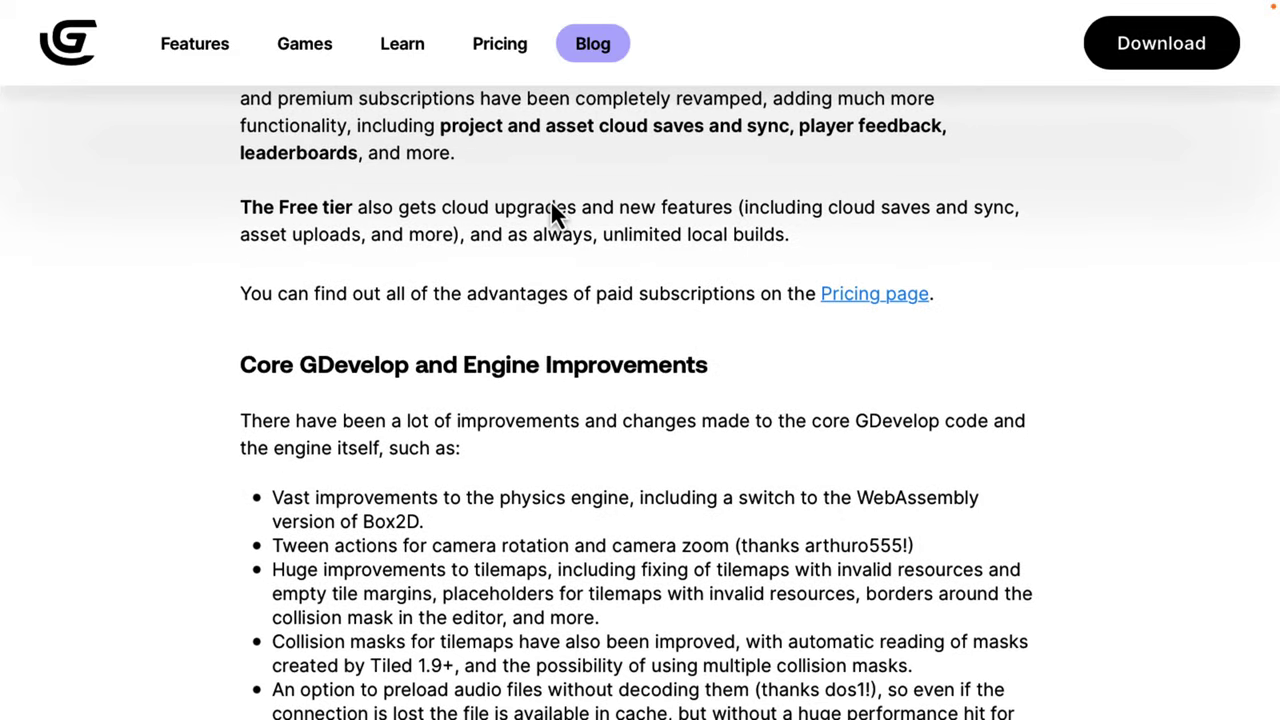
- Scroll the post past New Game Templates down to Asset Store Improvements and Taking Care of New Users
scroll(552, 213, "down", 5)
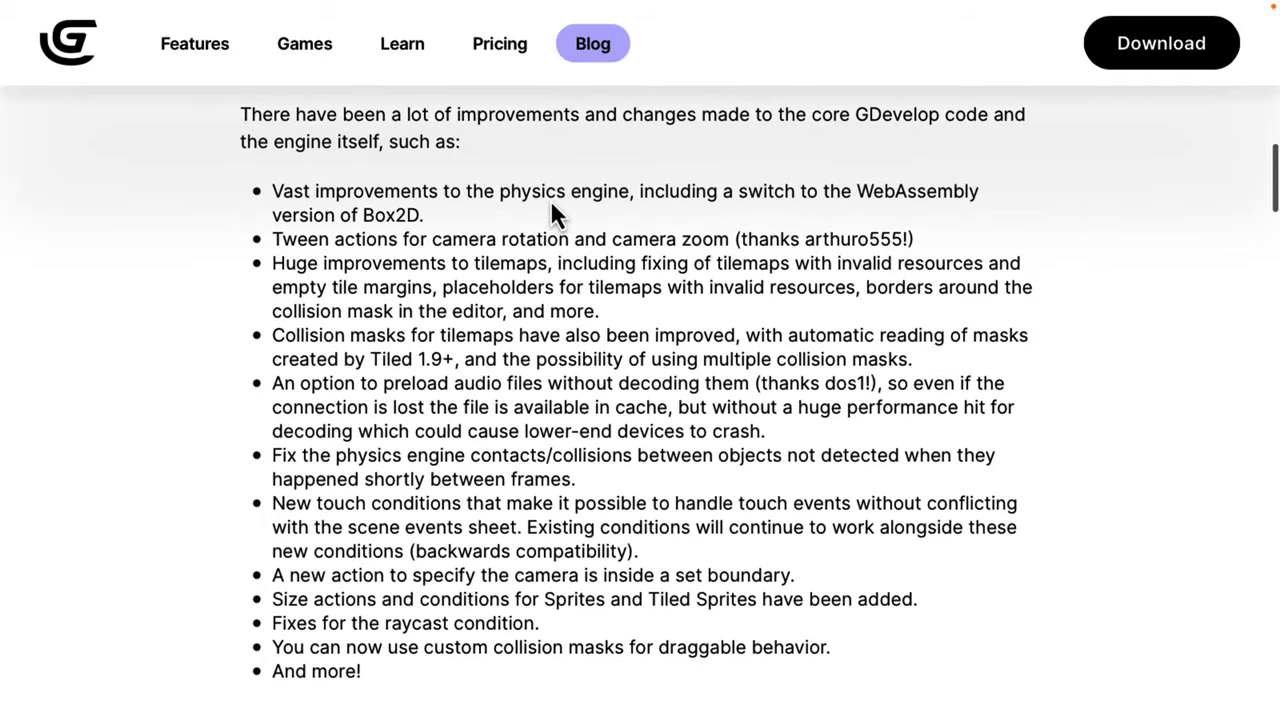
scroll(553, 213, "up", 1)
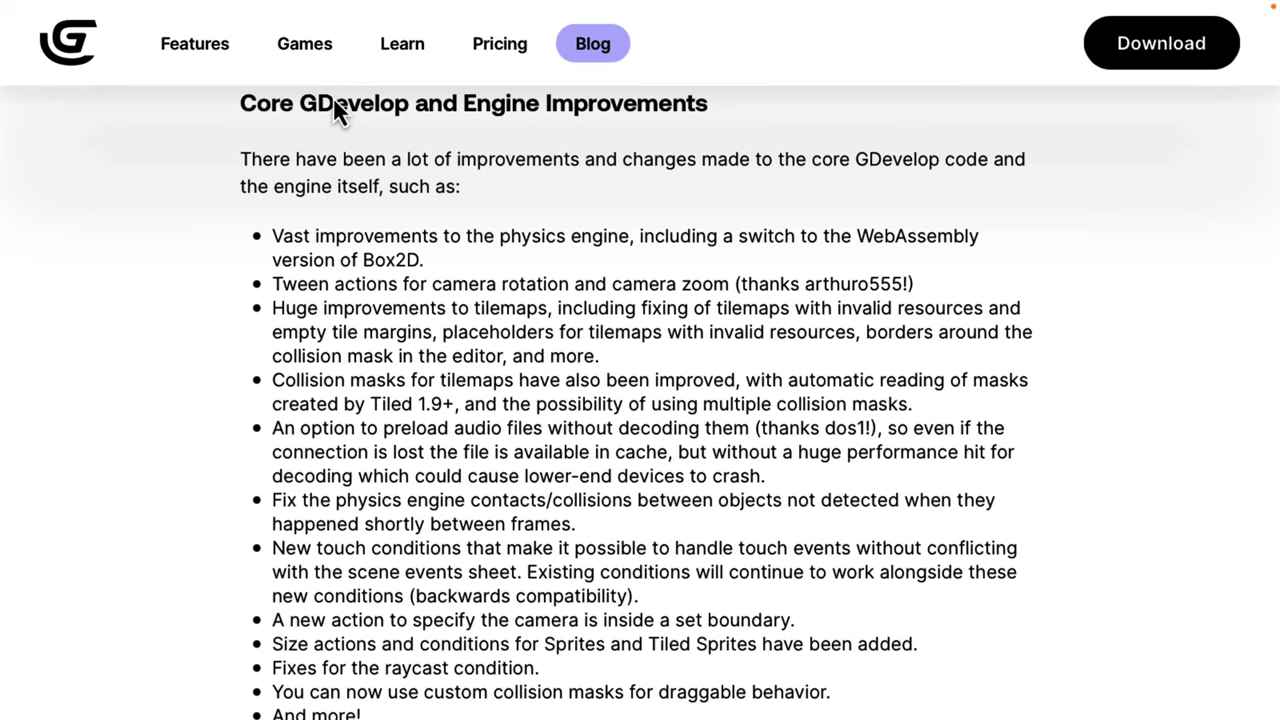
scroll(334, 102, "down", 2)
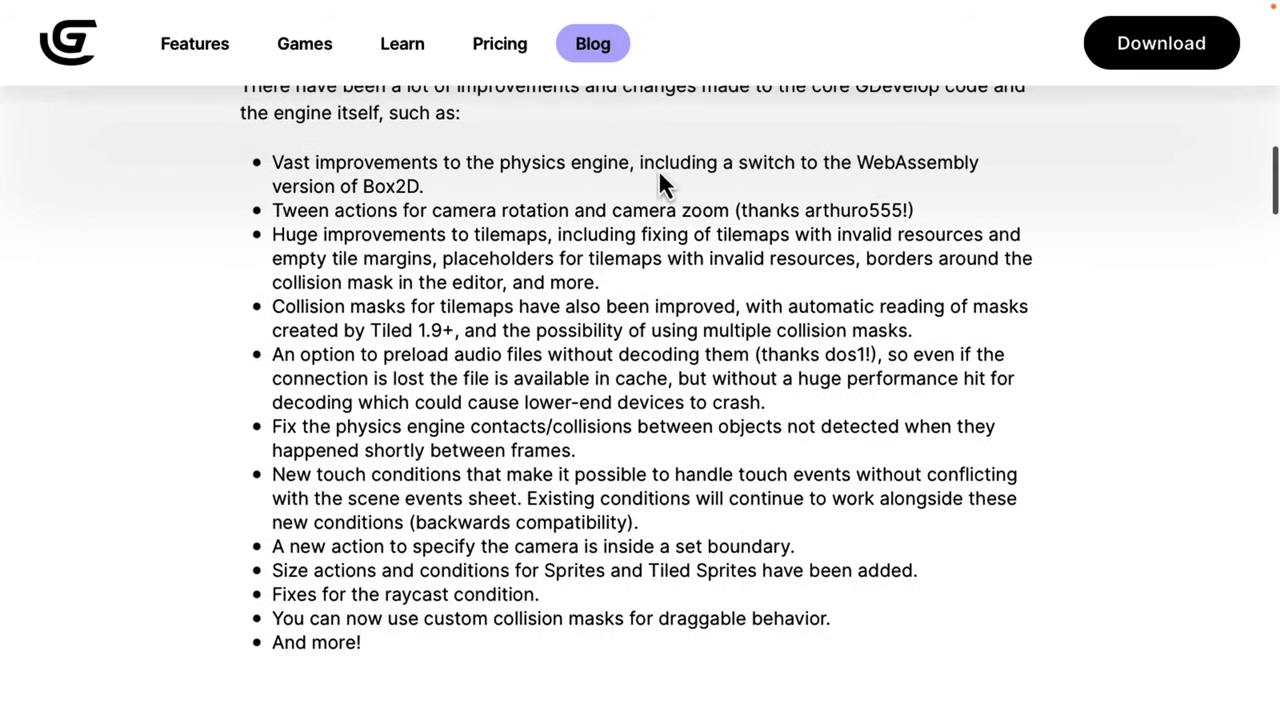
scroll(500, 180, "down", 1)
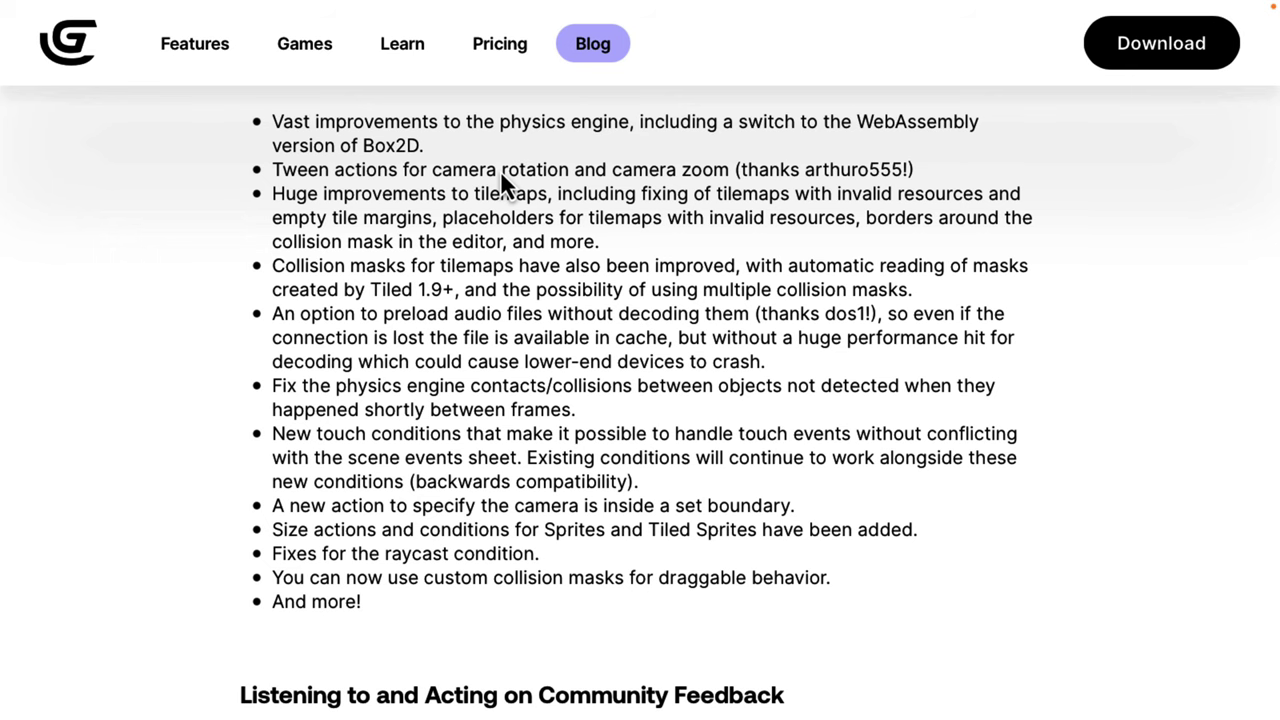
scroll(500, 170, "down", 1)
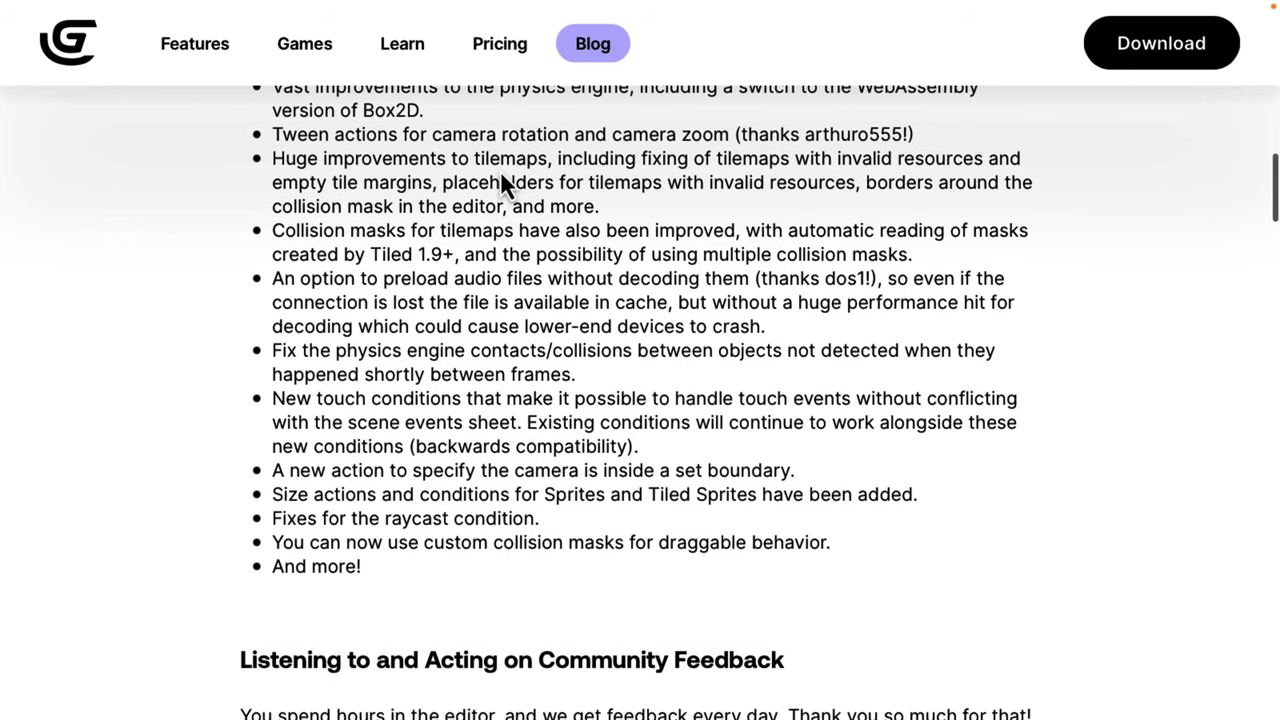
scroll(523, 118, "up", 1)
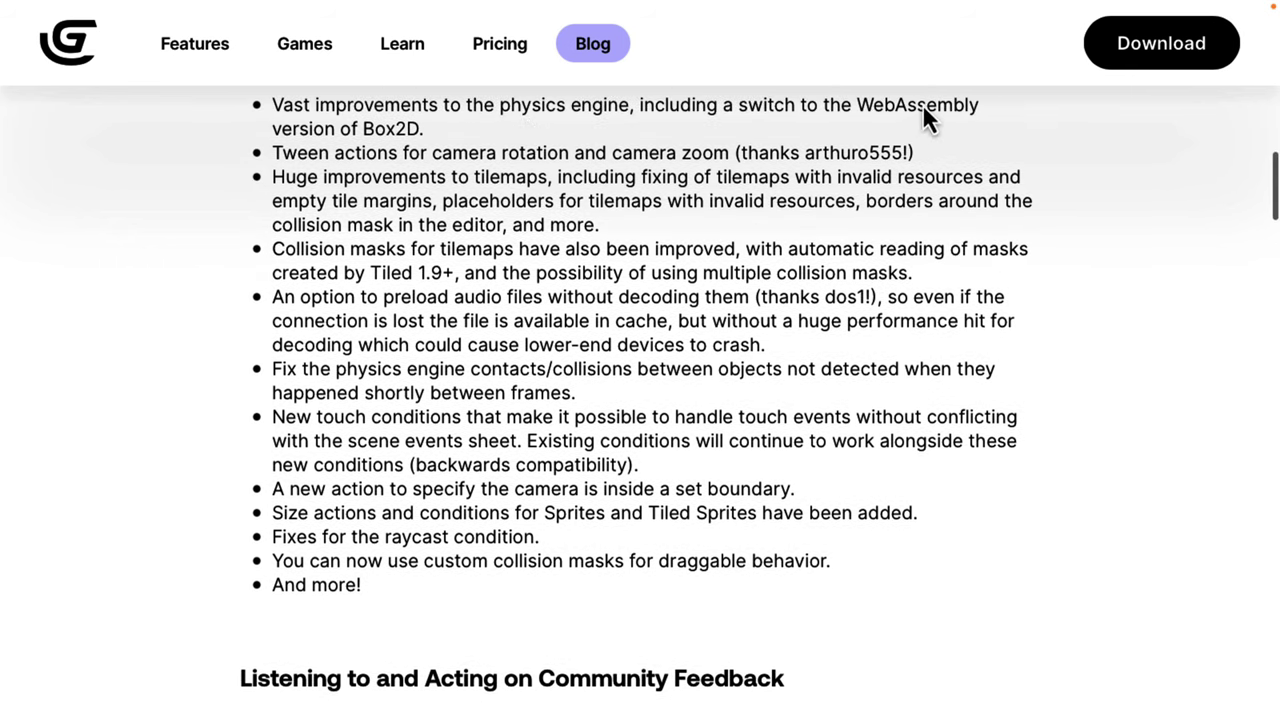
scroll(392, 334, "down", 1)
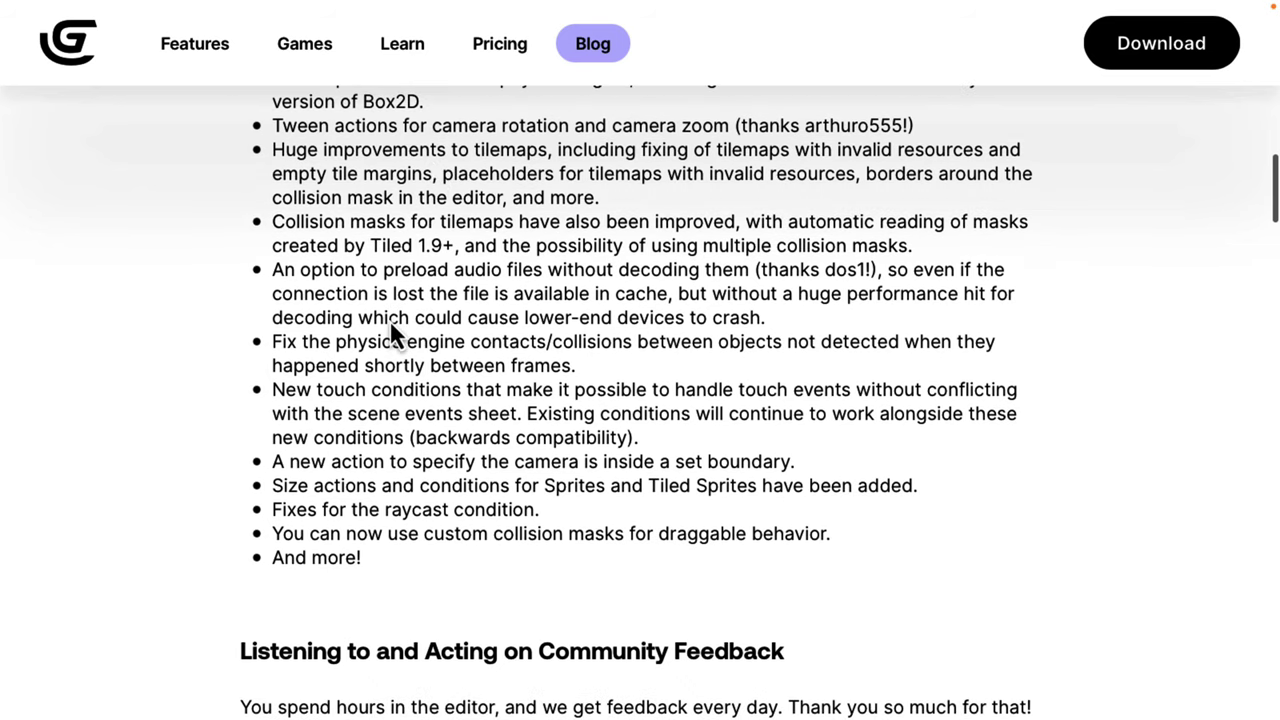
scroll(494, 128, "down", 1)
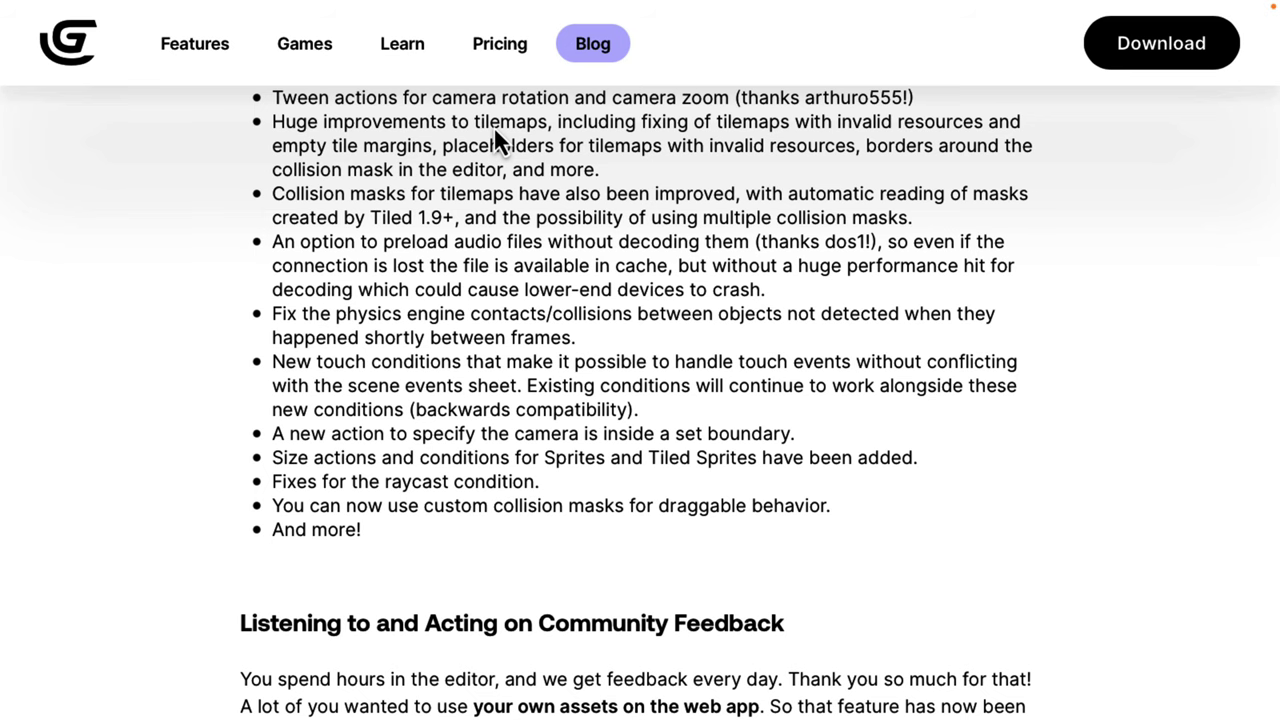
scroll(493, 126, "down", 3)
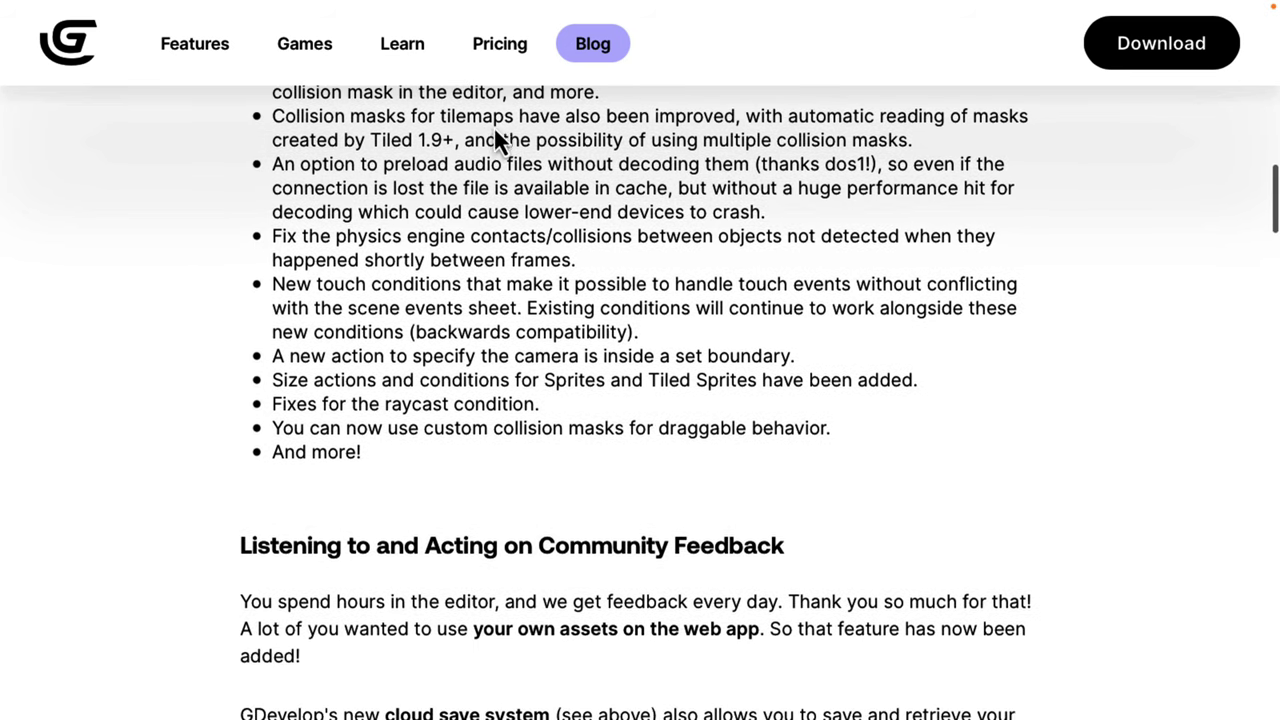
scroll(530, 118, "down", 1)
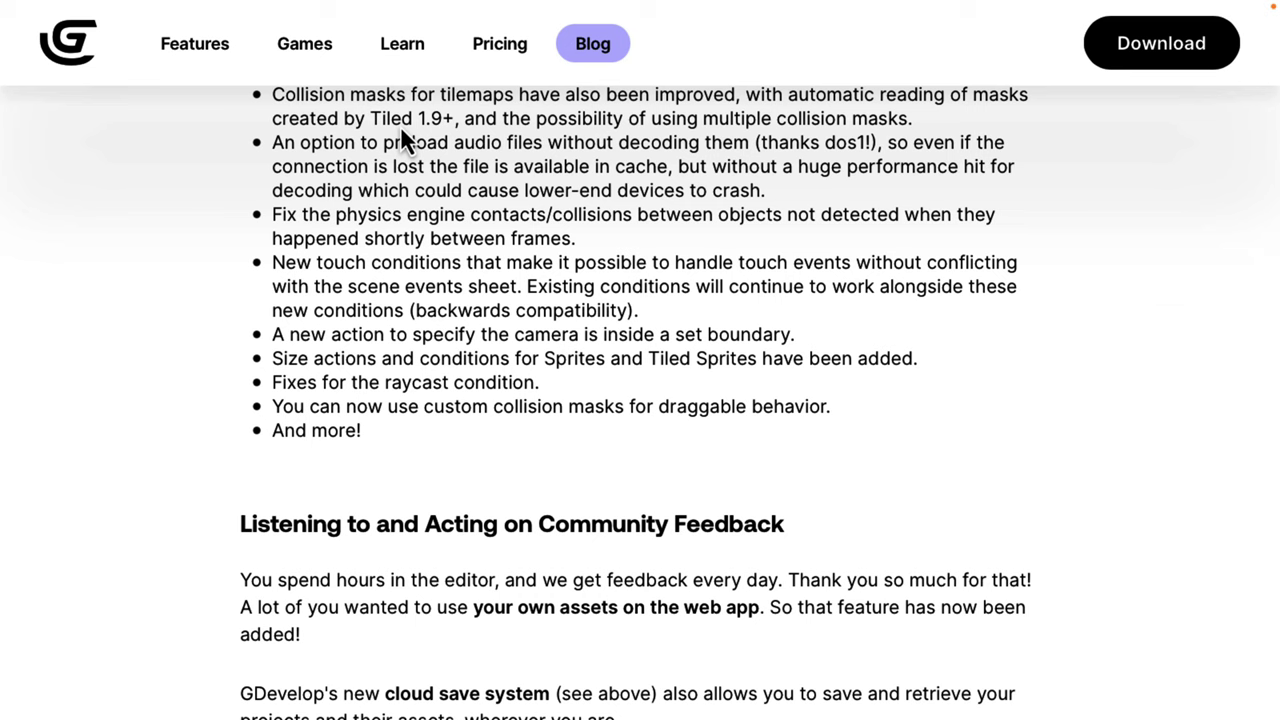
scroll(400, 125, "down", 1)
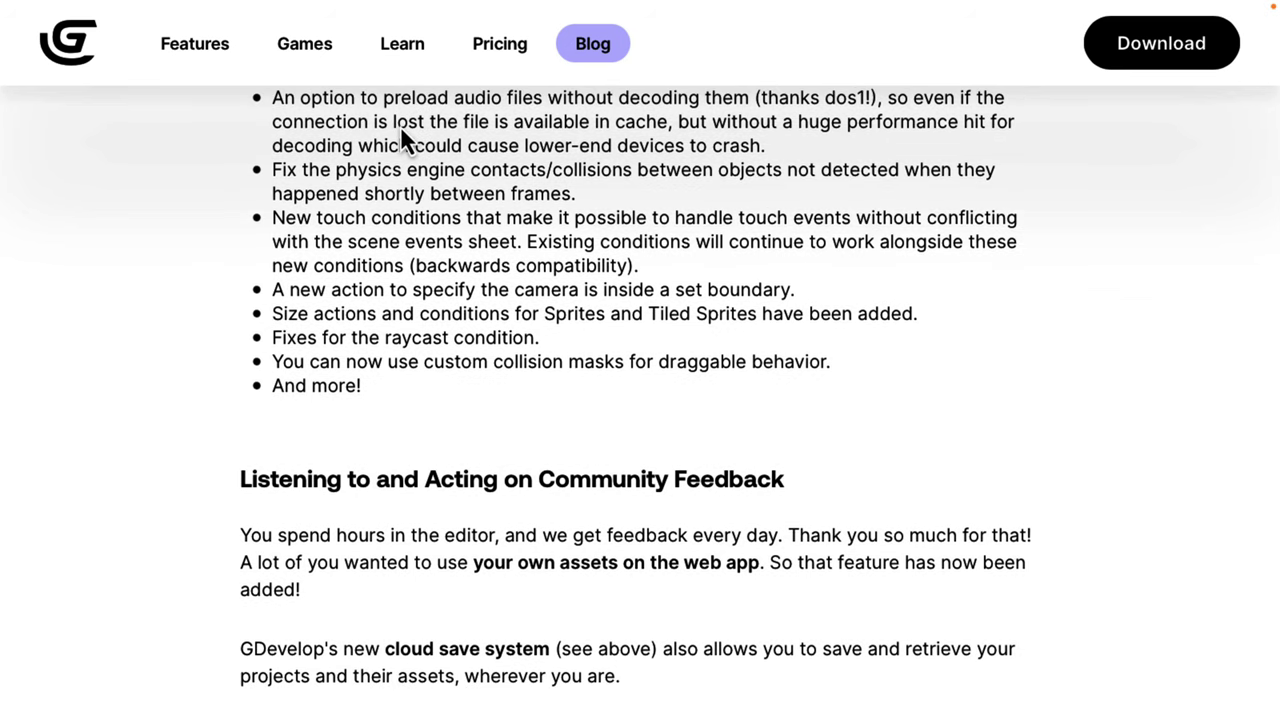
scroll(400, 125, "down", 4)
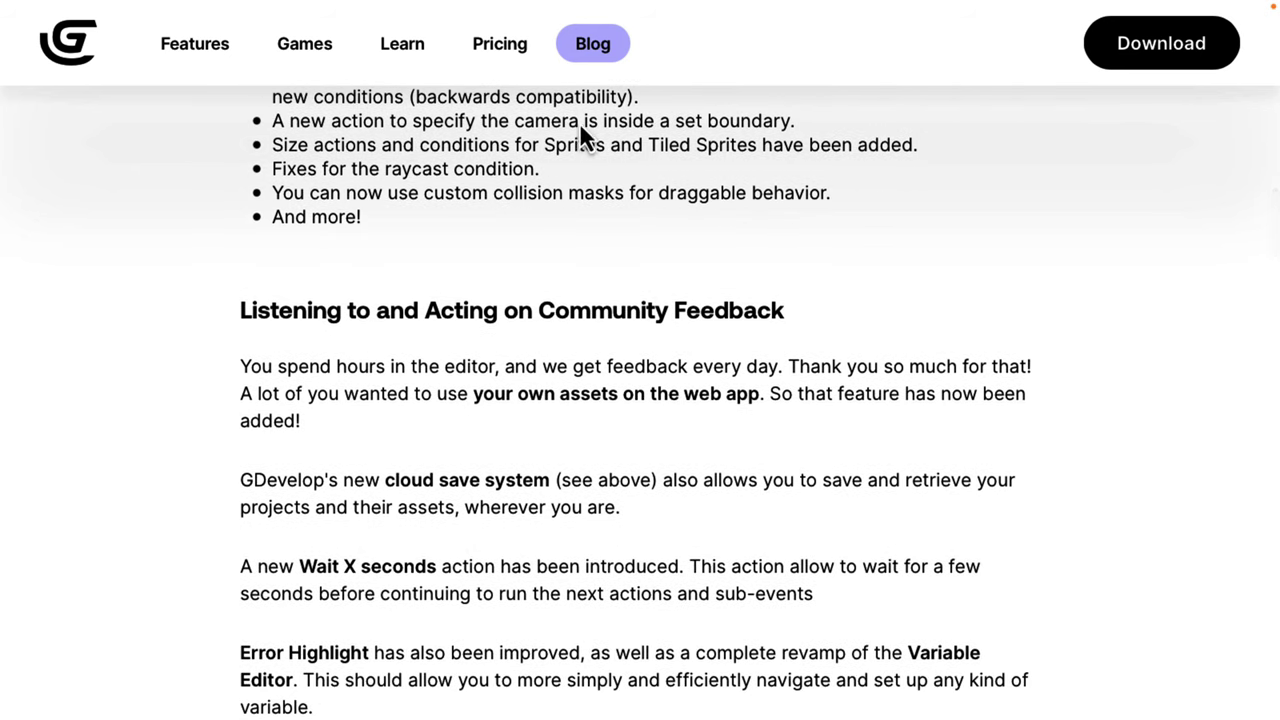
scroll(514, 160, "up", 5)
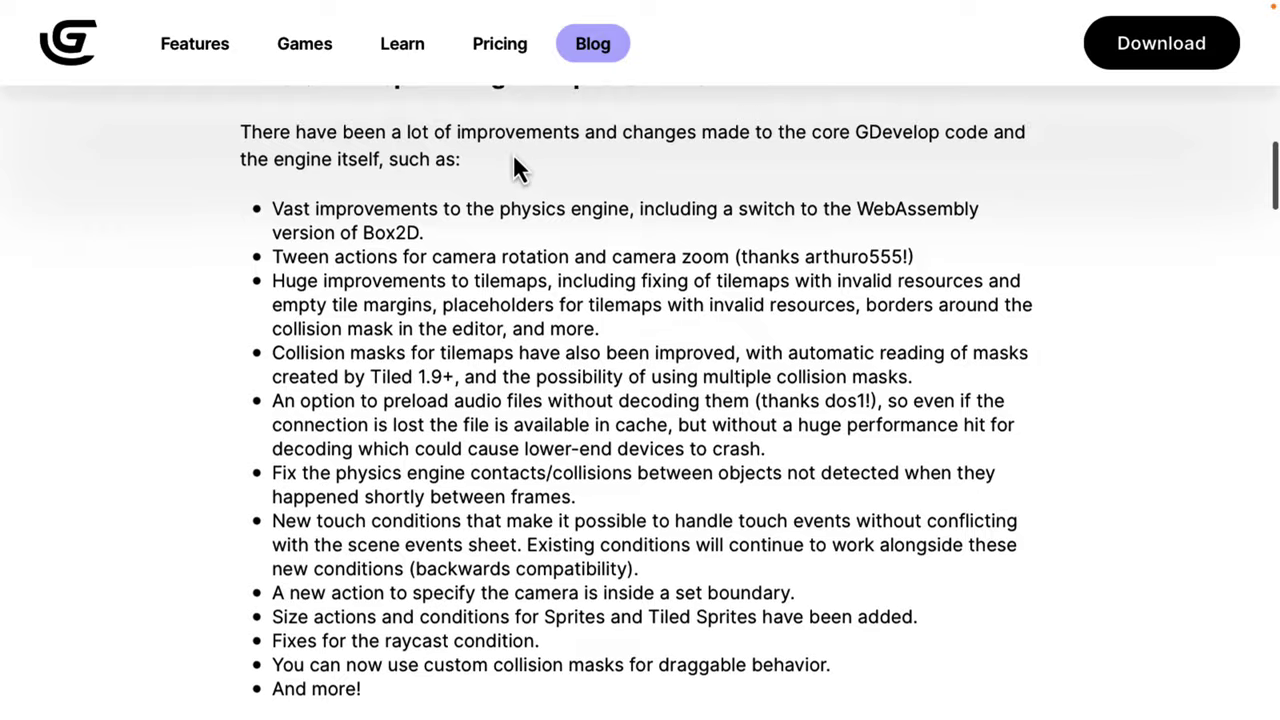
scroll(514, 160, "down", 5)
scroll(513, 160, "down", 5)
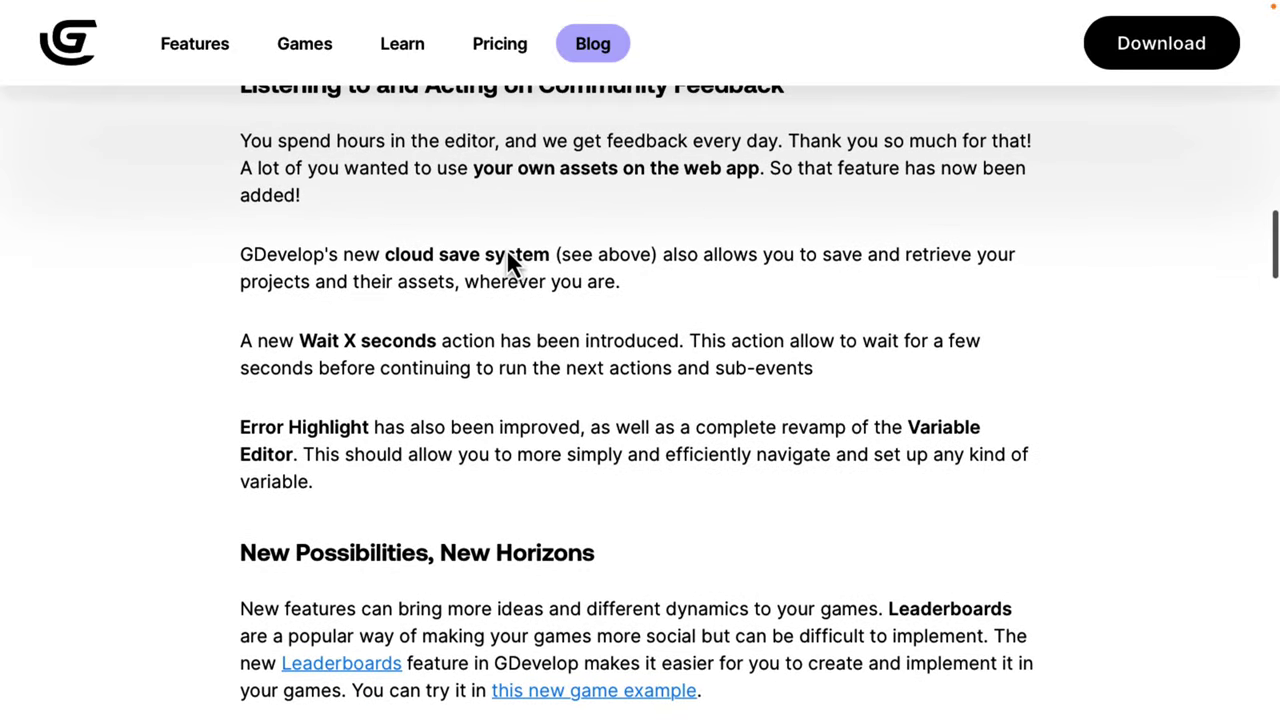
scroll(510, 262, "down", 2)
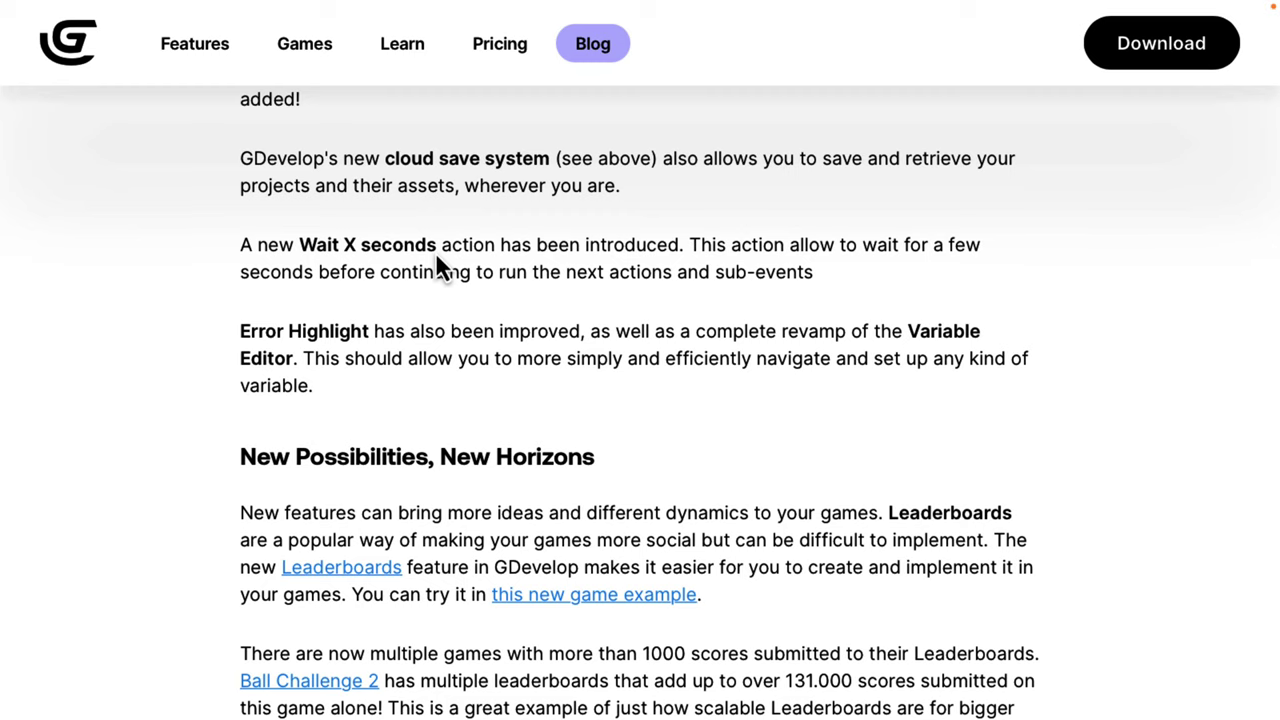
scroll(470, 264, "down", 1)
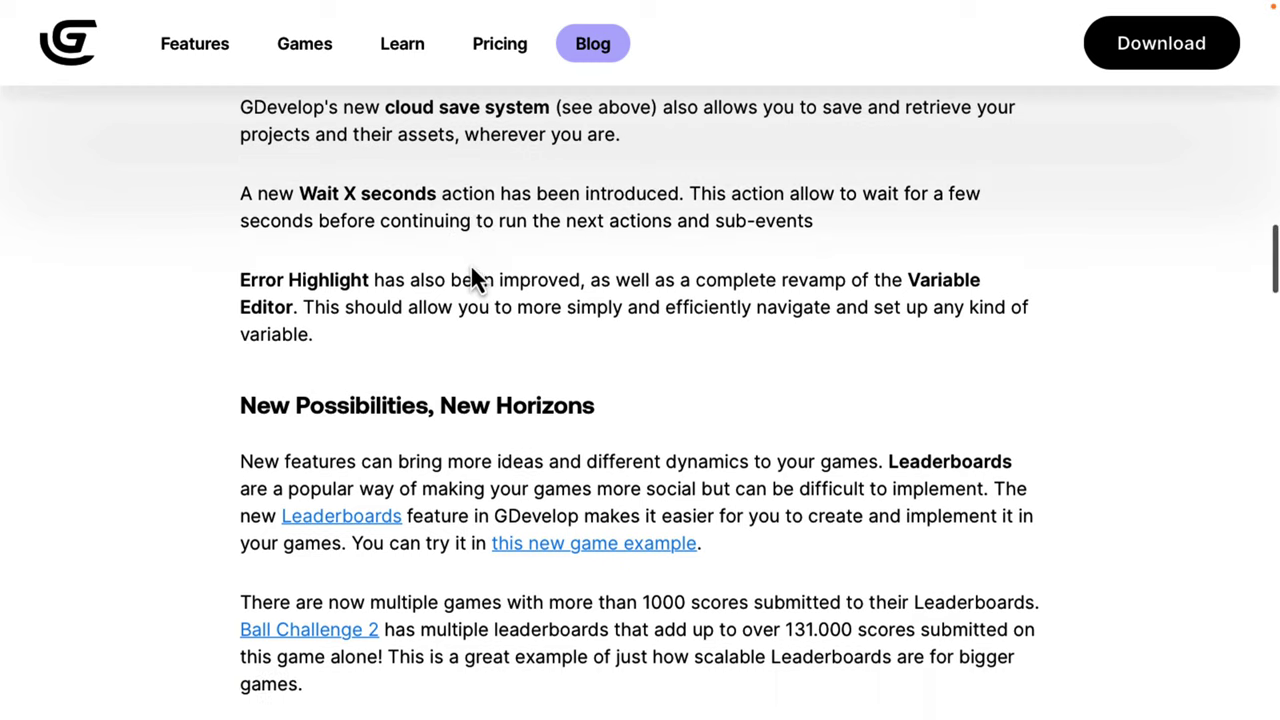
scroll(470, 264, "down", 1)
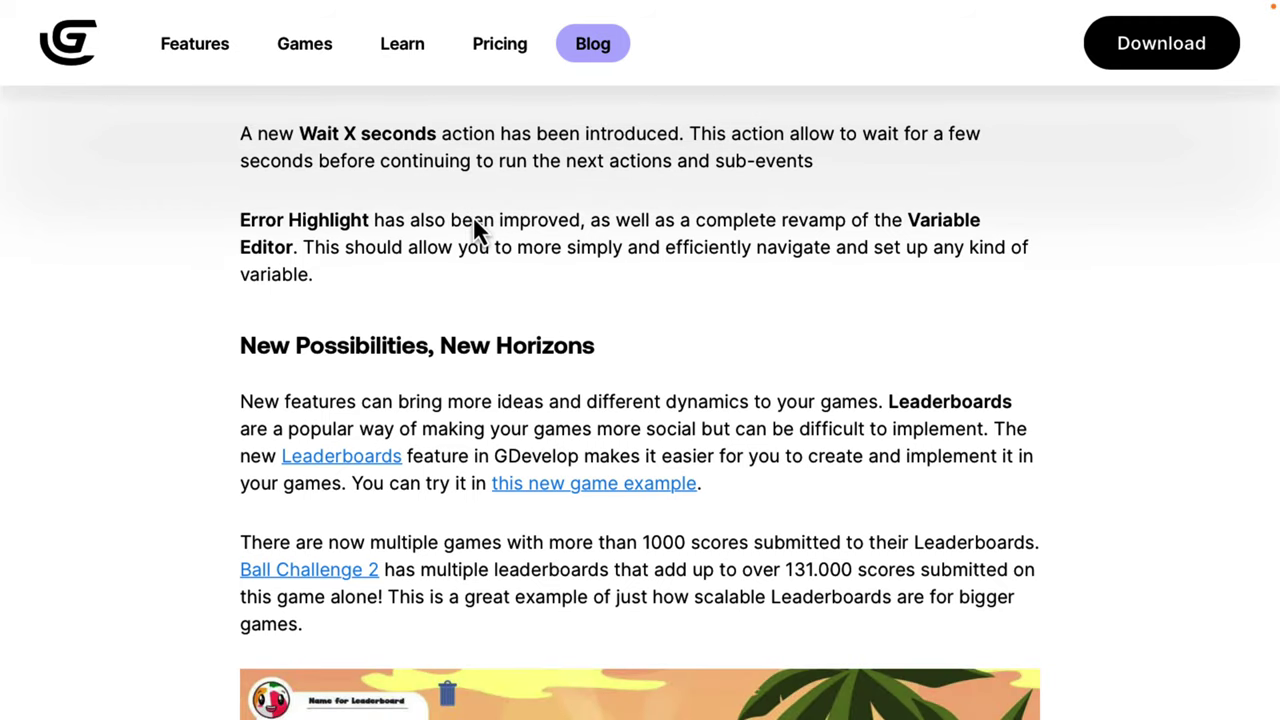
scroll(475, 225, "down", 3)
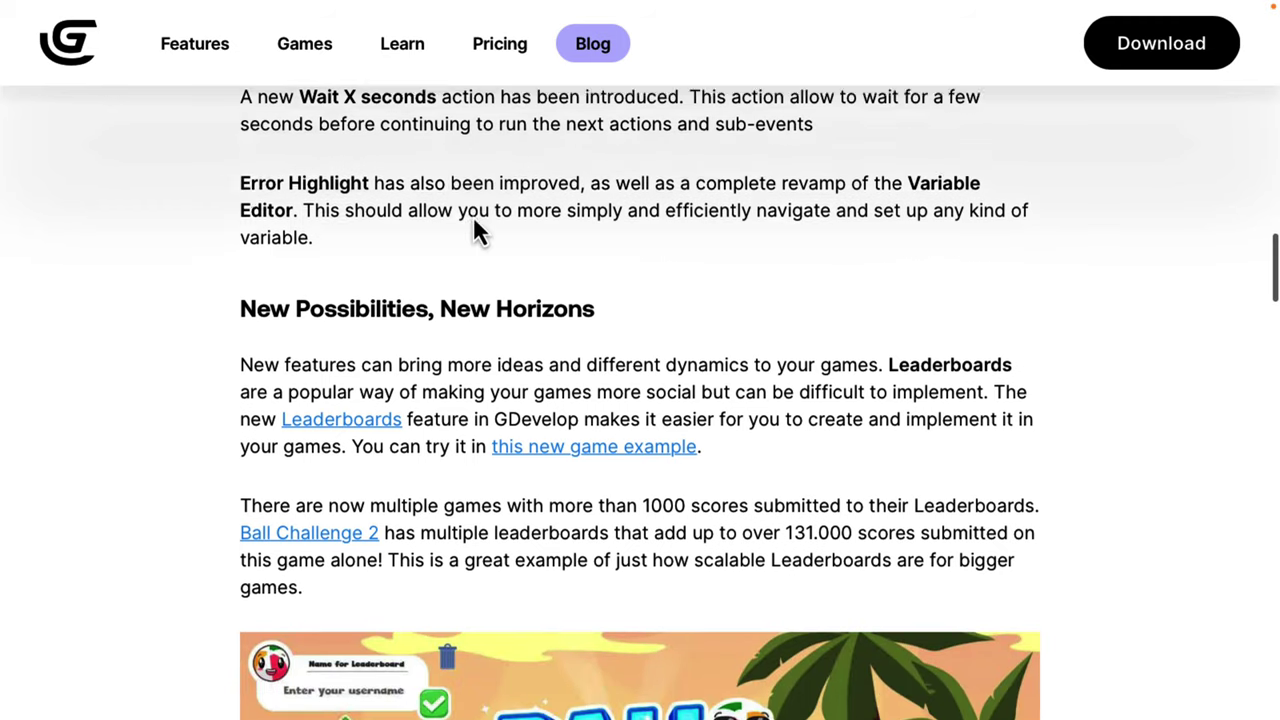
scroll(475, 228, "down", 2)
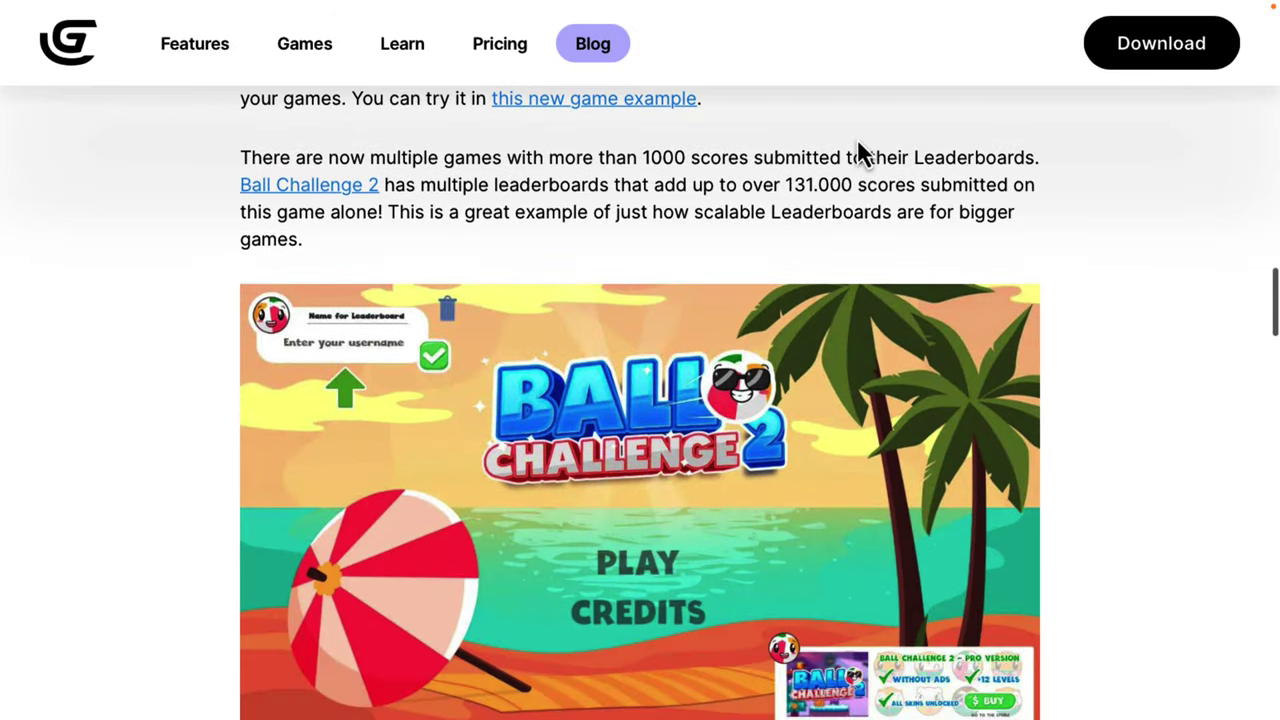
scroll(858, 145, "down", 2)
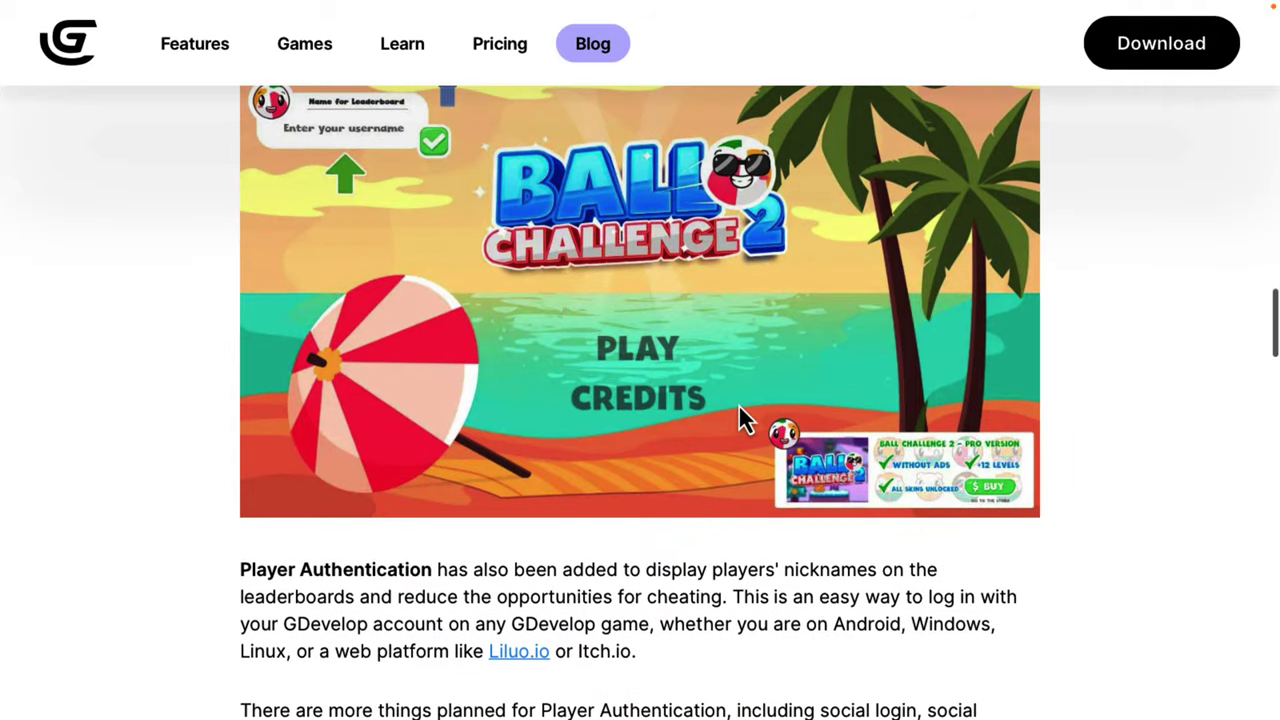
scroll(740, 420, "down", 4)
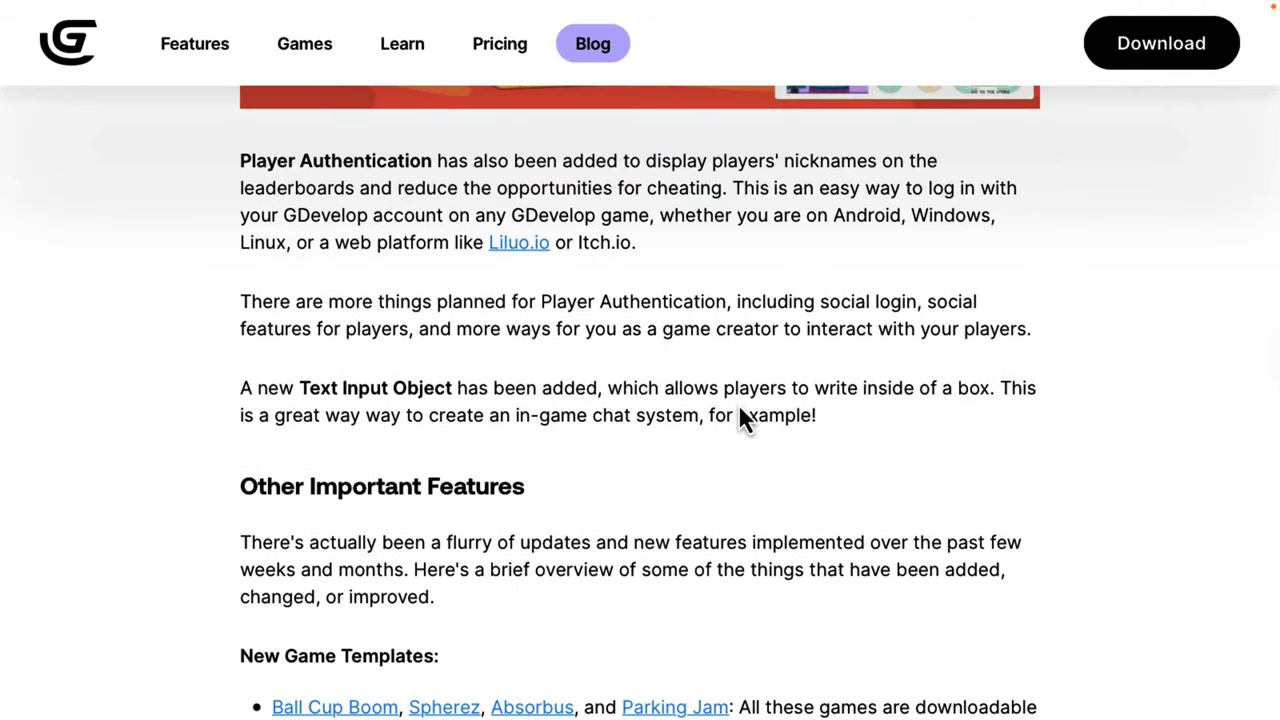
scroll(740, 420, "down", 1)
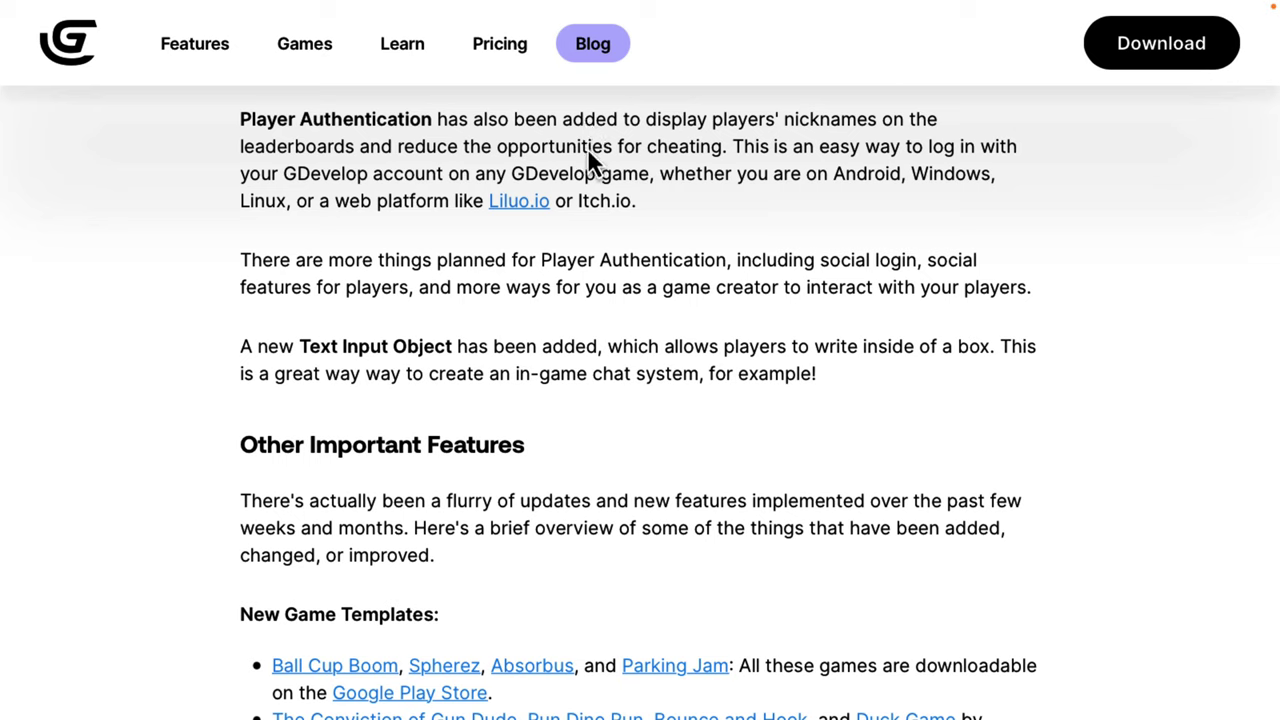
scroll(589, 157, "down", 5)
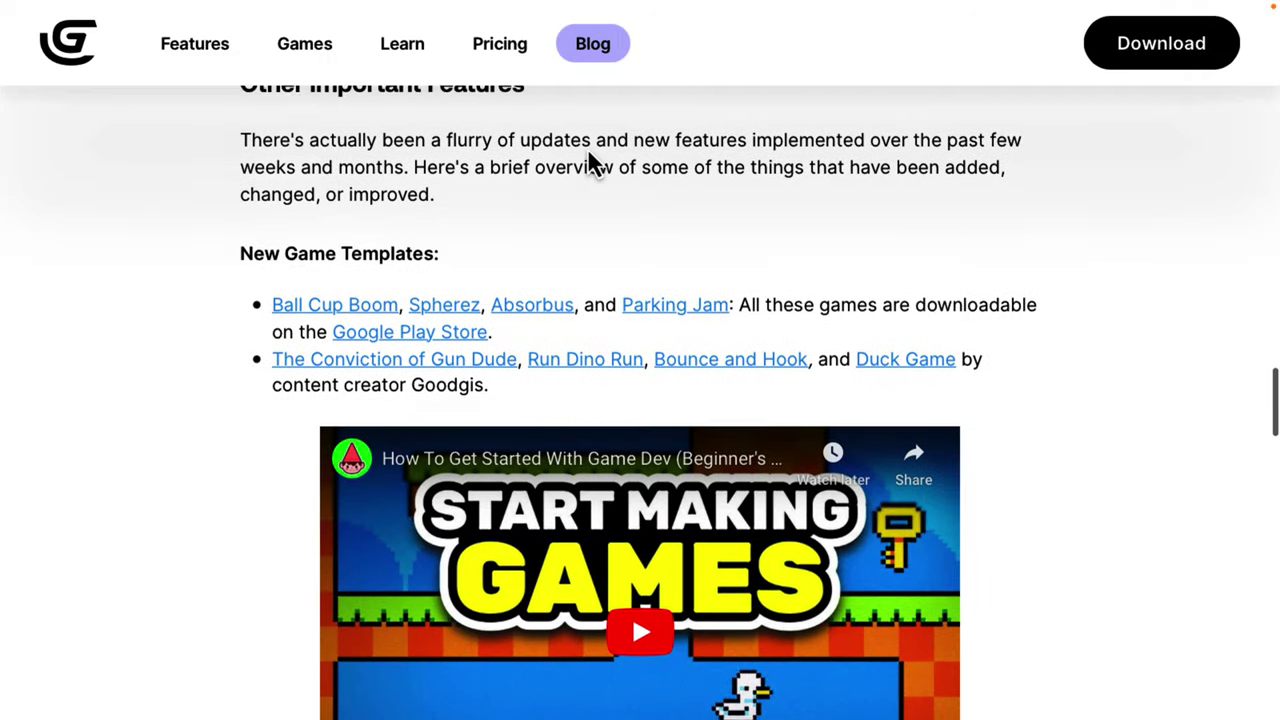
scroll(589, 160, "down", 1)
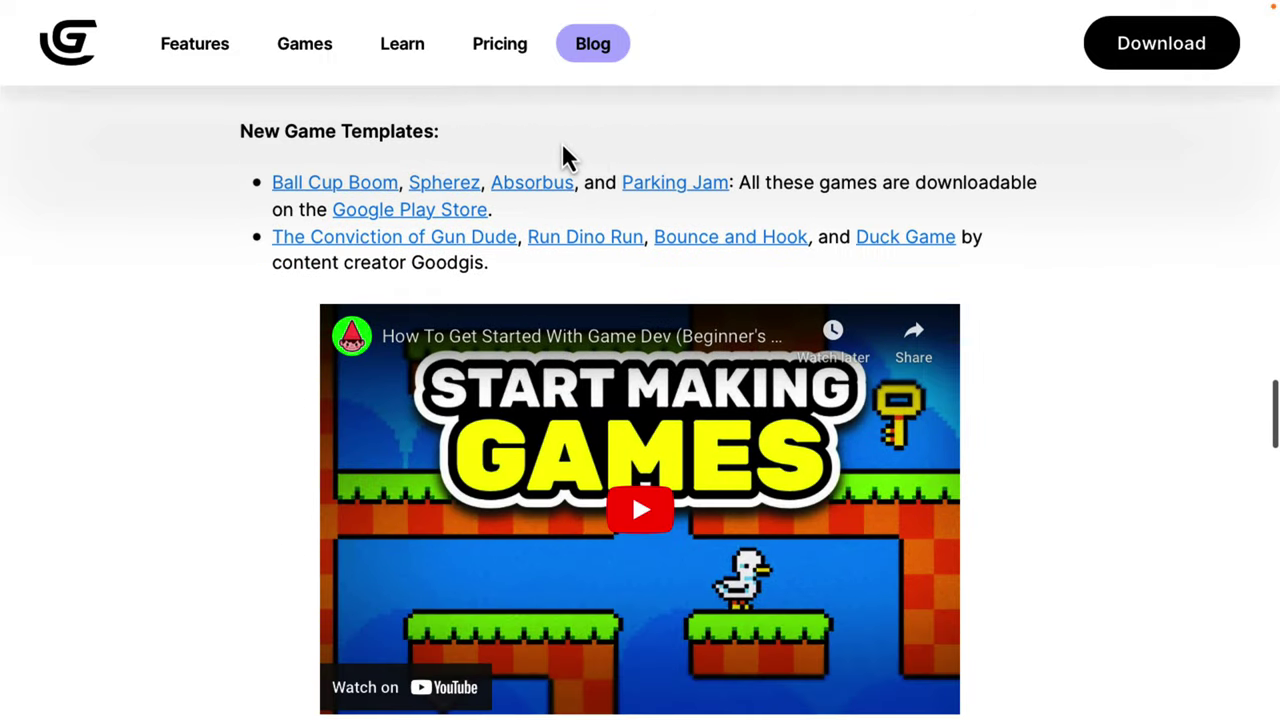
scroll(563, 155, "down", 6)
- Scroll to the end of the 5.1 post and follow its 'download GDevelop' link
scroll(563, 155, "up", 1)
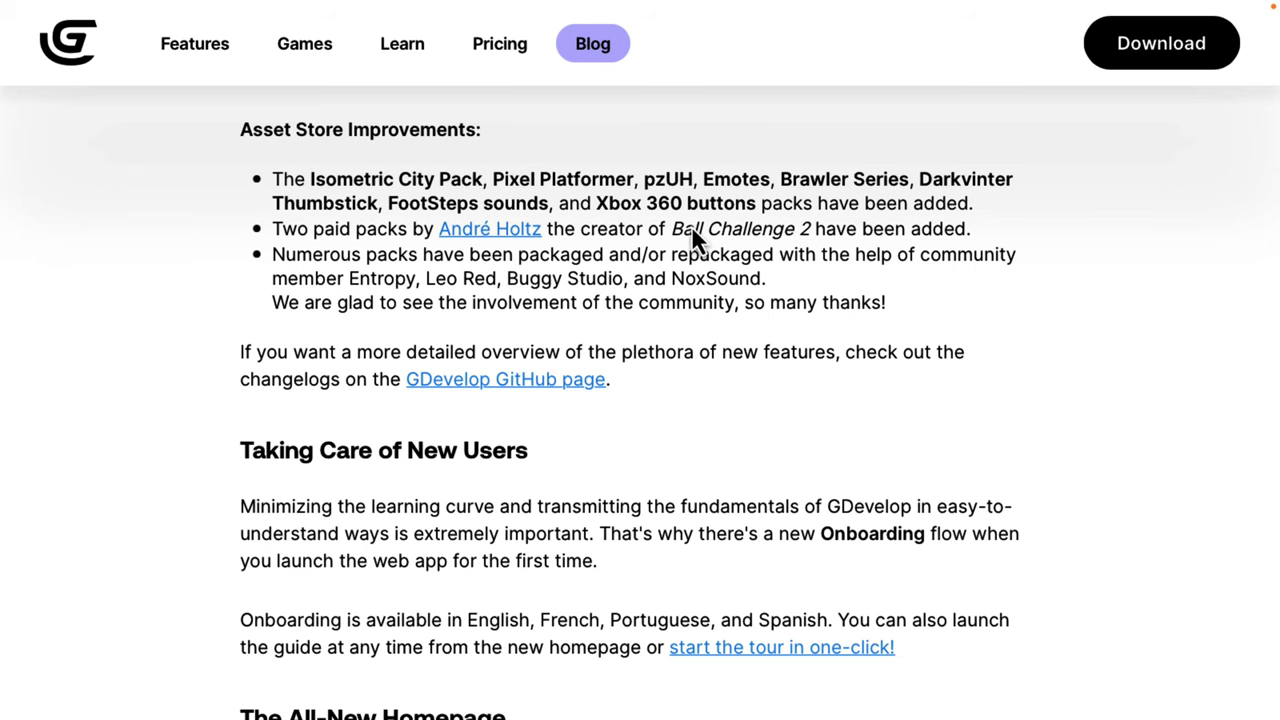
scroll(692, 232, "down", 3)
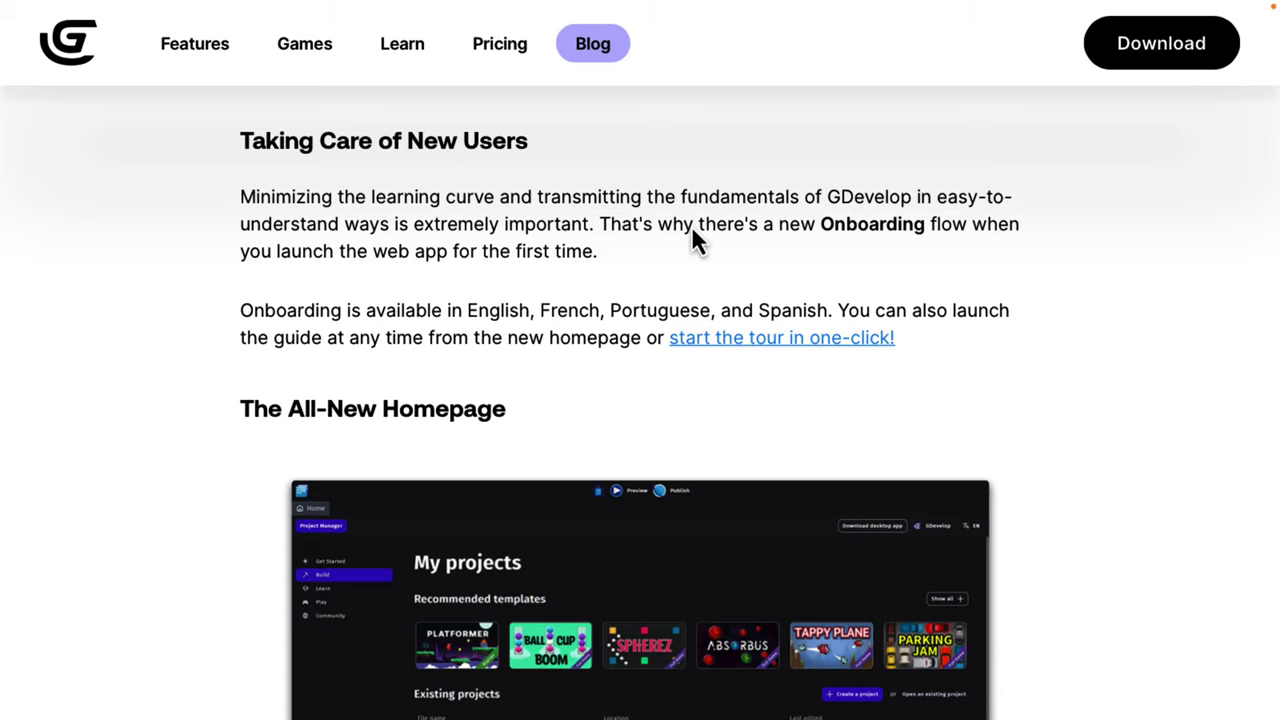
scroll(695, 240, "down", 1)
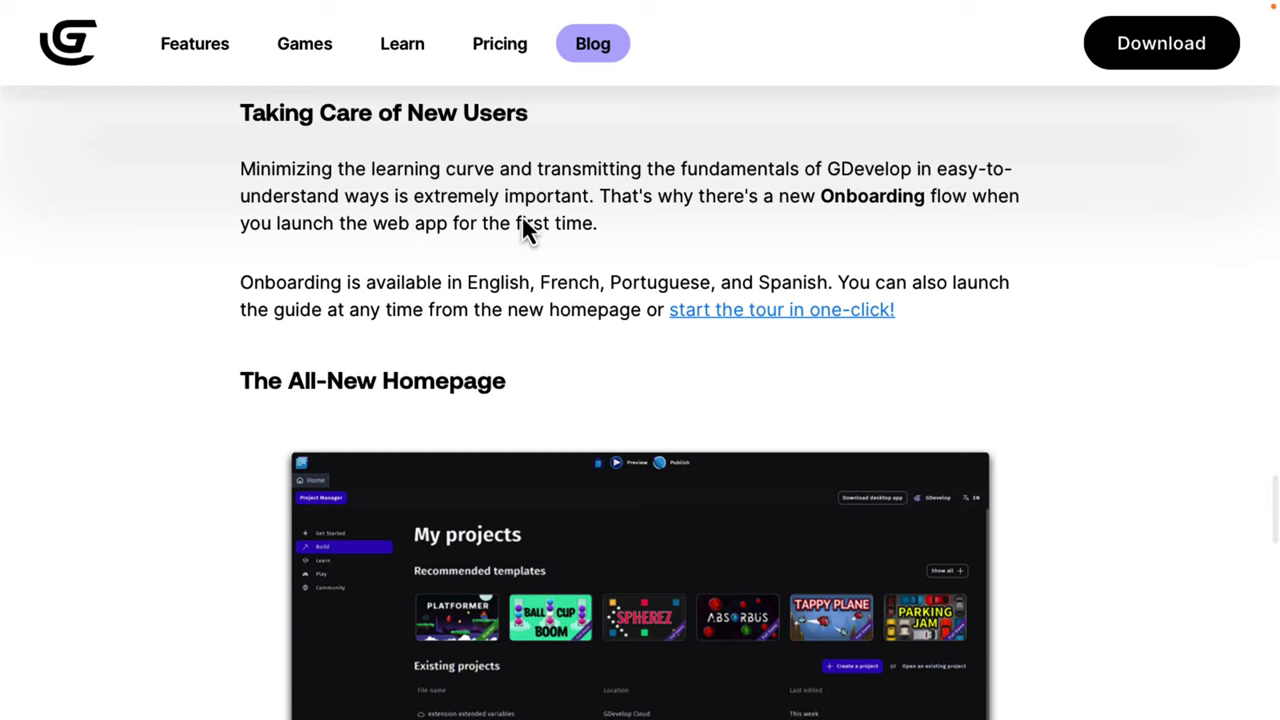
scroll(522, 218, "down", 1)
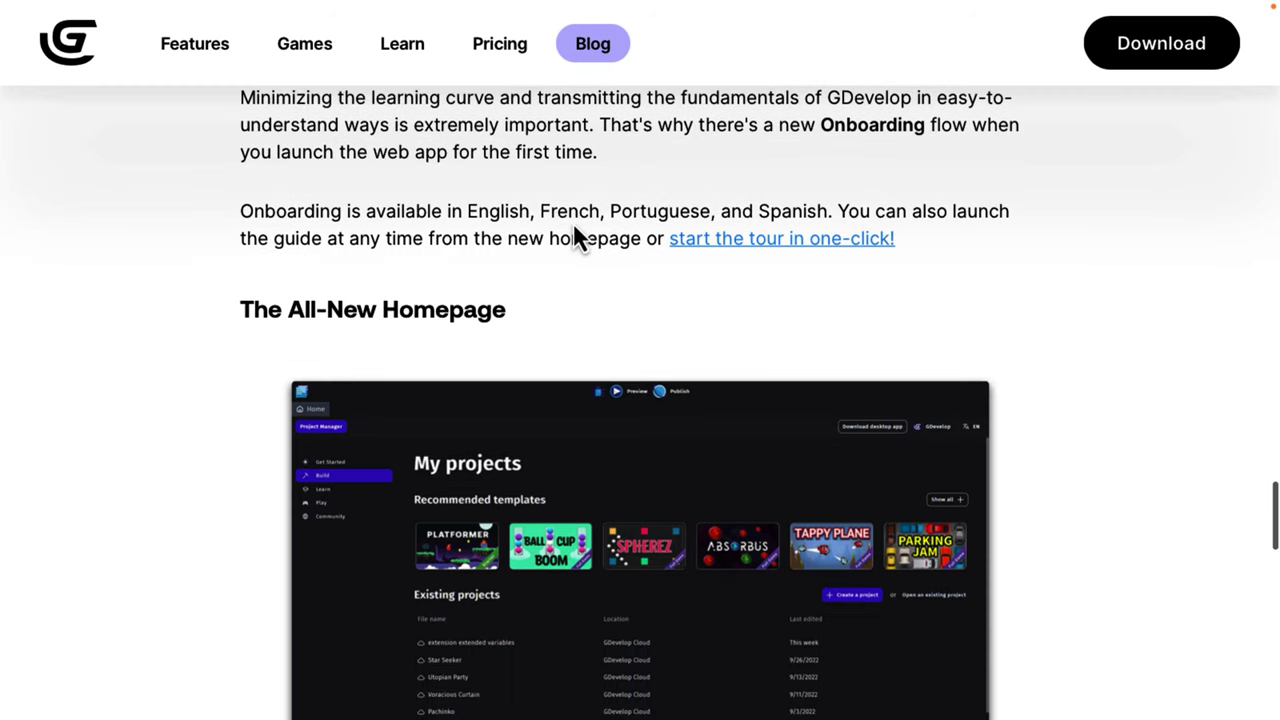
scroll(629, 224, "down", 1)
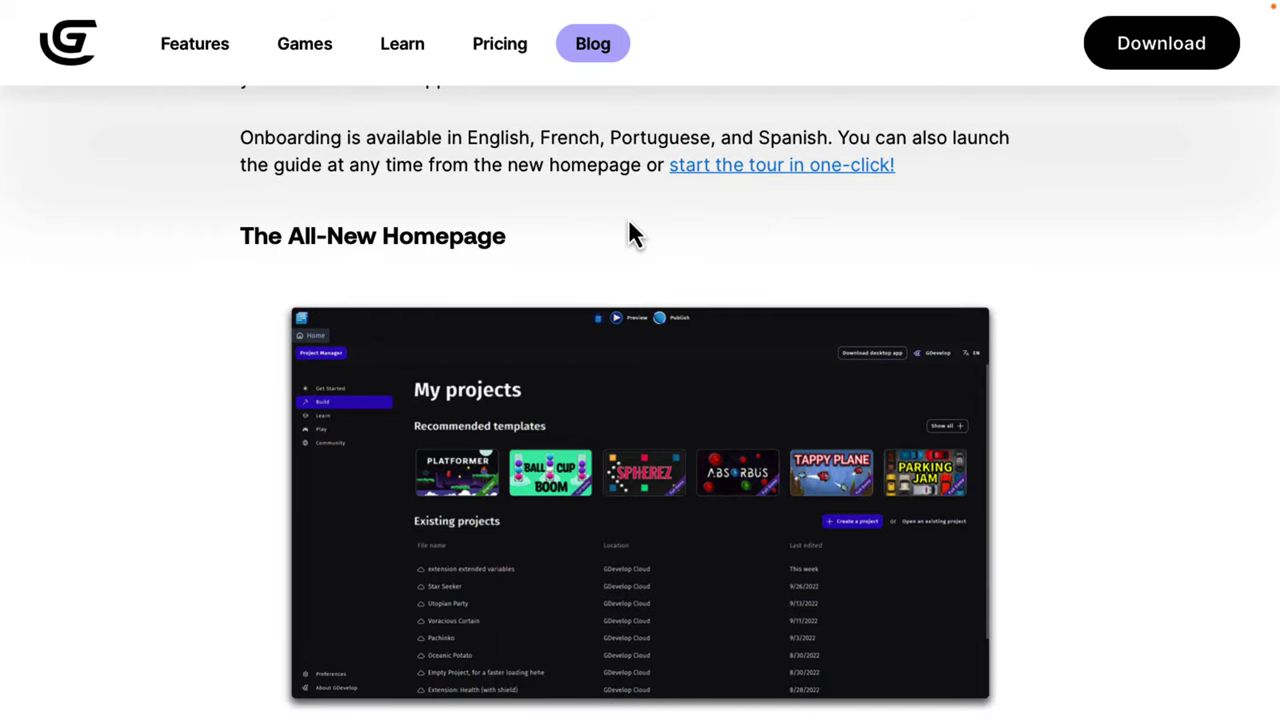
scroll(629, 224, "down", 2)
scroll(629, 224, "down", 2)
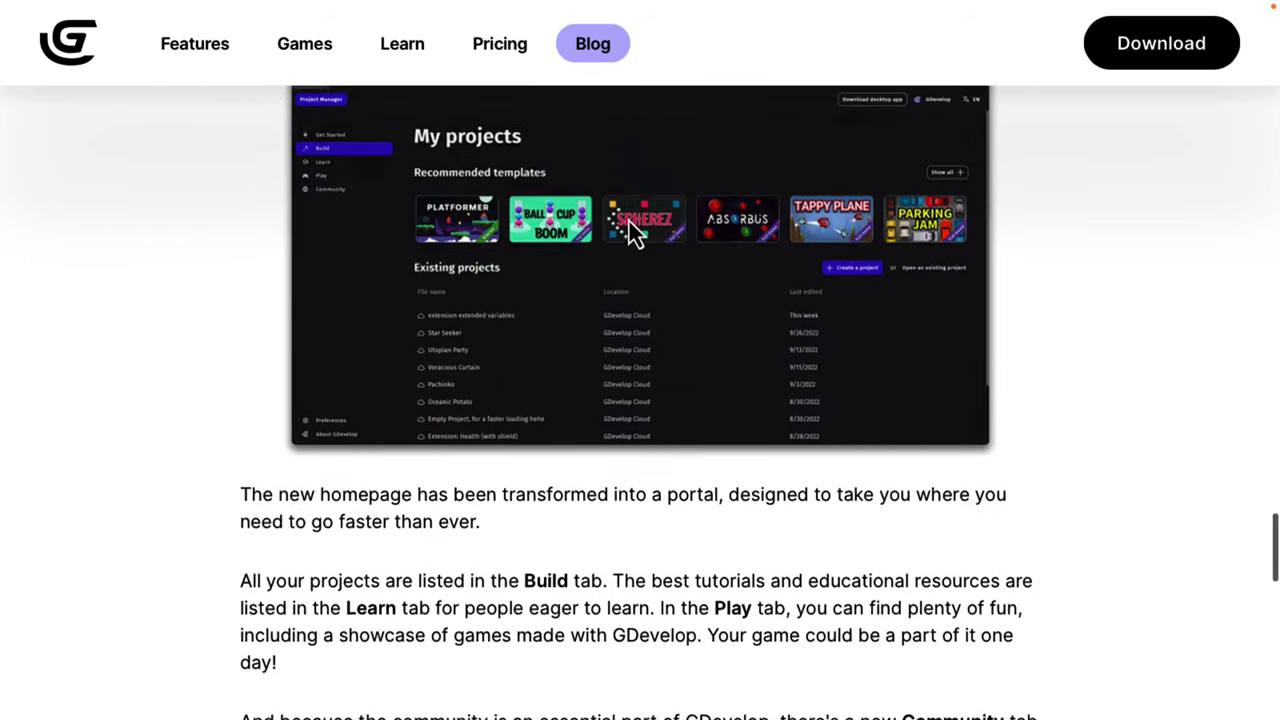
scroll(628, 218, "down", 1)
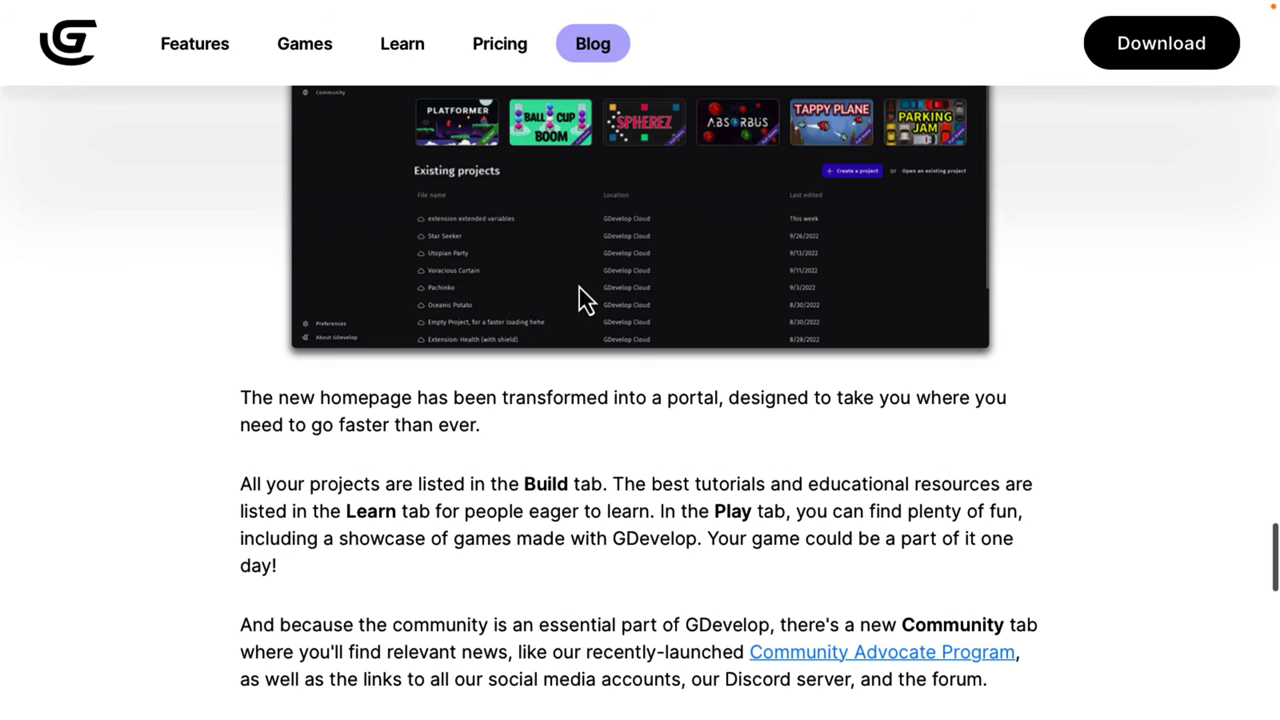
scroll(529, 277, "up", 1)
scroll(752, 251, "down", 3)
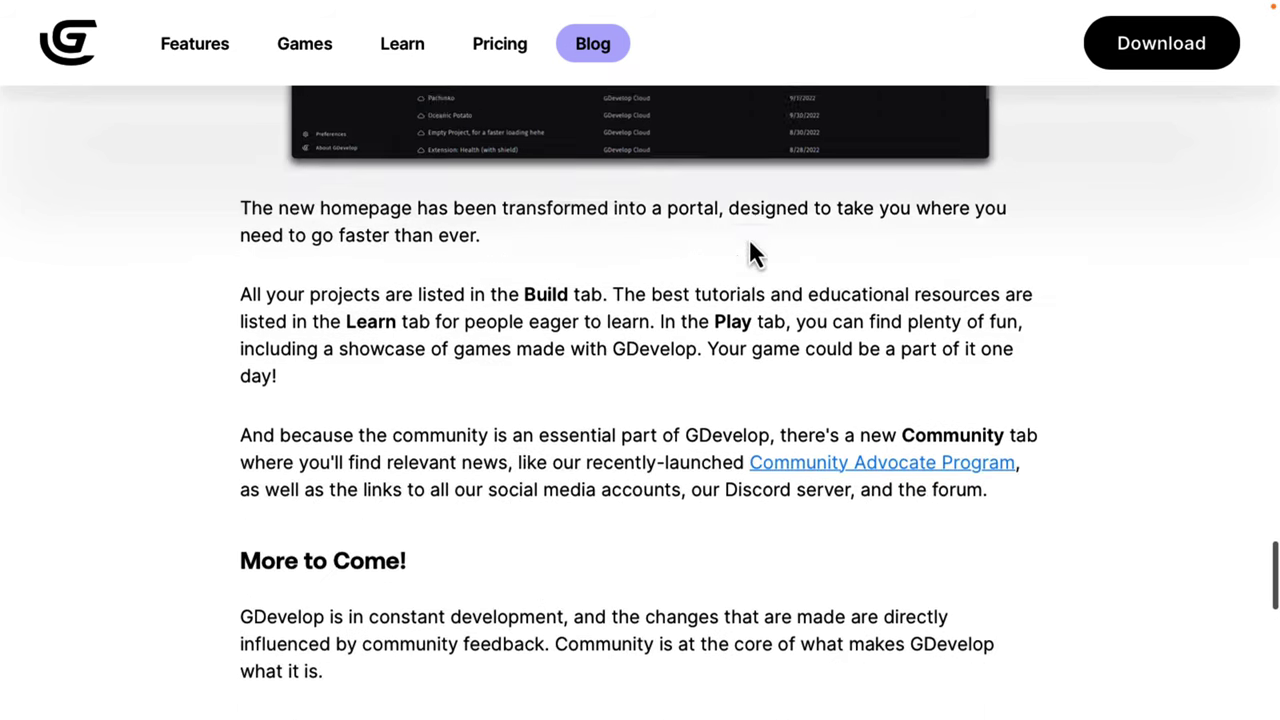
scroll(750, 244, "down", 2)
scroll(750, 244, "down", 1)
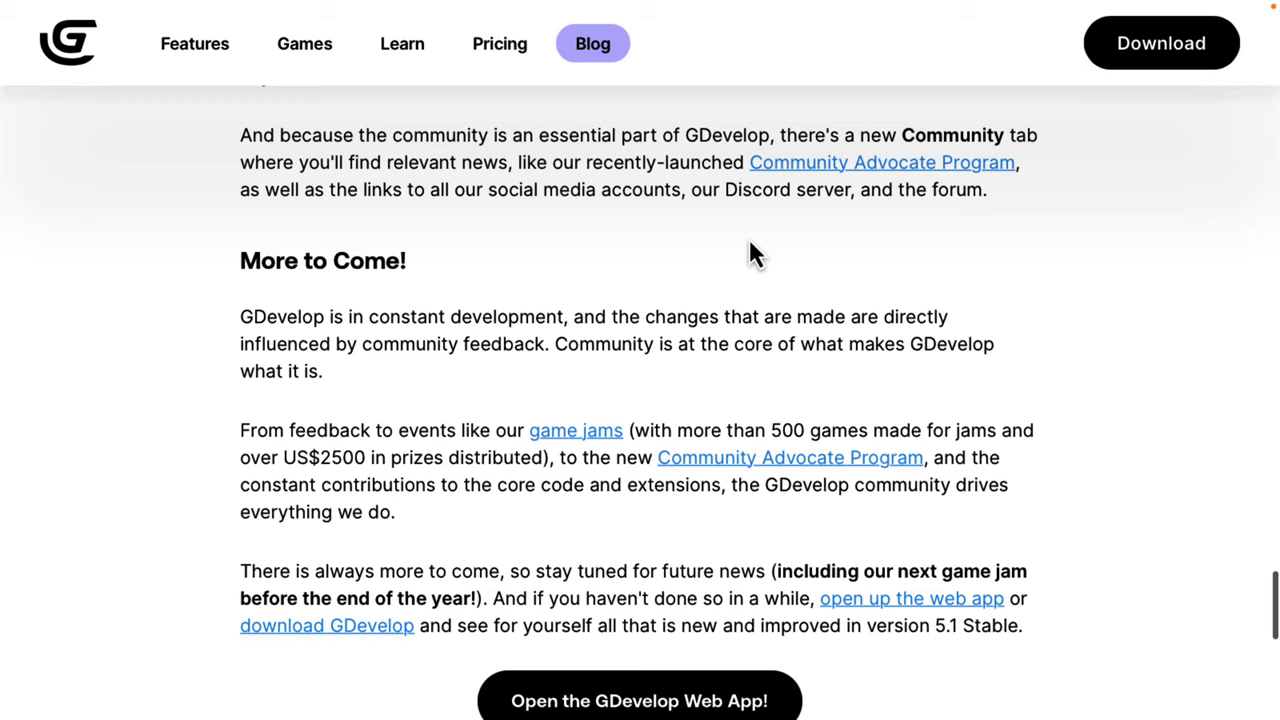
scroll(752, 252, "down", 1)
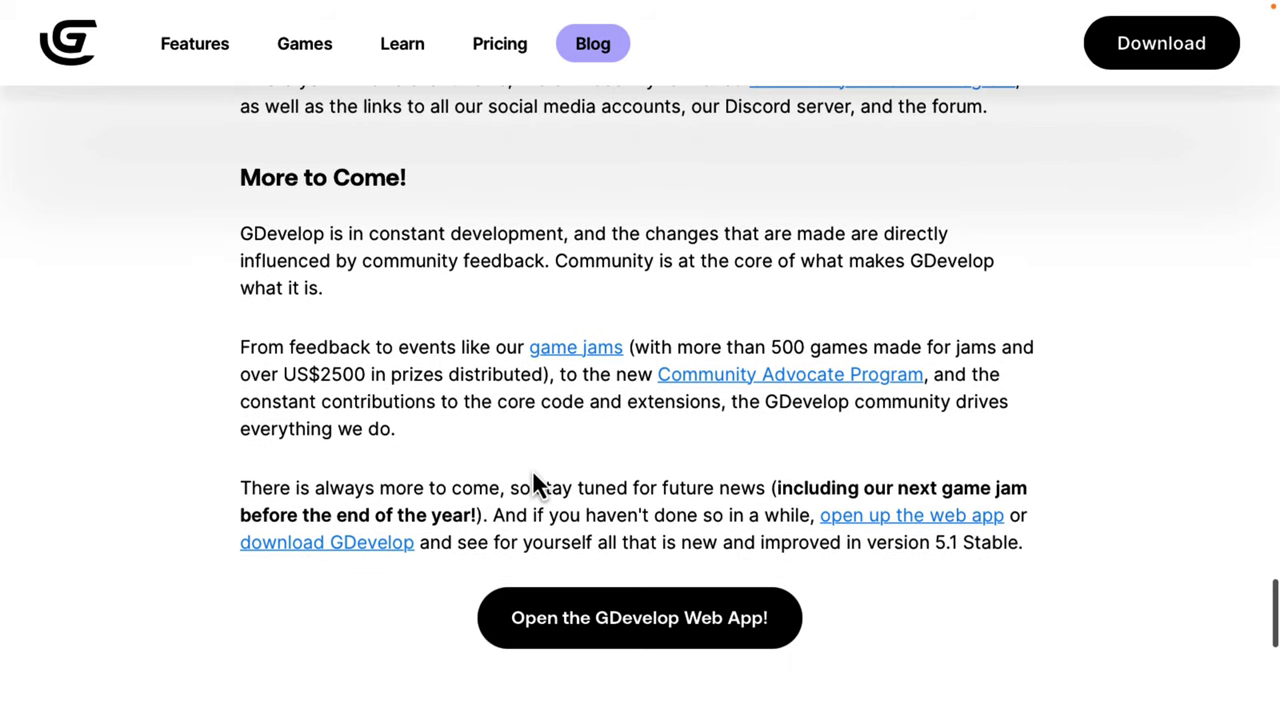
scroll(533, 482, "up", 1)
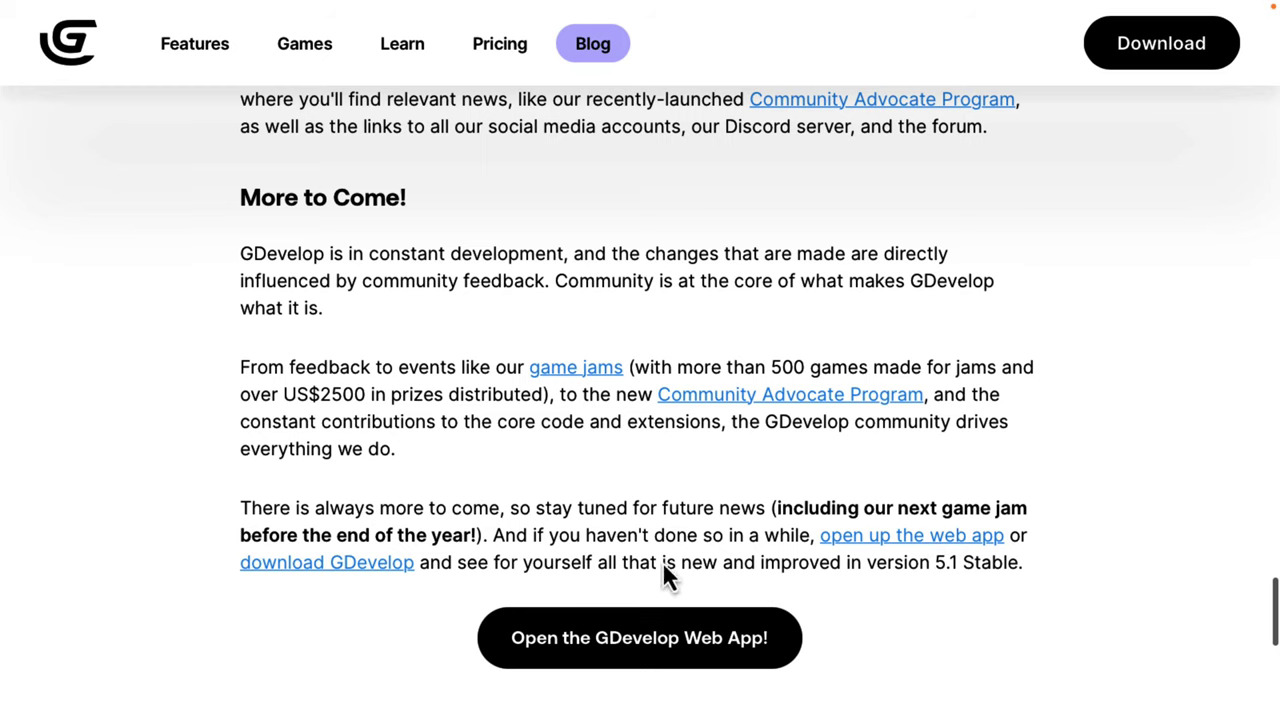
left_click(338, 565)
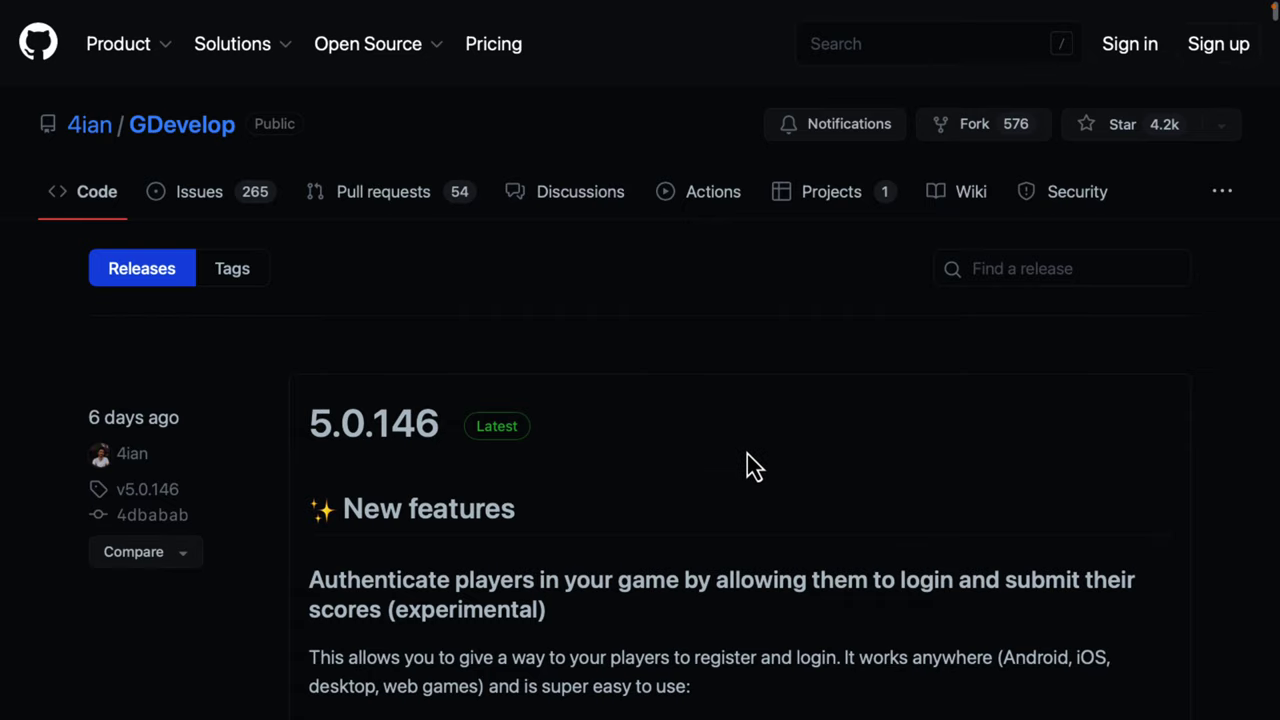
scroll(749, 460, "down", 2)
scroll(747, 454, "down", 1)
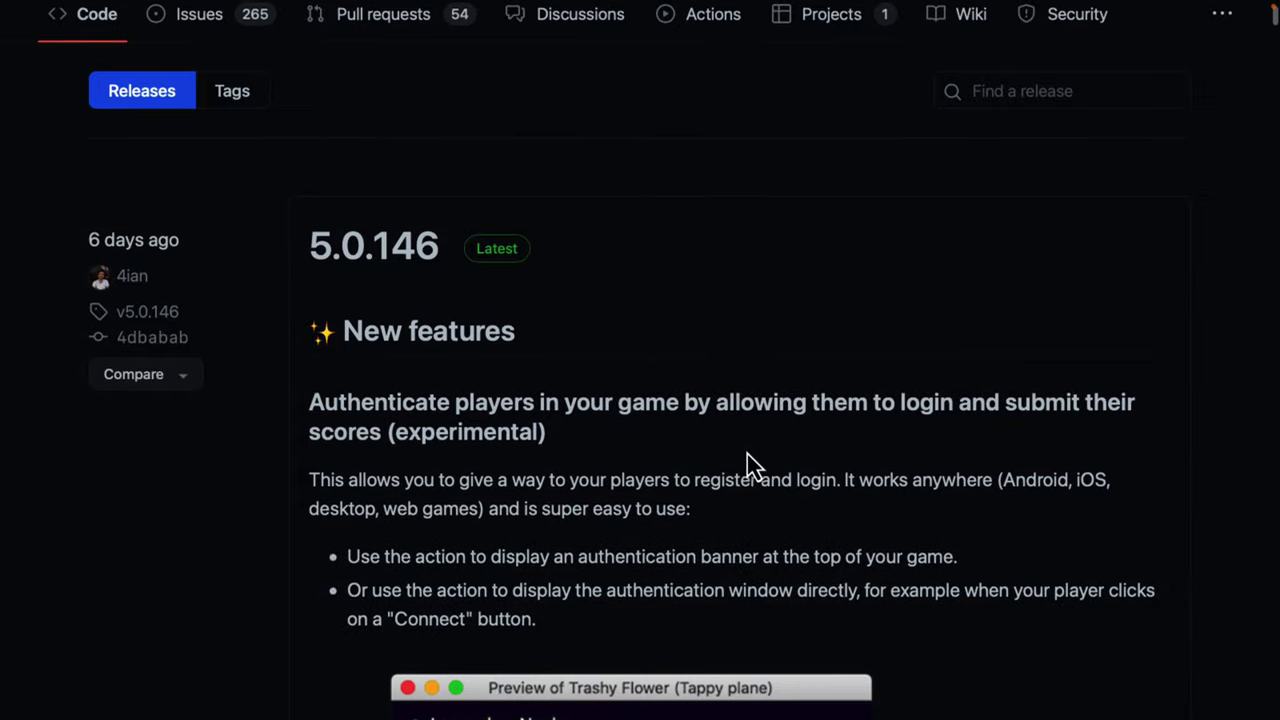
scroll(747, 454, "down", 1)
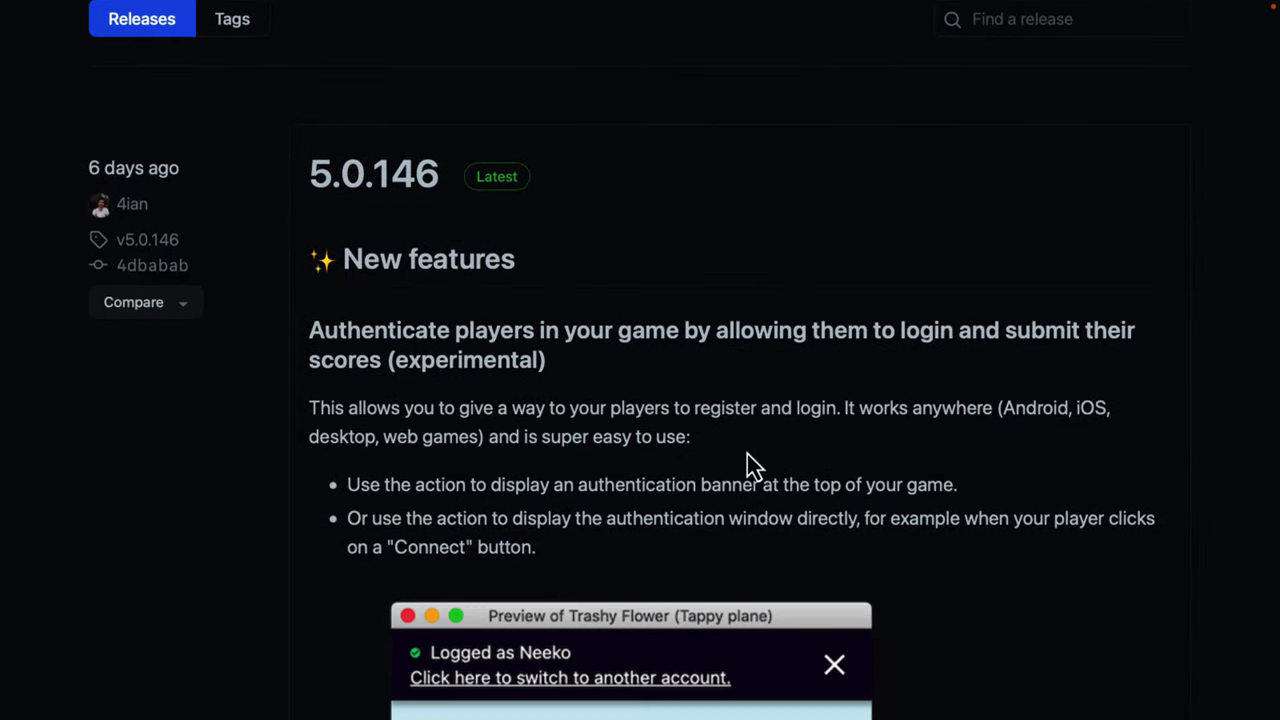
scroll(747, 454, "down", 15)
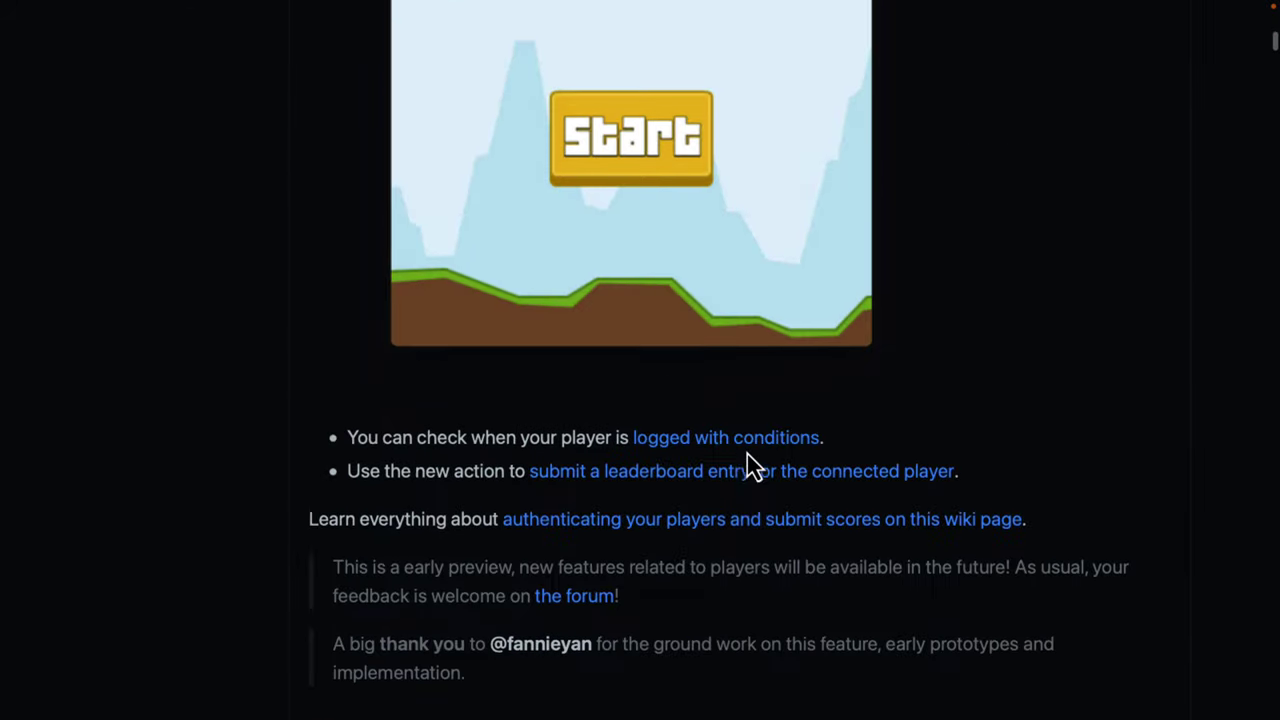
scroll(747, 454, "down", 20)
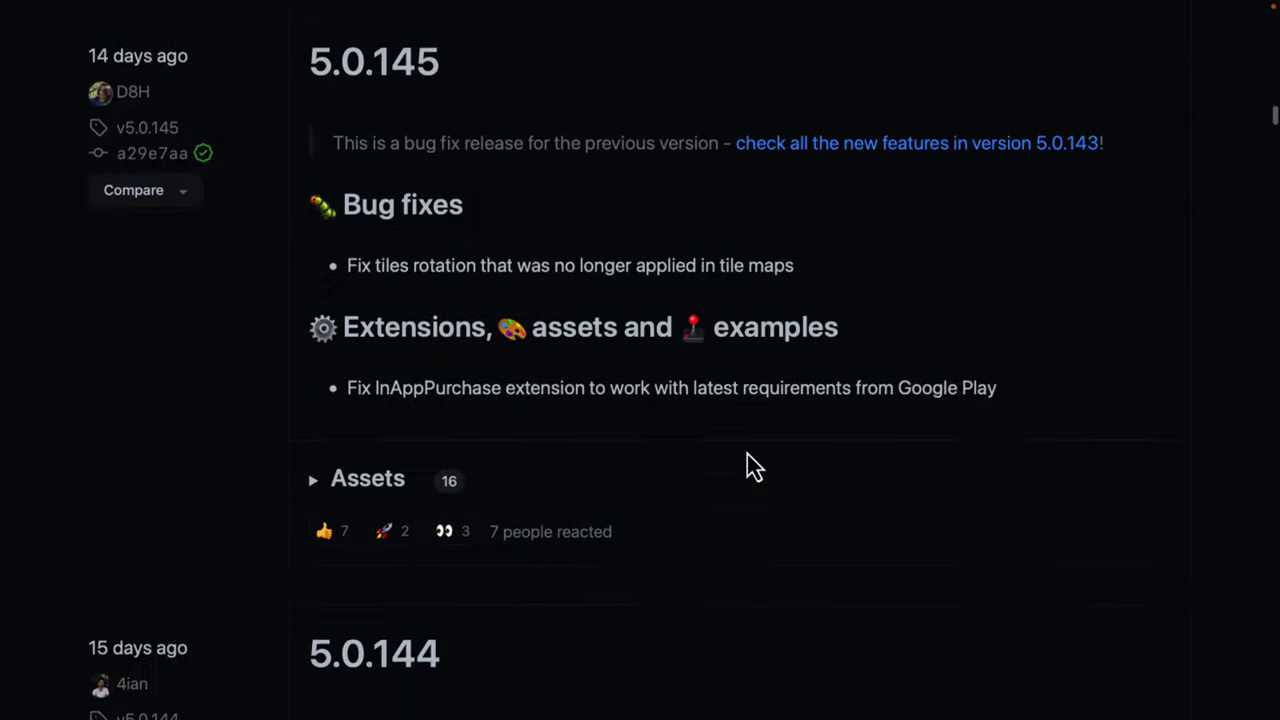
scroll(747, 454, "down", 20)
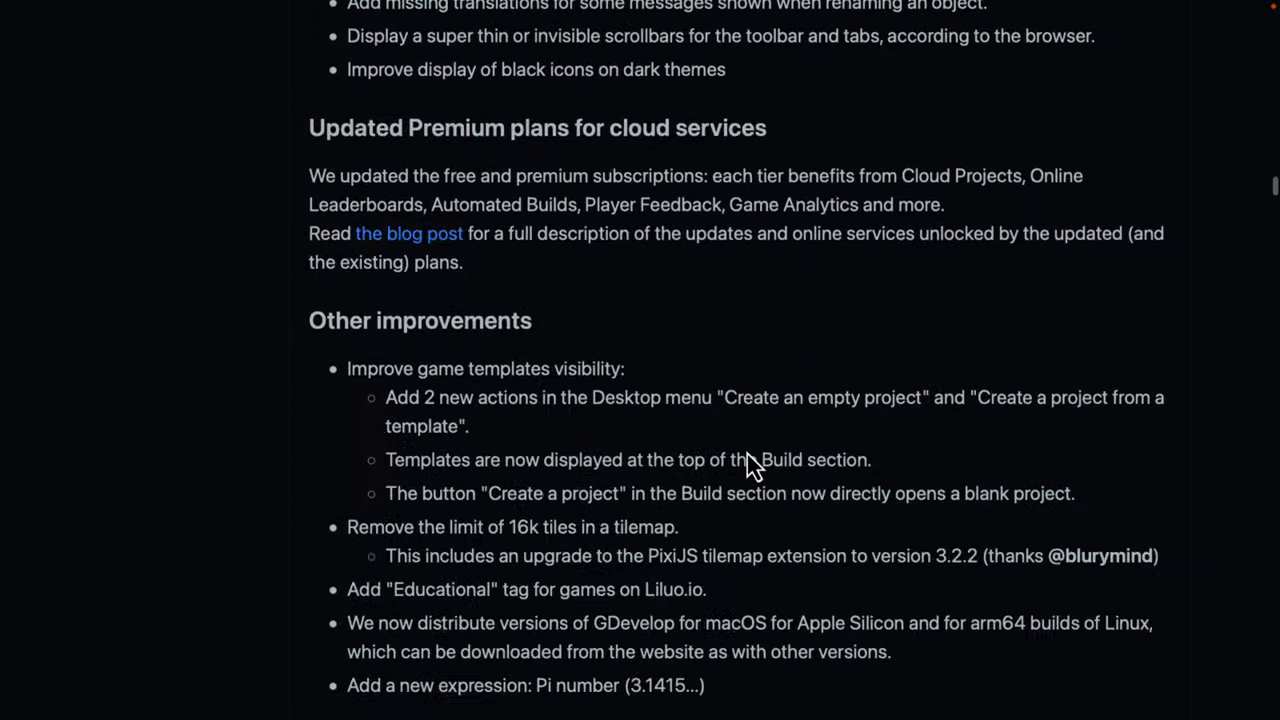
scroll(747, 454, "down", 20)
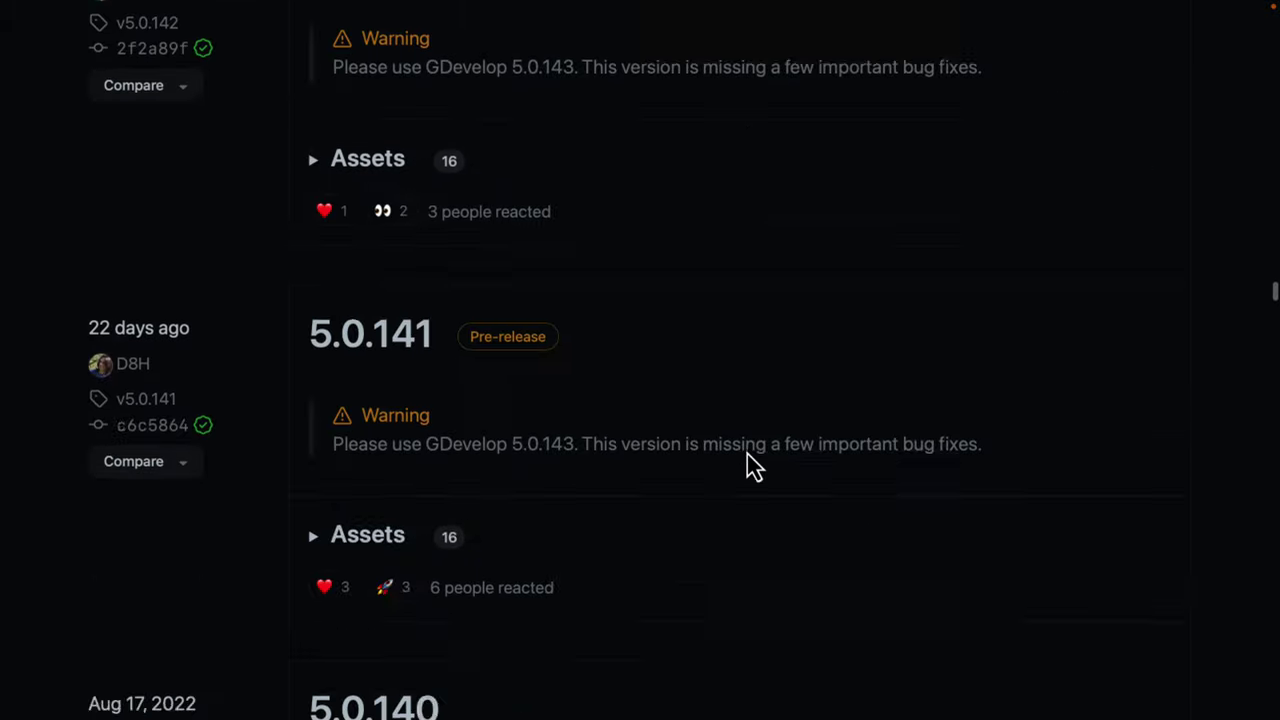
scroll(752, 466, "down", 20)
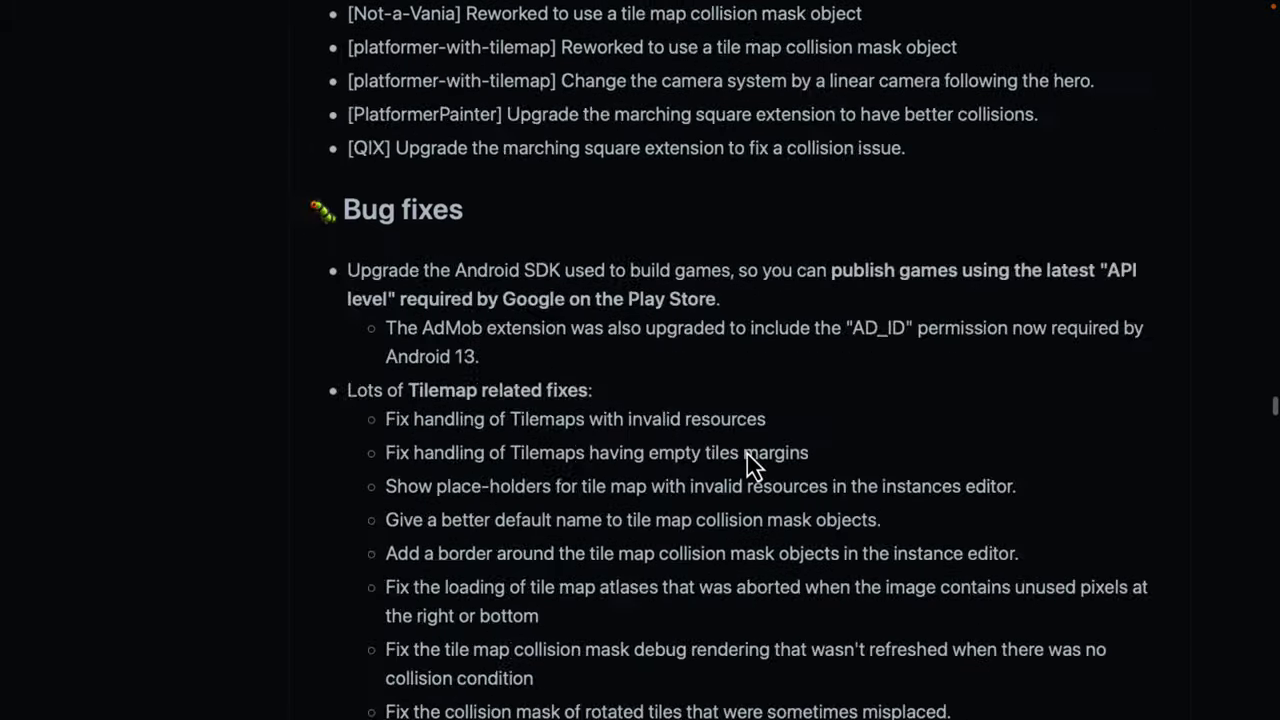
scroll(752, 466, "down", 20)
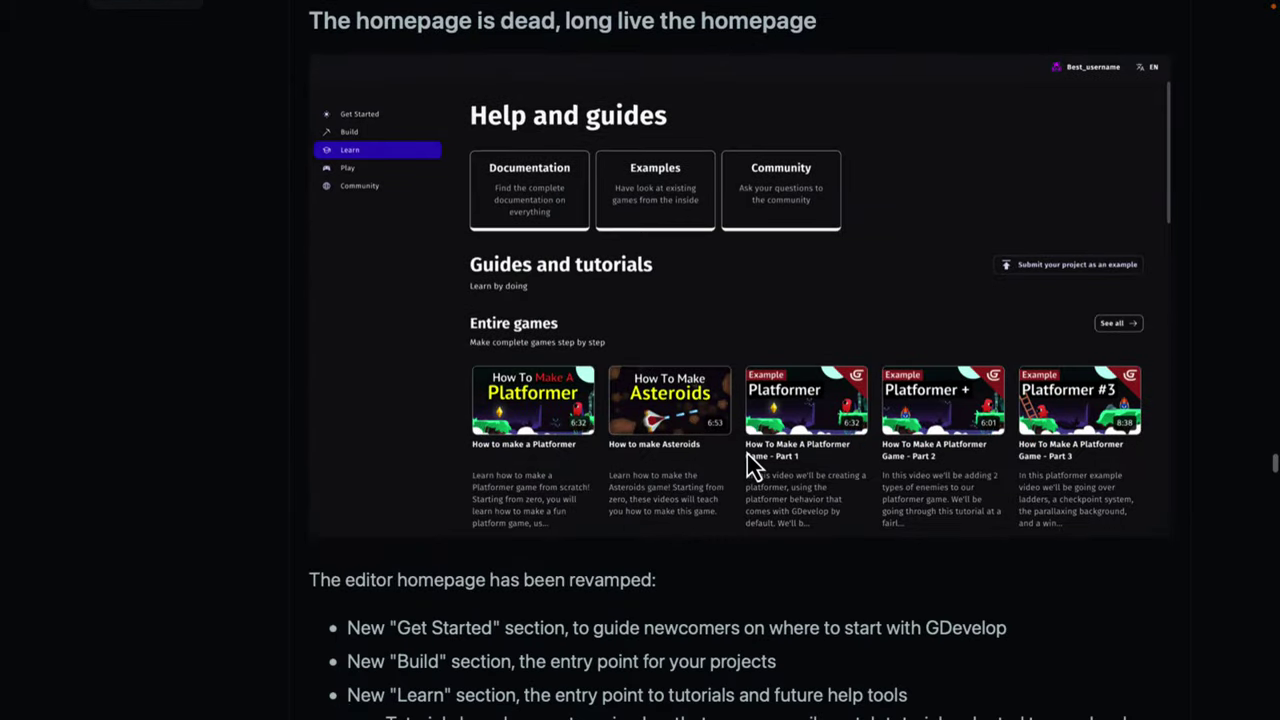
scroll(747, 455, "down", 20)
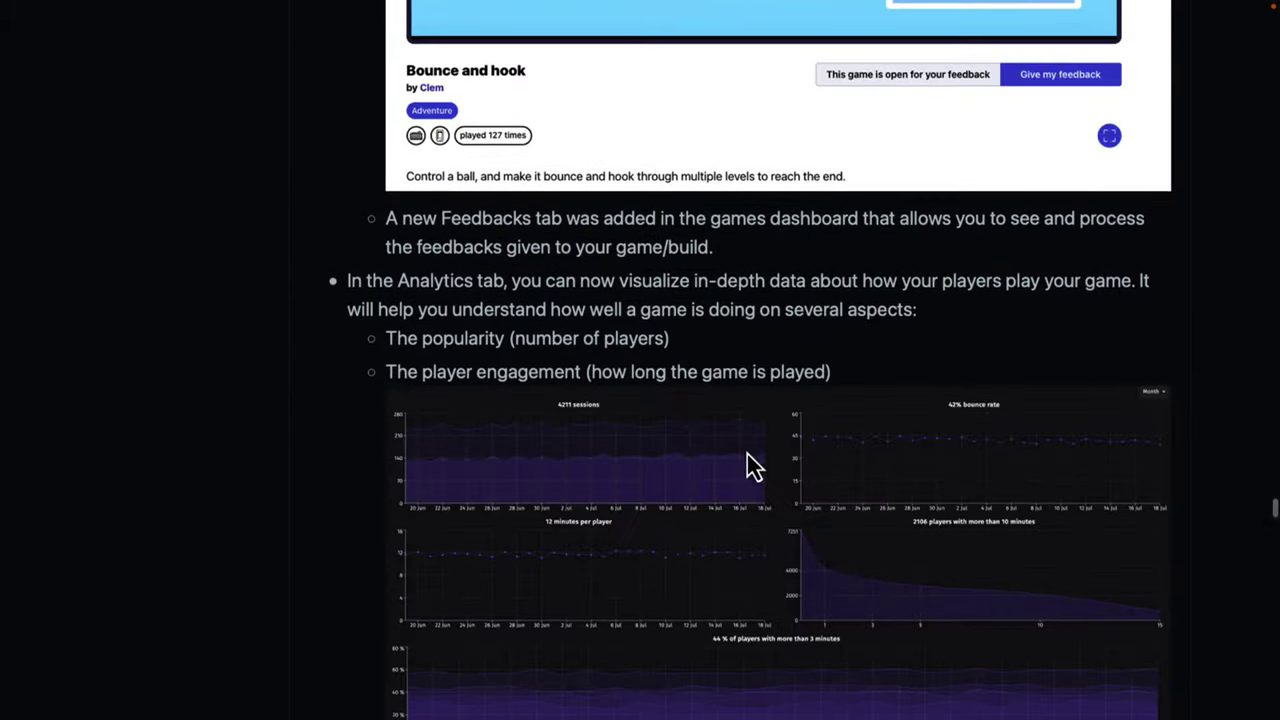
scroll(747, 466, "down", 20)
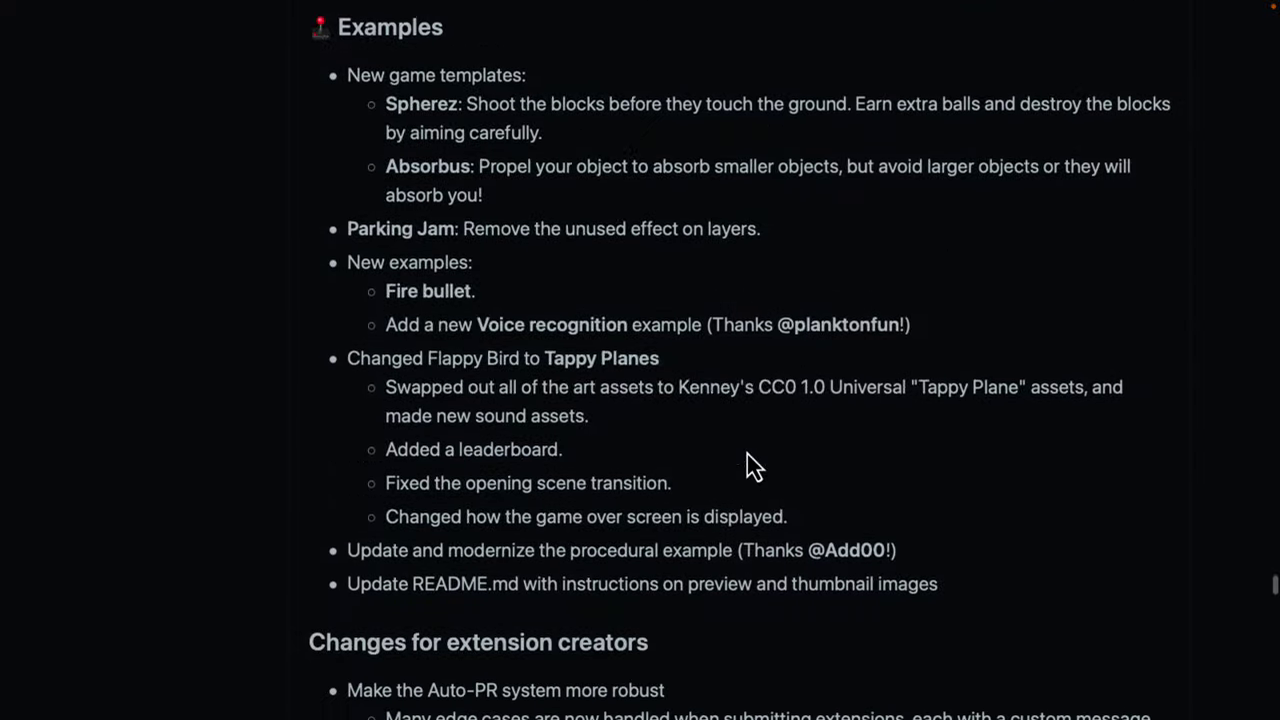
scroll(847, 239, "down", 20)
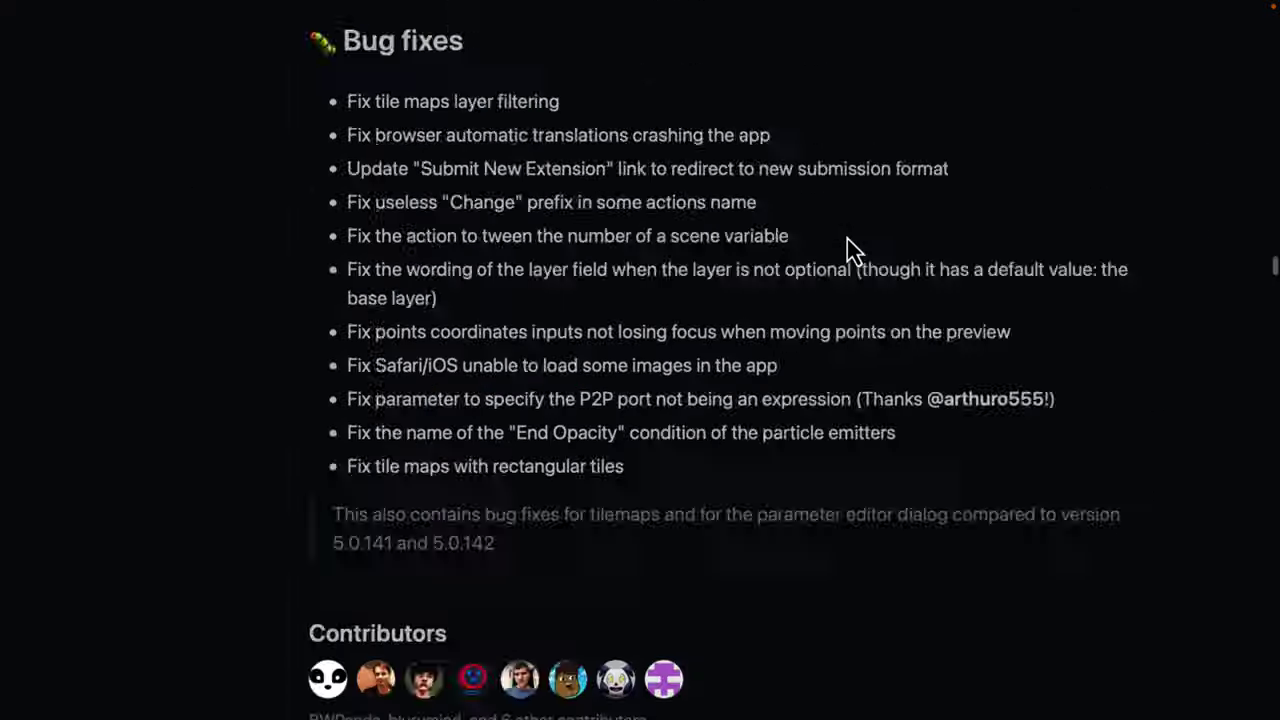
scroll(847, 241, "up", 20)
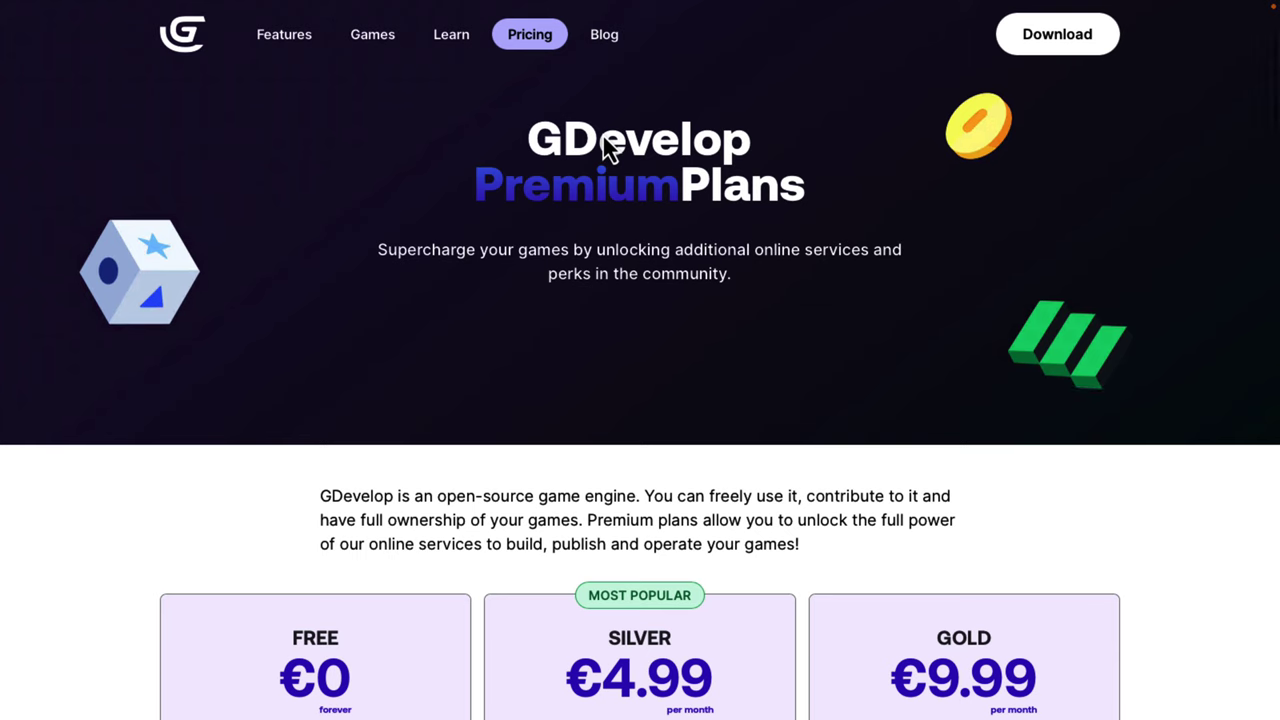
- Scroll the Pricing page through the Free €0, Silver €4.99 and Gold €9.99 plan cards
scroll(610, 145, "down", 2)
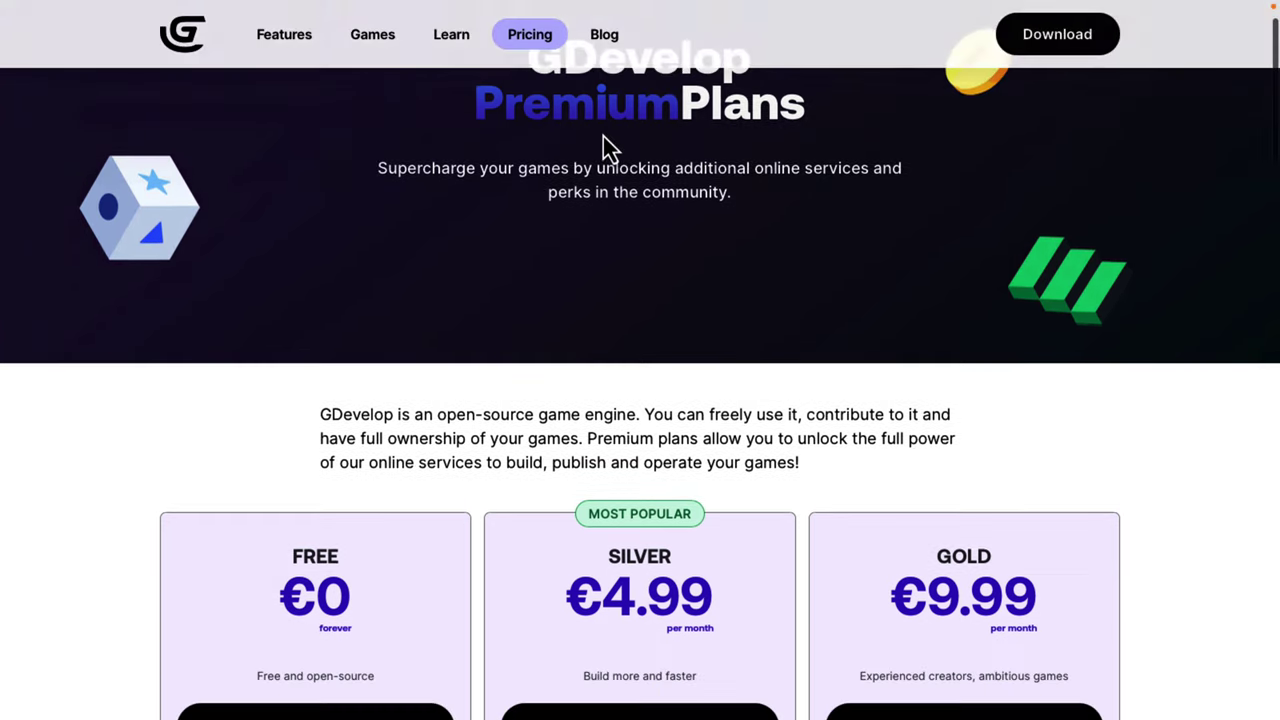
scroll(610, 145, "up", 1)
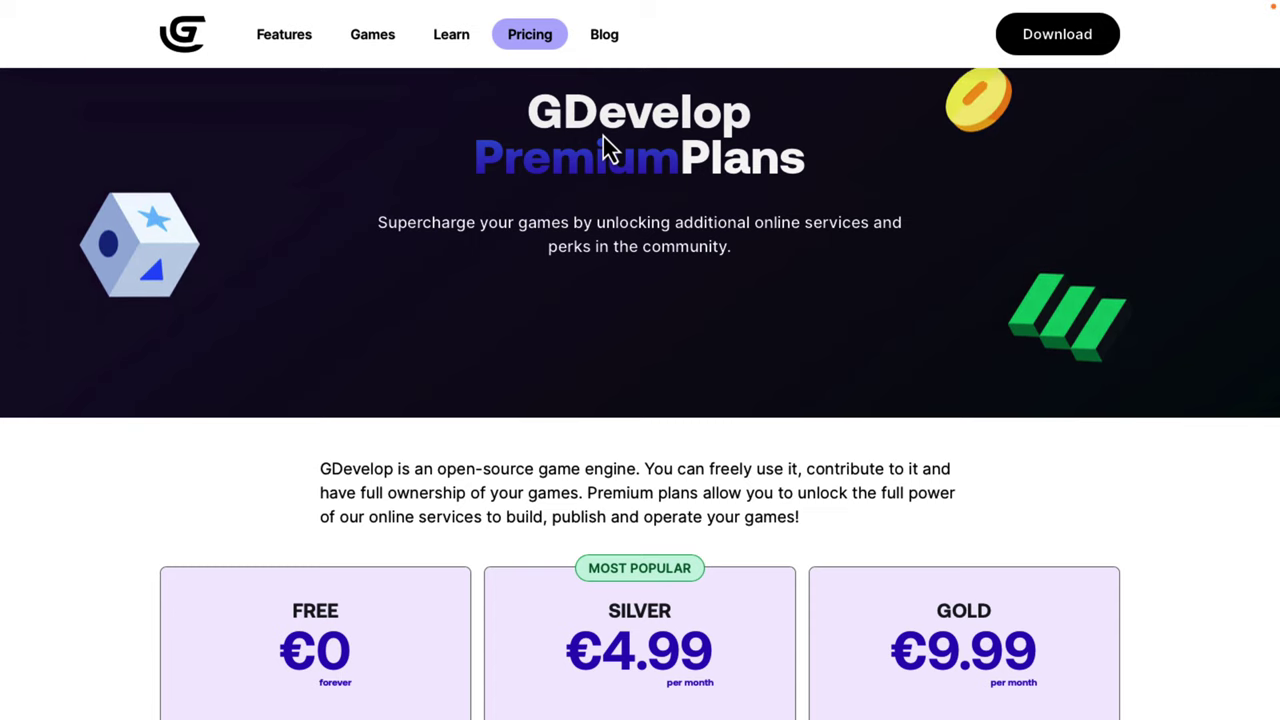
scroll(603, 136, "down", 4)
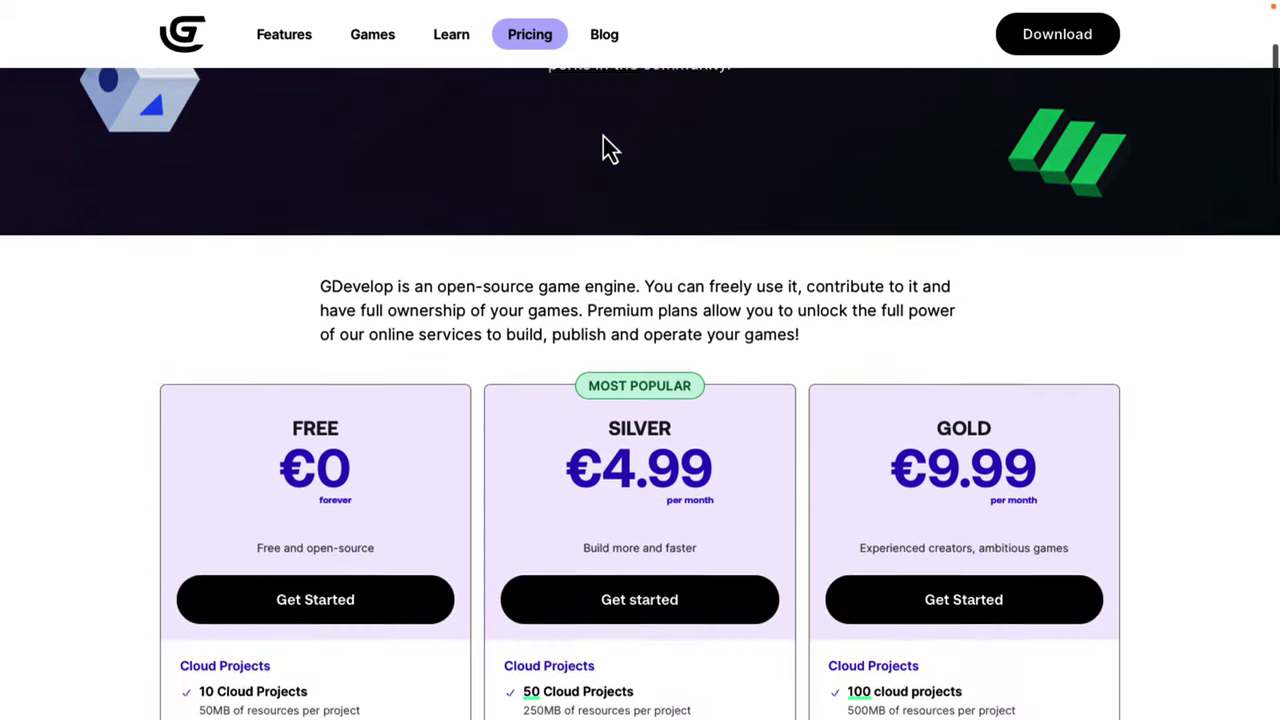
scroll(602, 135, "down", 1)
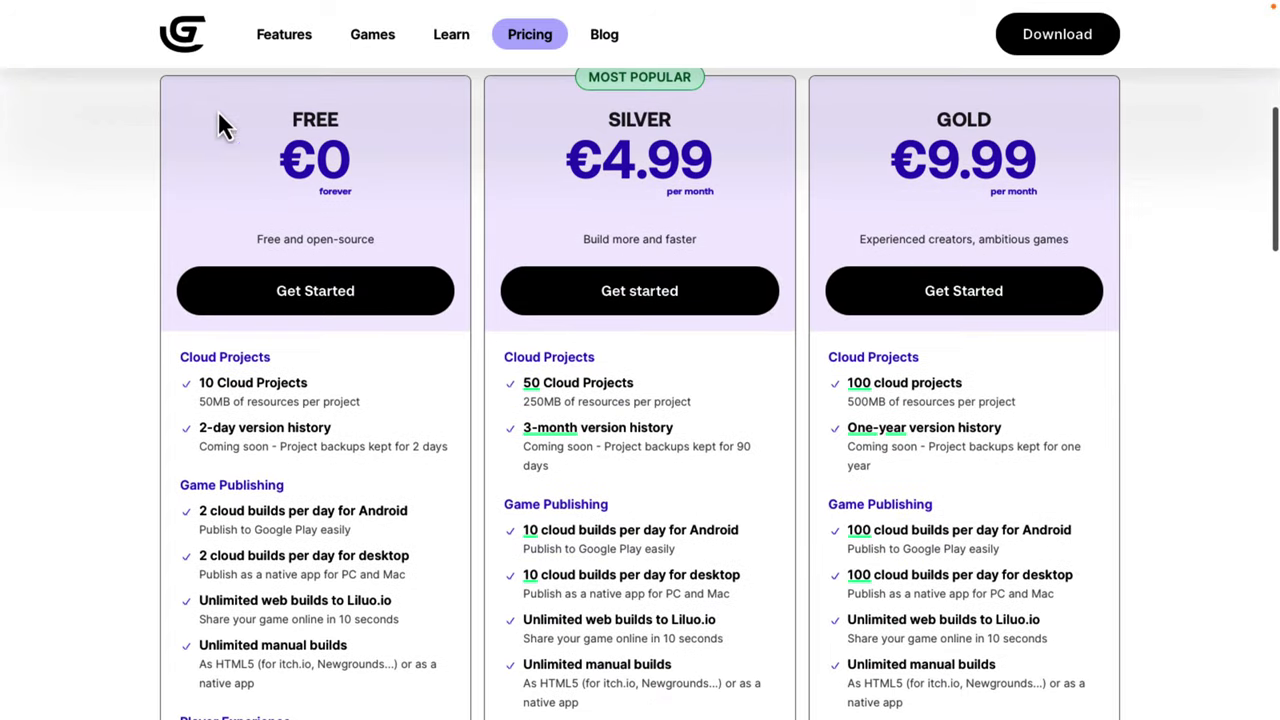
scroll(363, 176, "down", 1)
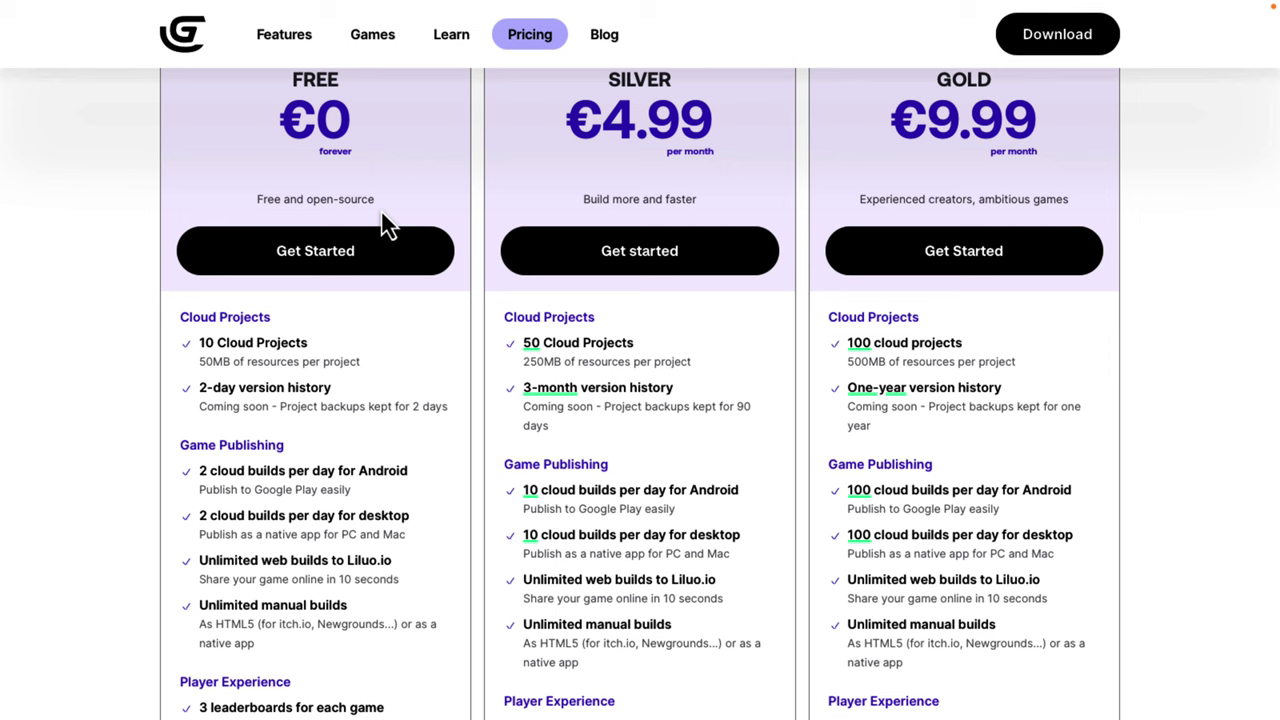
scroll(381, 213, "down", 1)
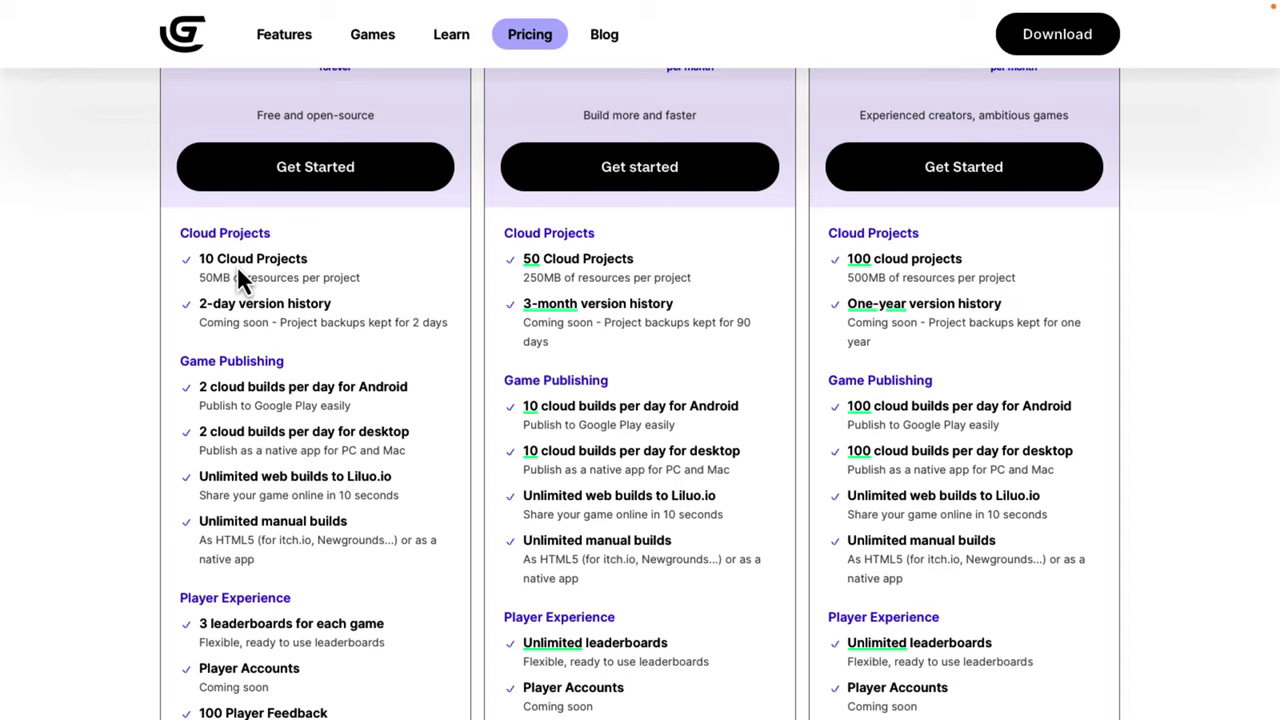
scroll(237, 277, "down", 1)
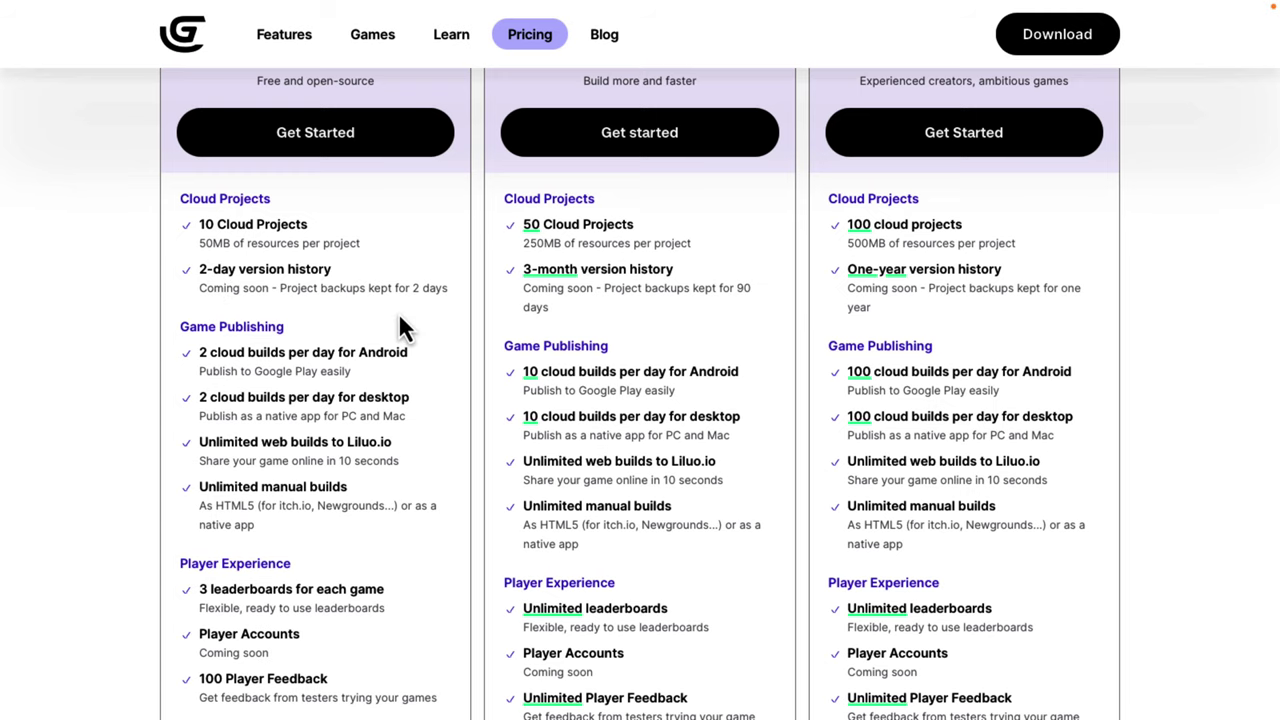
scroll(398, 312, "down", 1)
scroll(268, 284, "down", 2)
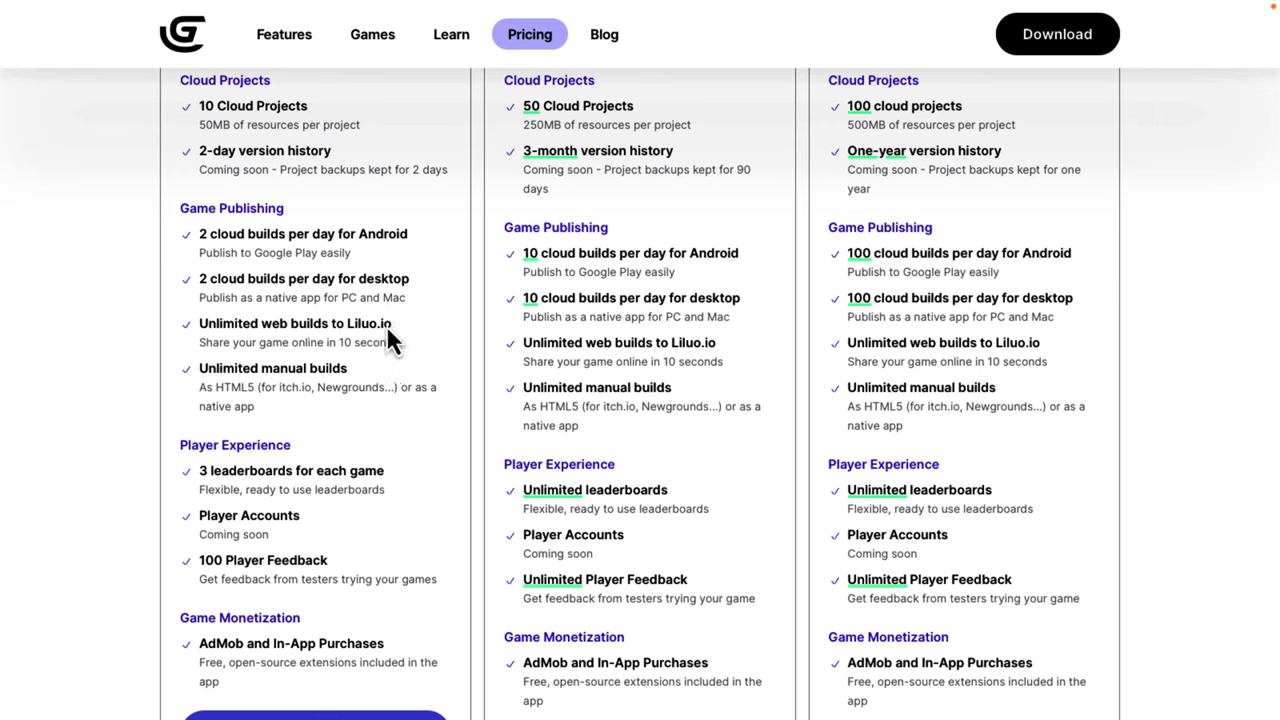
scroll(280, 390, "down", 1)
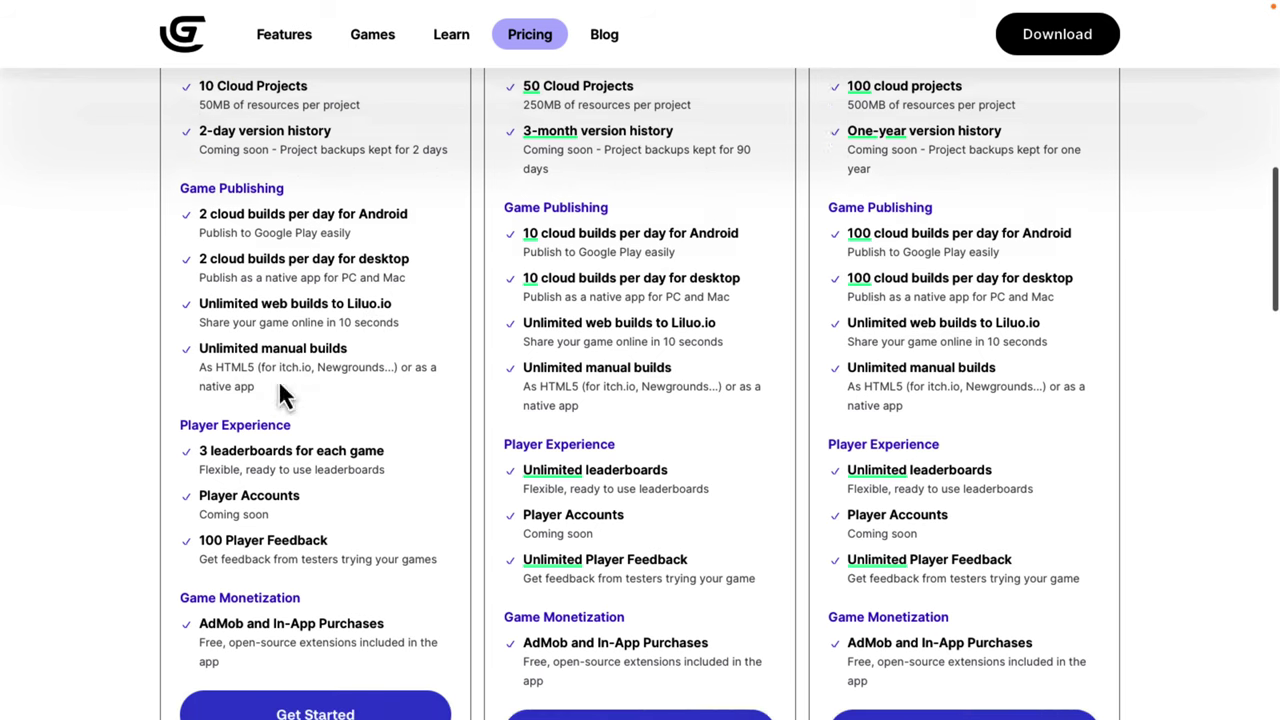
scroll(392, 360, "down", 3)
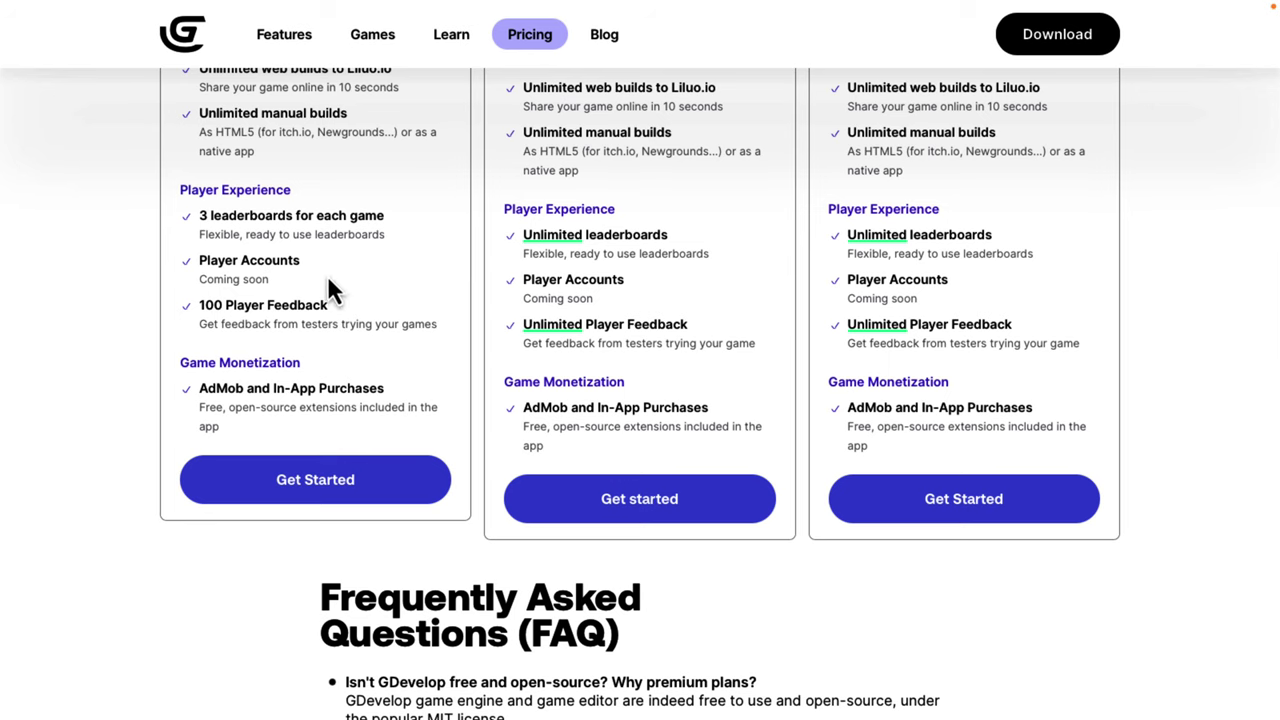
scroll(317, 318, "down", 1)
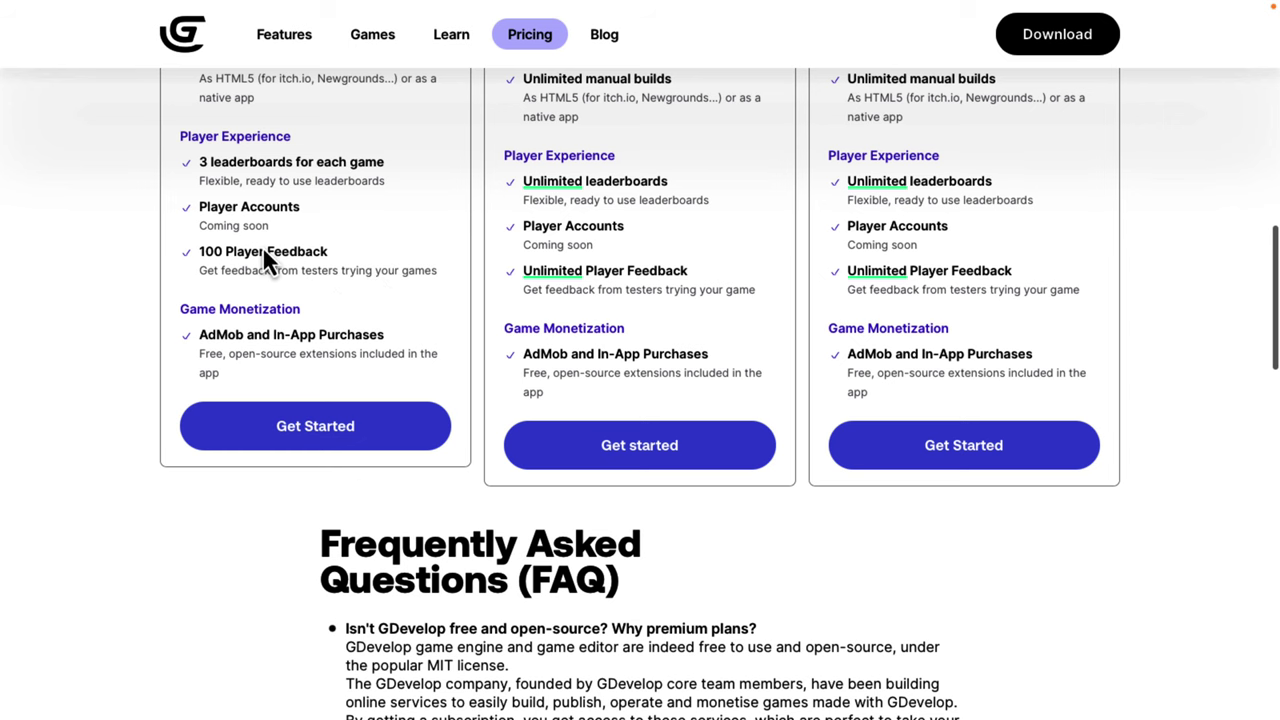
scroll(262, 246, "down", 1)
scroll(262, 246, "up", 7)
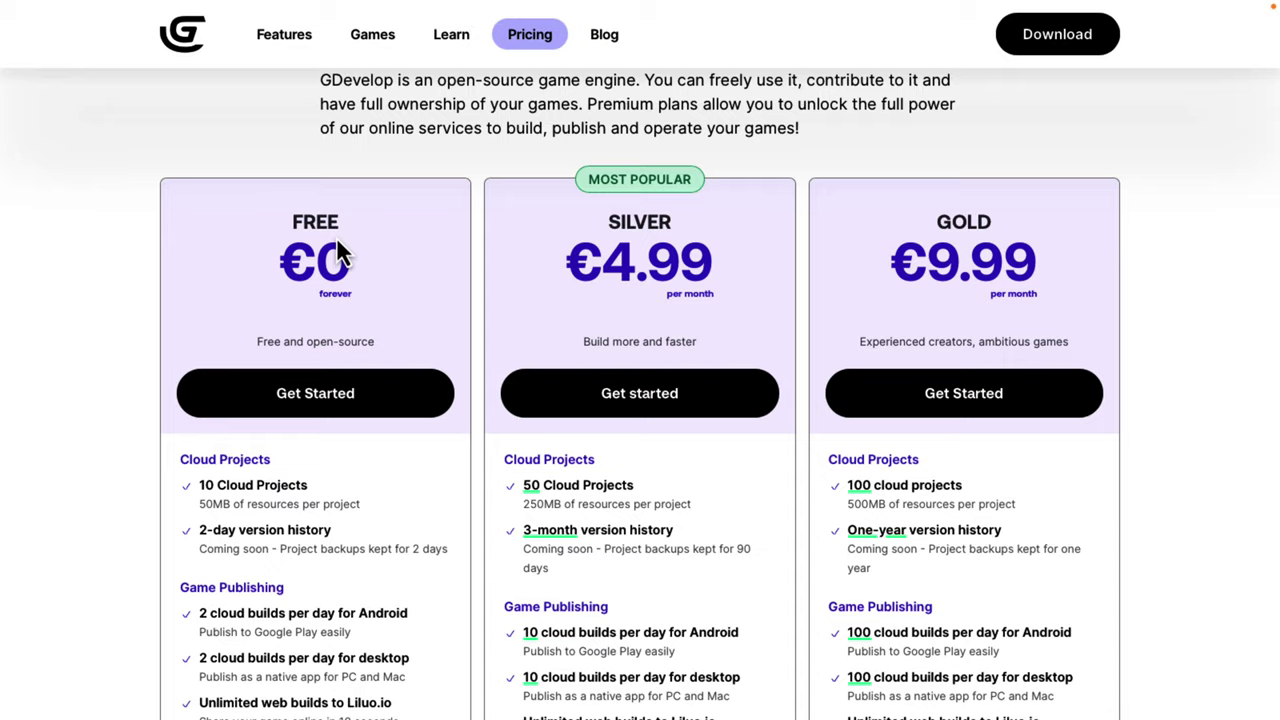
scroll(337, 241, "down", 6)
scroll(337, 241, "up", 3)
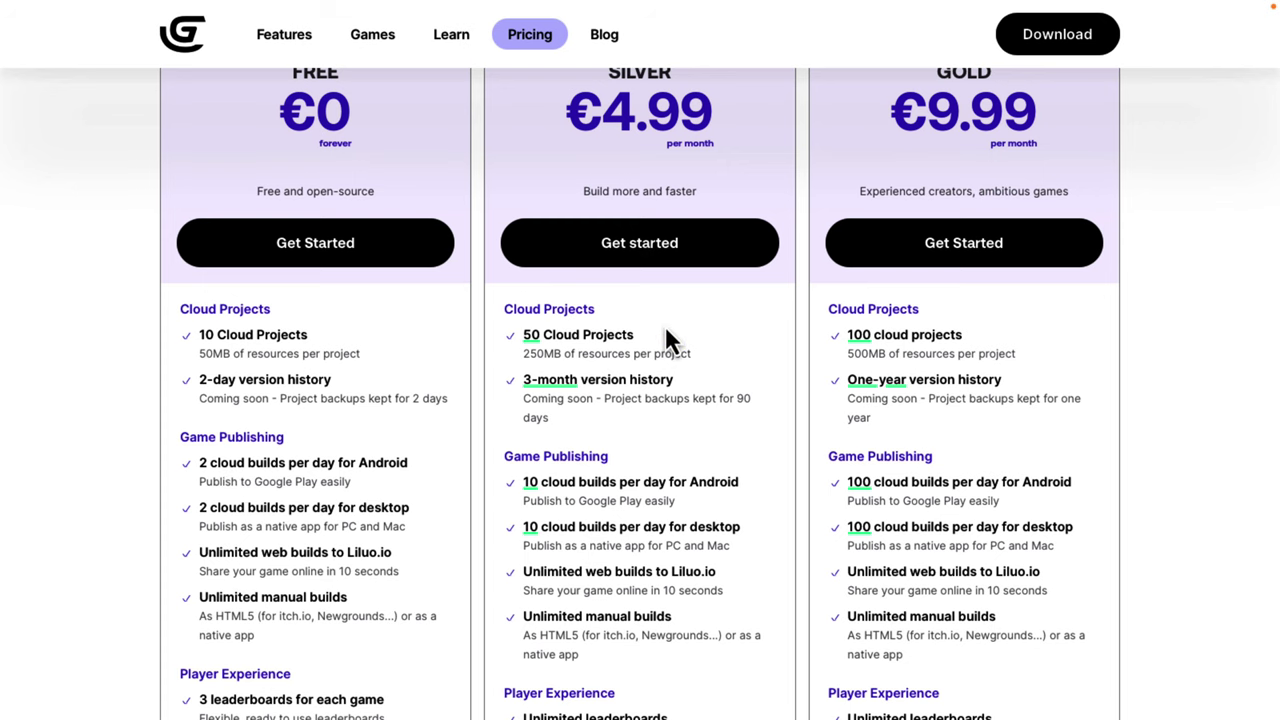
scroll(667, 332, "up", 1)
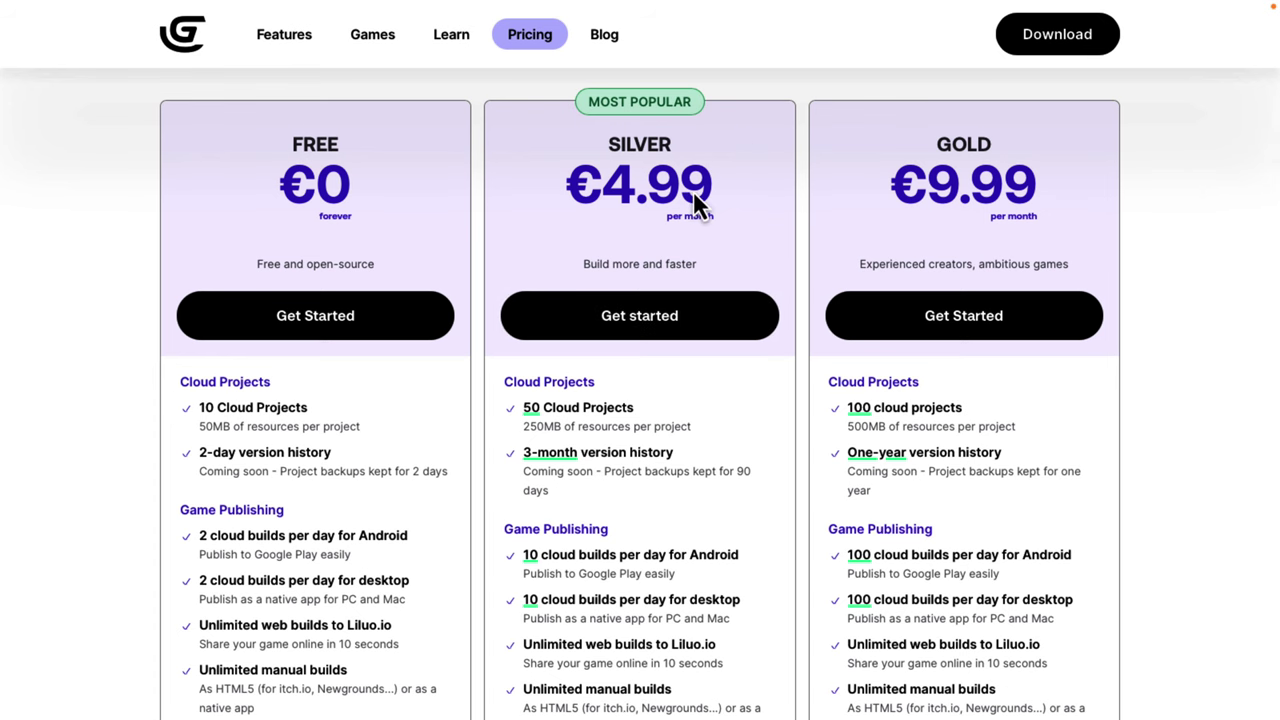
scroll(690, 200, "down", 2)
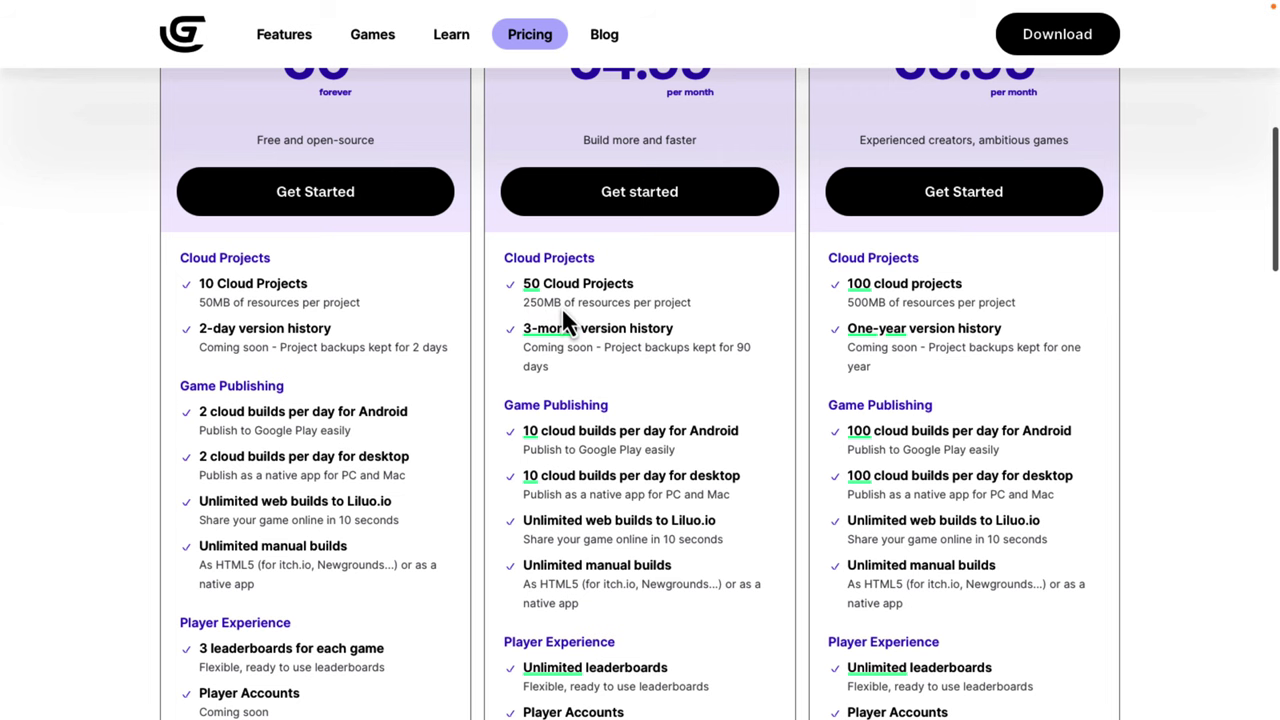
scroll(561, 306, "down", 1)
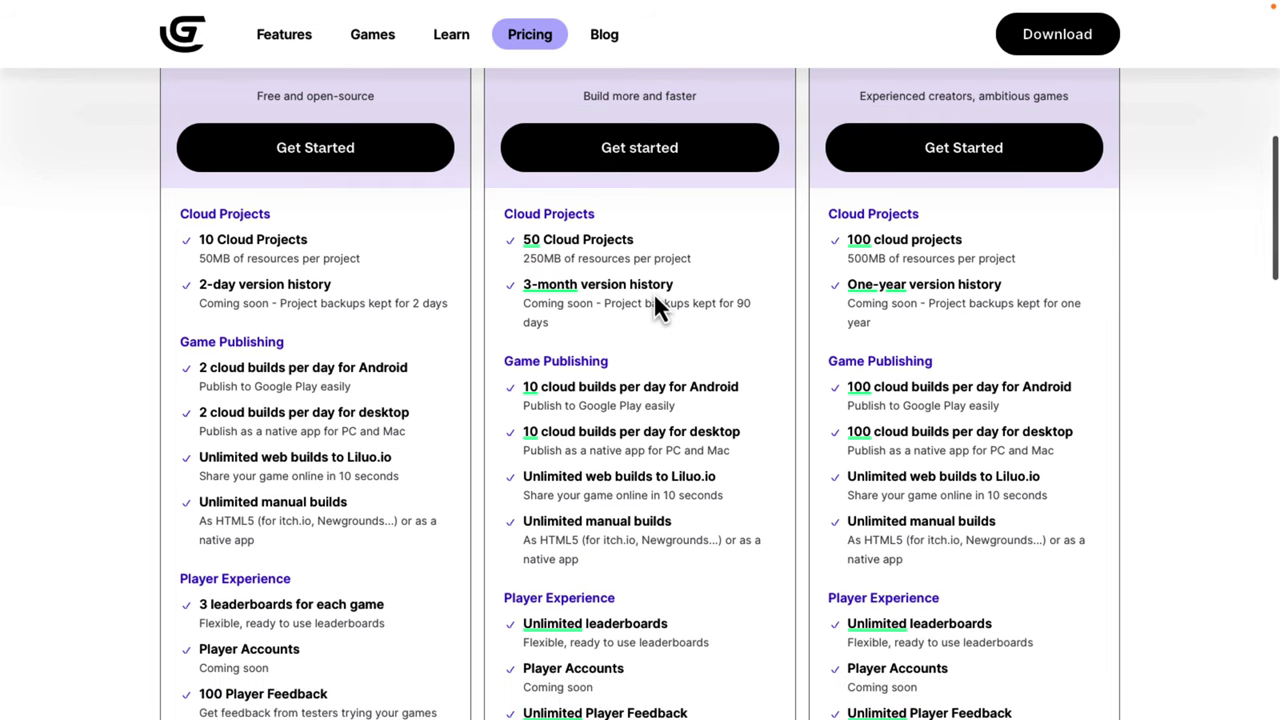
scroll(653, 292, "down", 3)
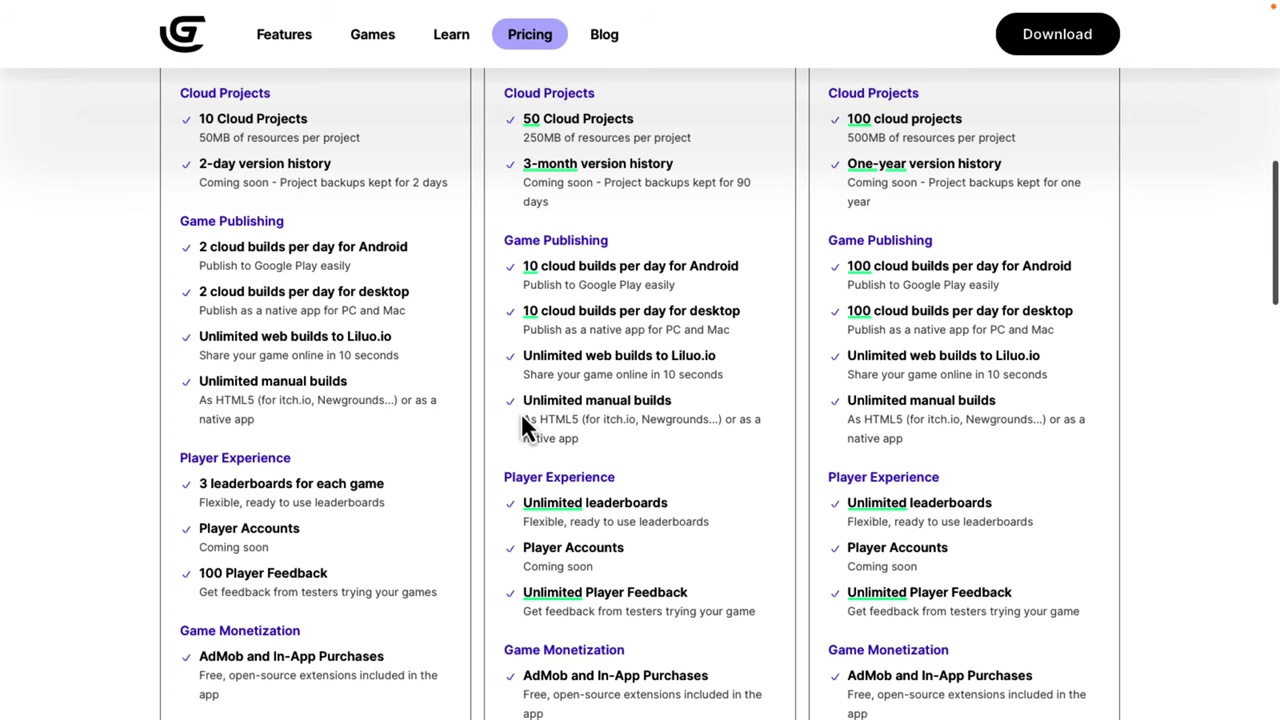
scroll(745, 425, "down", 3)
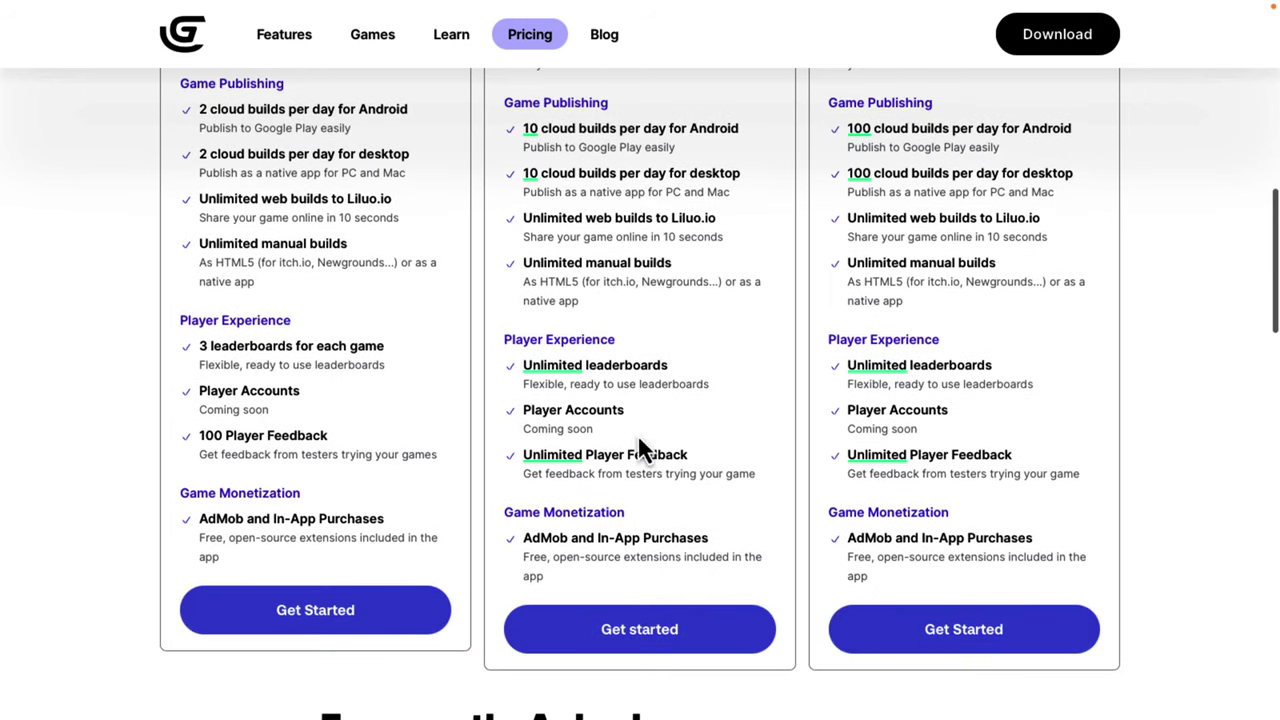
scroll(640, 460, "up", 7)
scroll(972, 152, "up", 2)
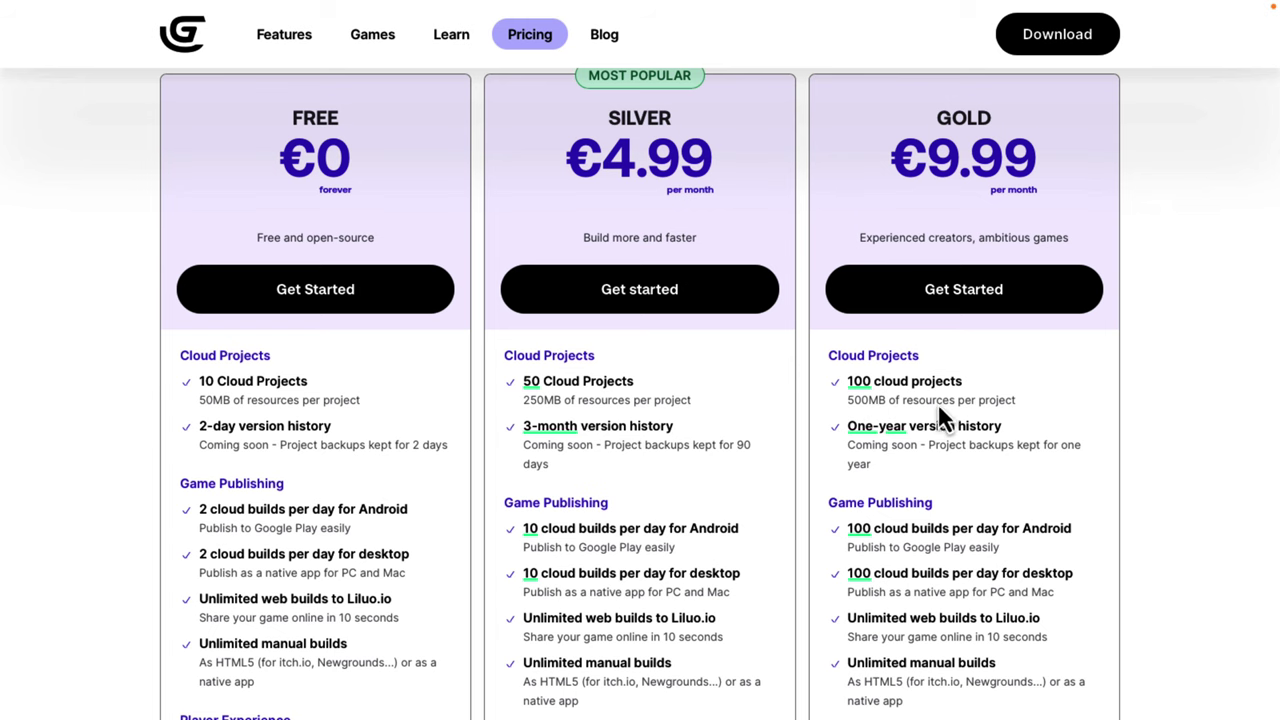
scroll(1018, 451, "down", 2)
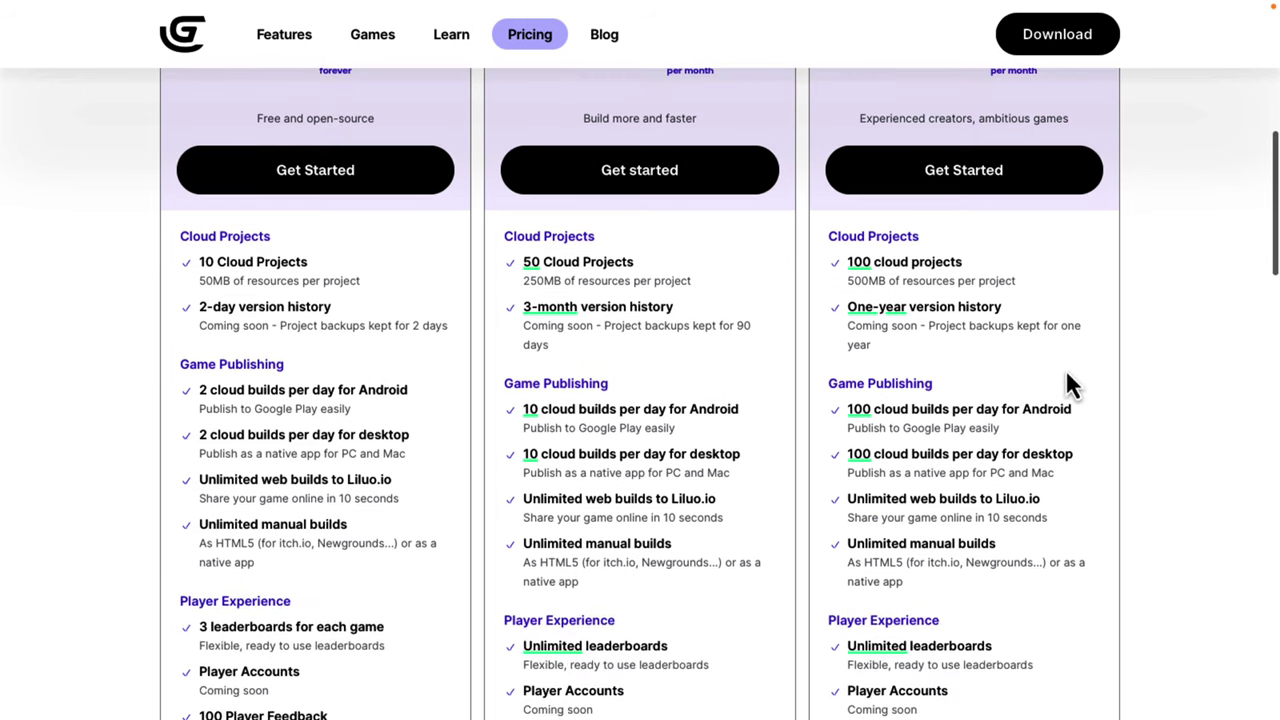
scroll(1088, 369, "down", 1)
scroll(1090, 376, "down", 1)
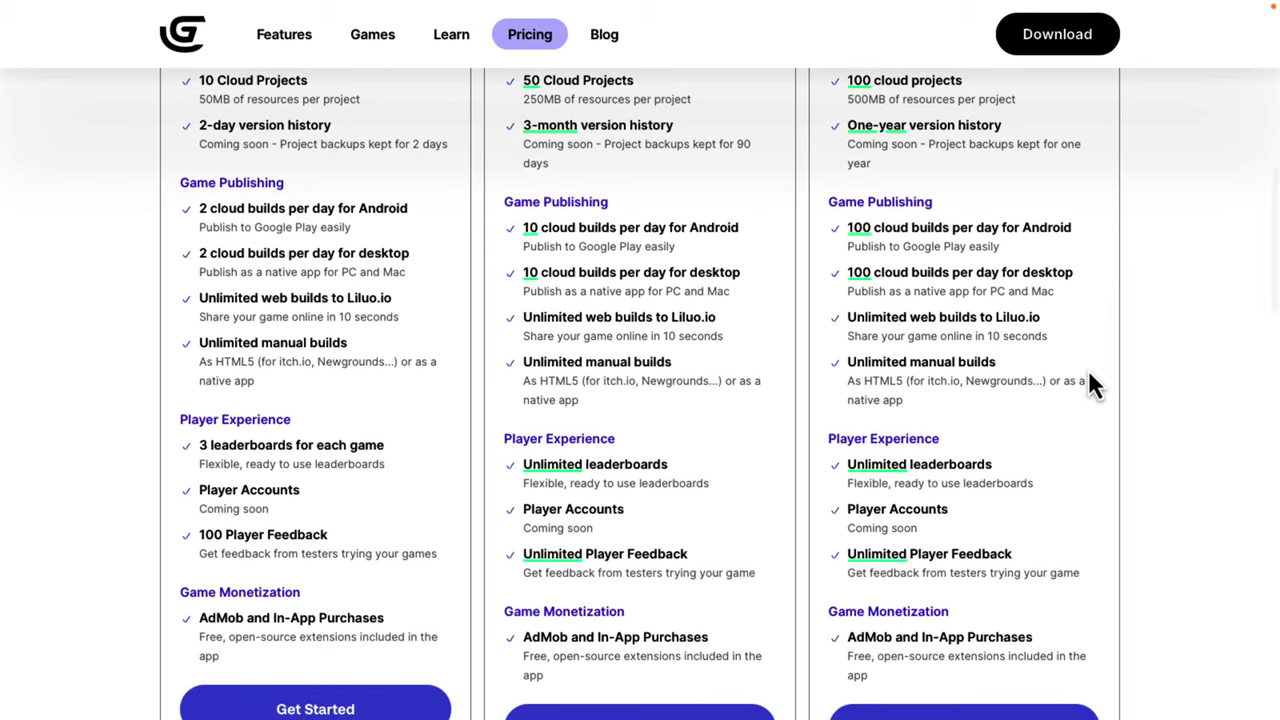
scroll(1088, 380, "up", 3)
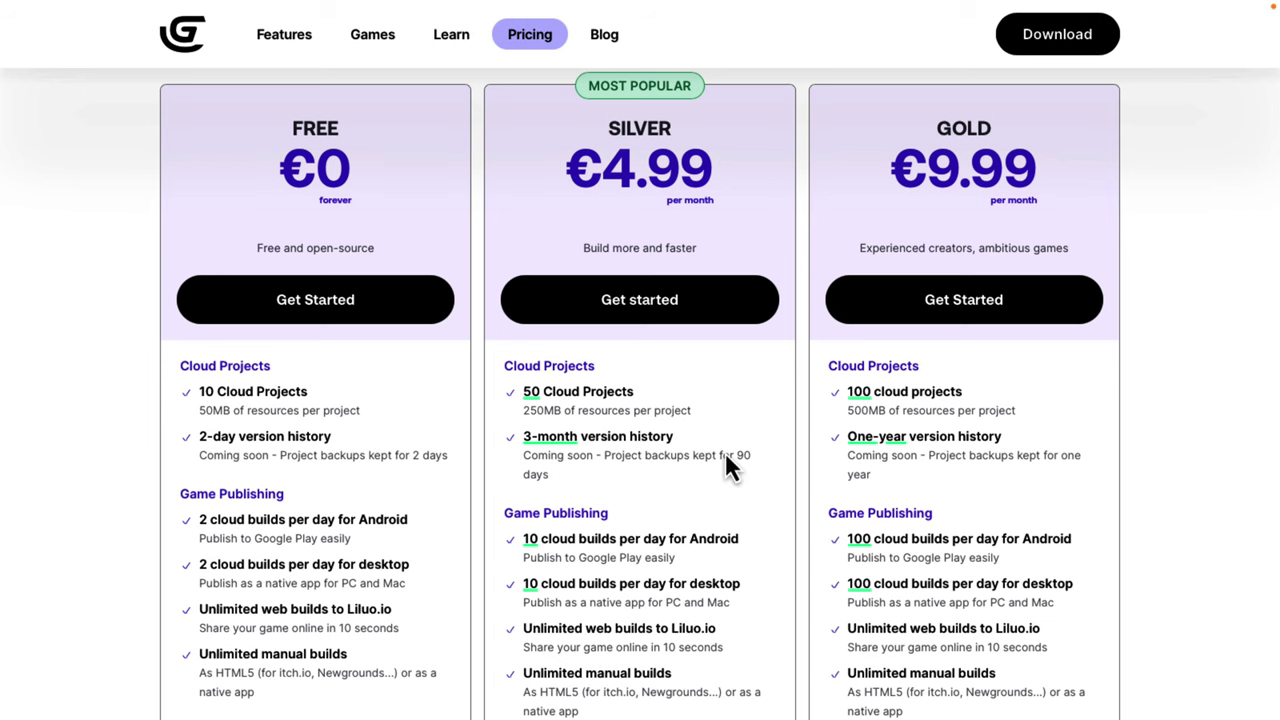
scroll(725, 455, "down", 5)
scroll(725, 455, "up", 6)
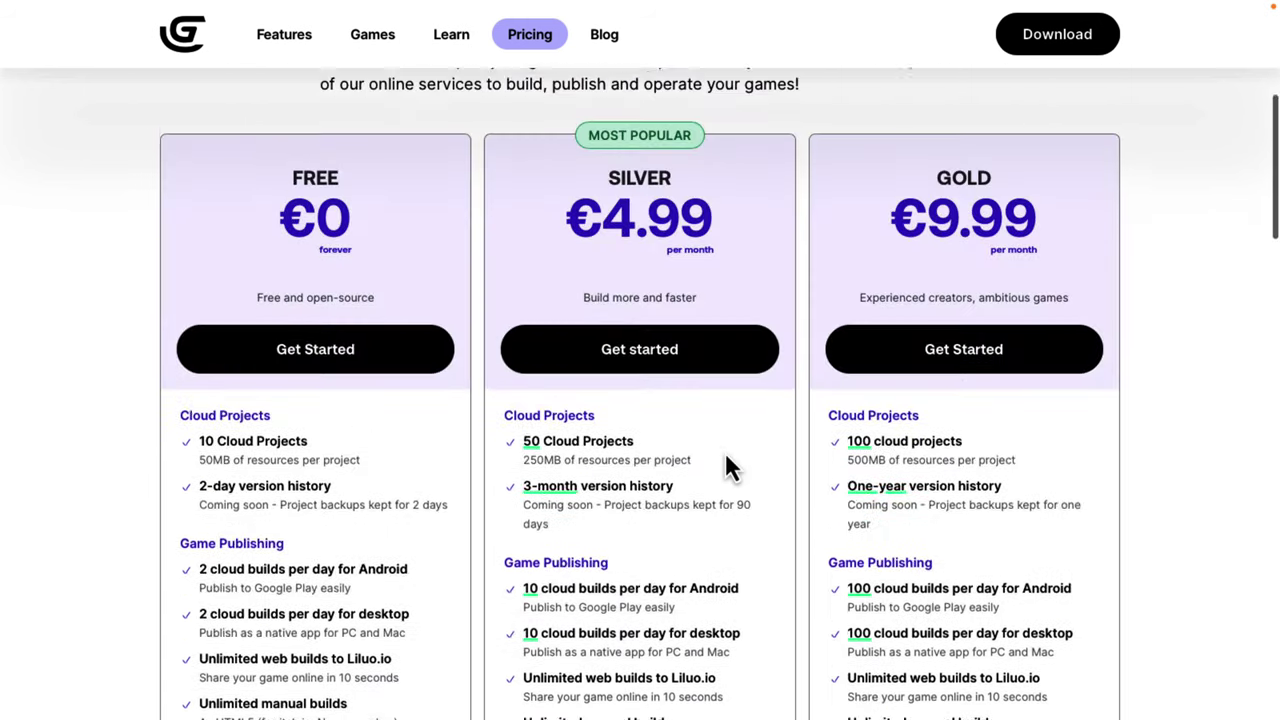
scroll(725, 465, "up", 4)
scroll(725, 465, "down", 4)
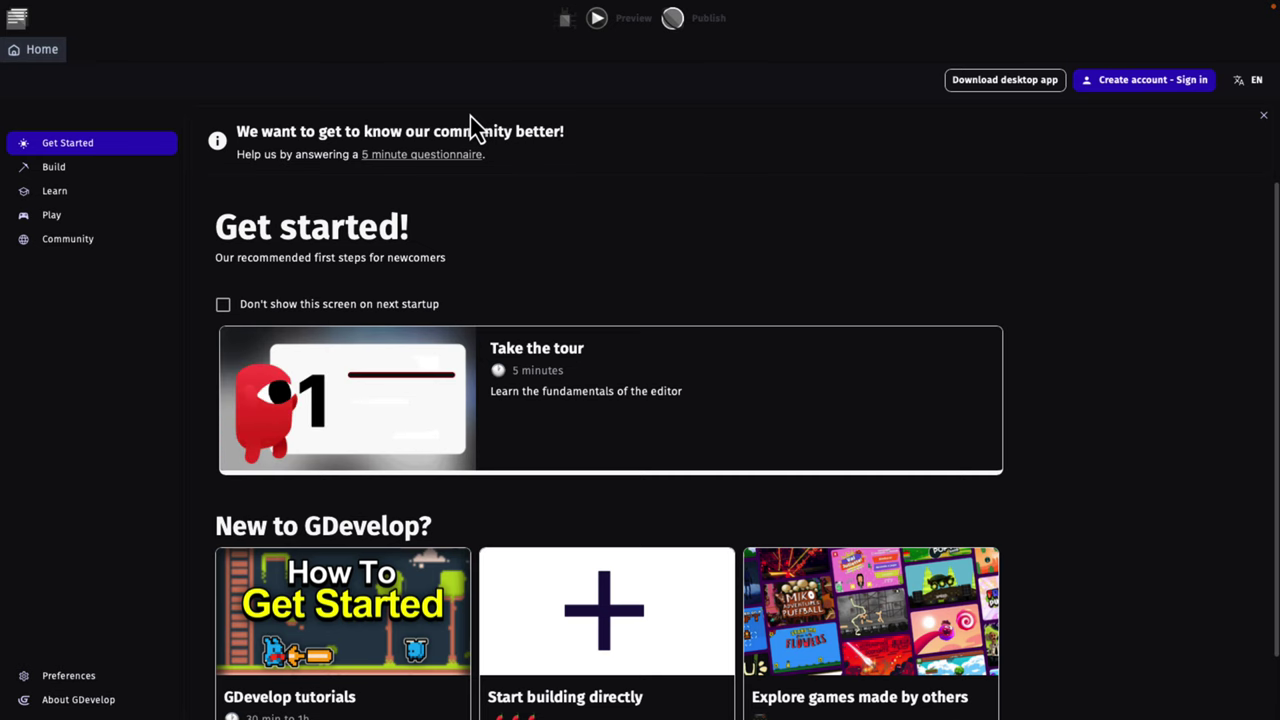
- Scroll the Home page's Get started tab down to the Start building directly card
mouse_move(482, 14)
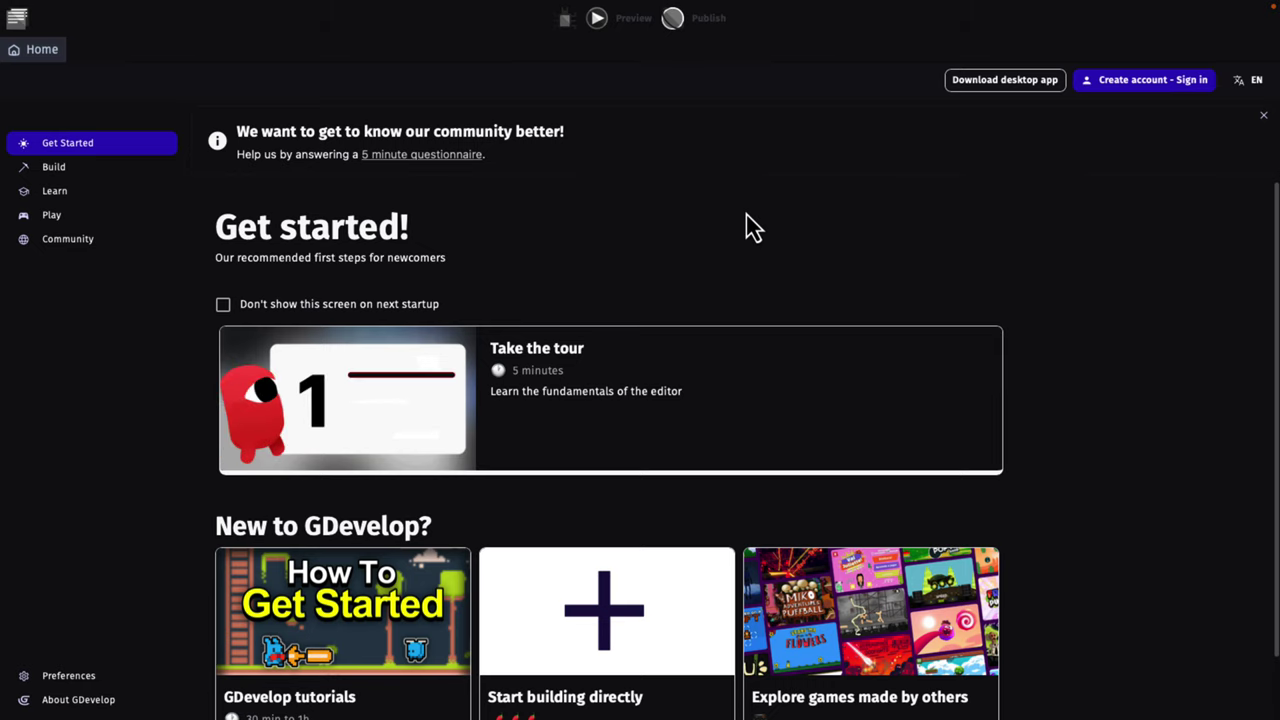
scroll(500, 240, "down", 2)
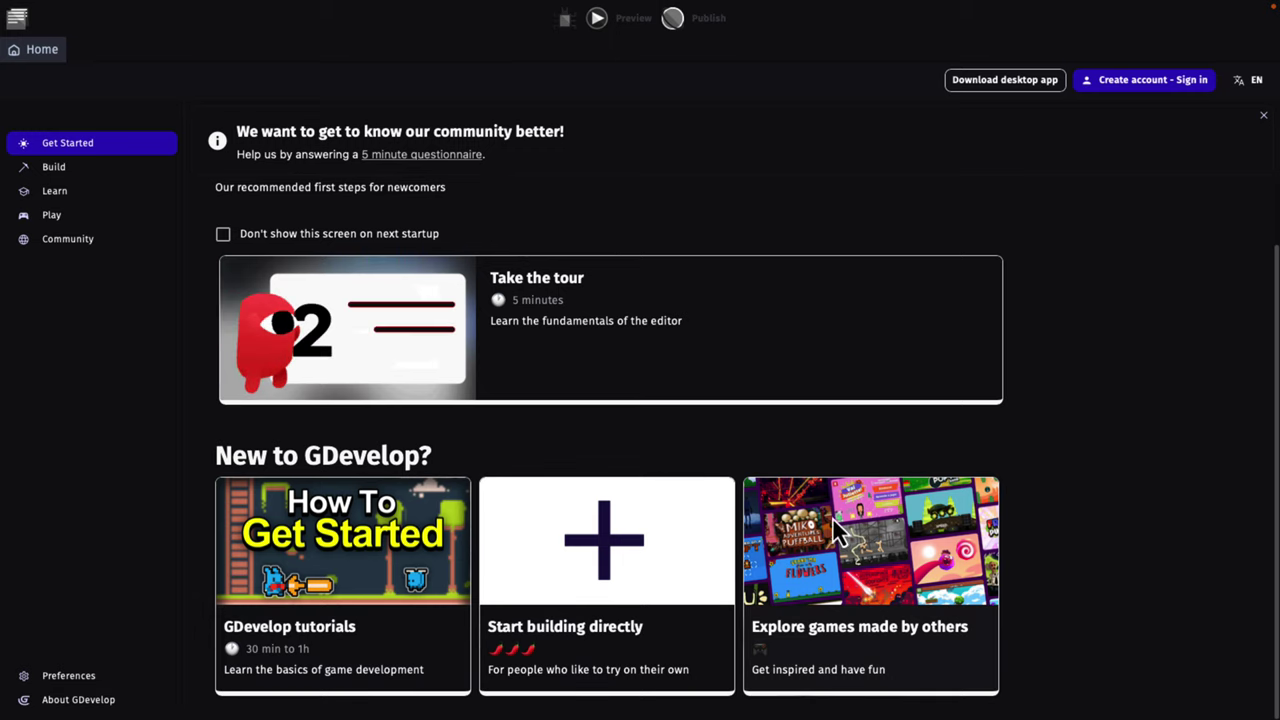
- Pick the Particle effects demo from the examples list as new project 'Miscreant Desk (Particle effects demo)'
left_click(669, 543)
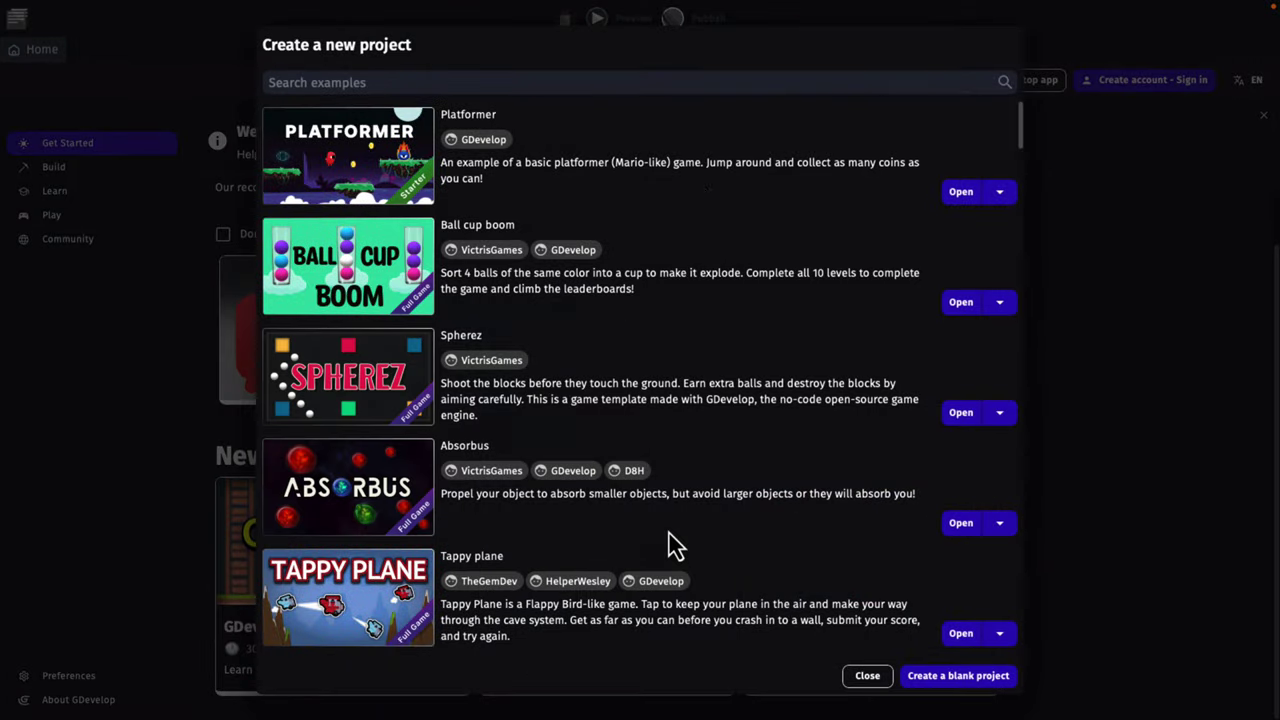
scroll(604, 268, "down", 9)
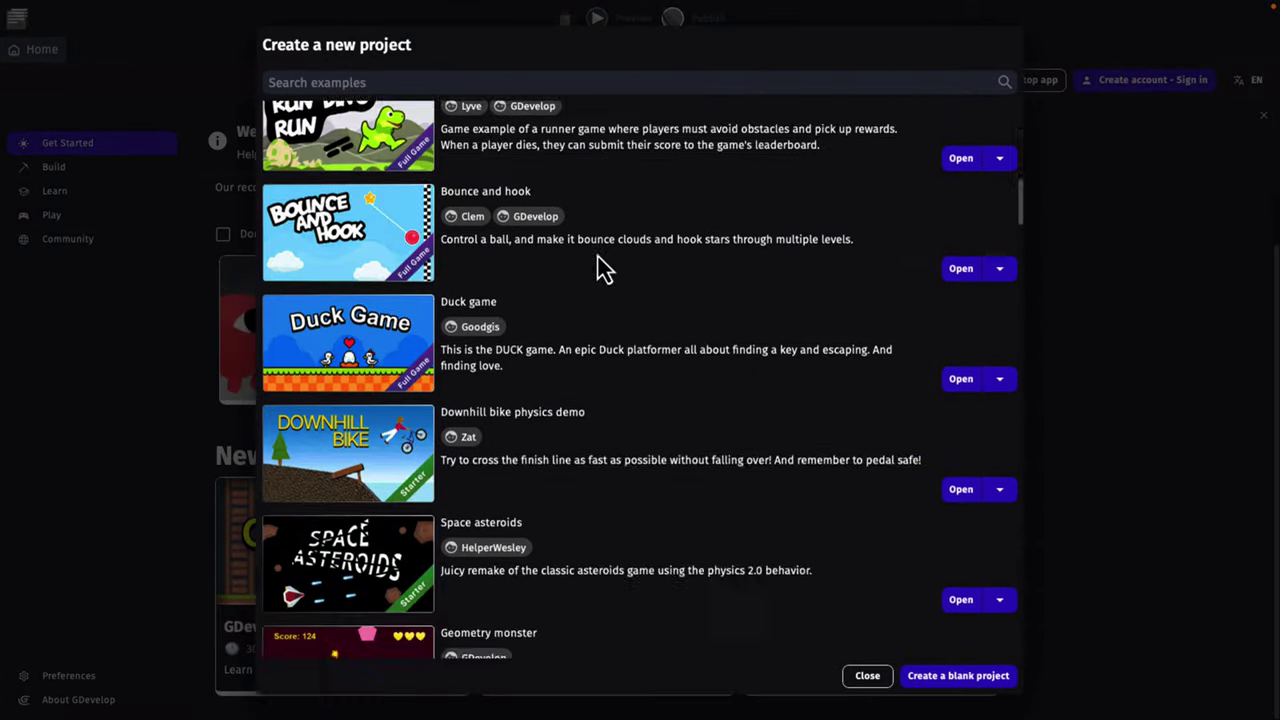
scroll(604, 268, "down", 15)
scroll(604, 268, "up", 18)
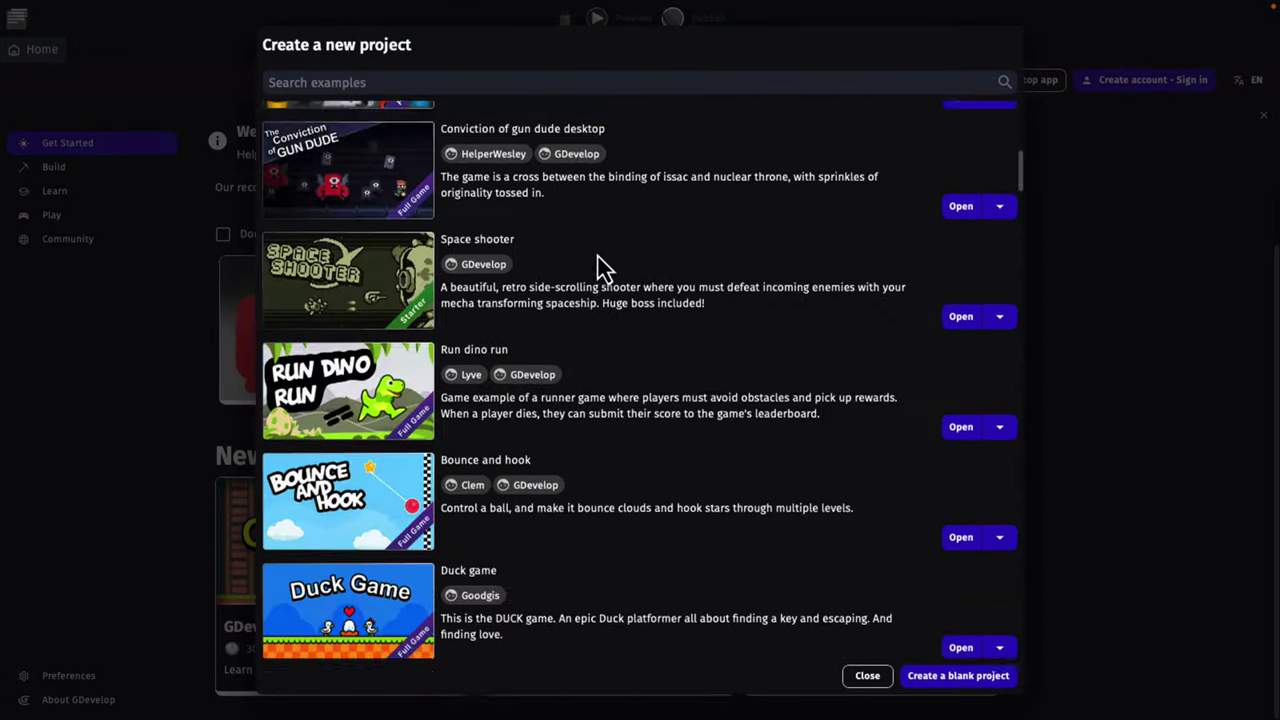
scroll(604, 268, "down", 3)
scroll(604, 268, "up", 10)
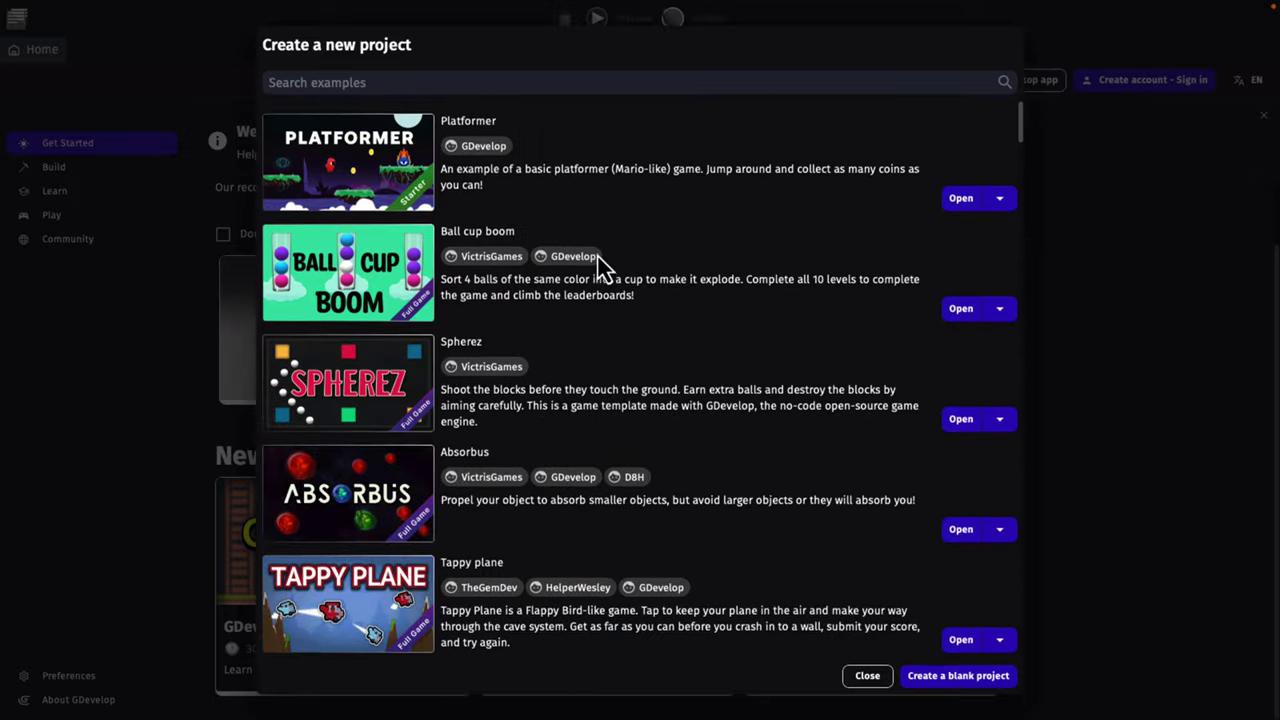
scroll(604, 268, "down", 6)
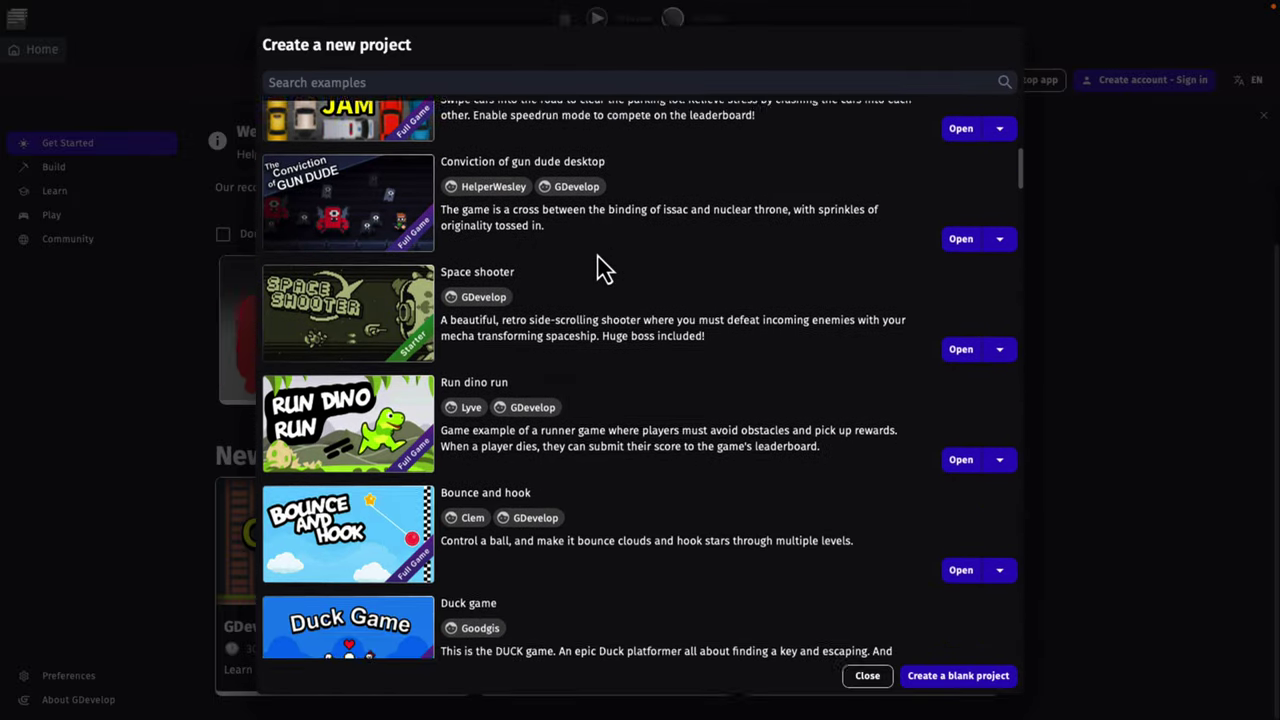
scroll(604, 268, "down", 7)
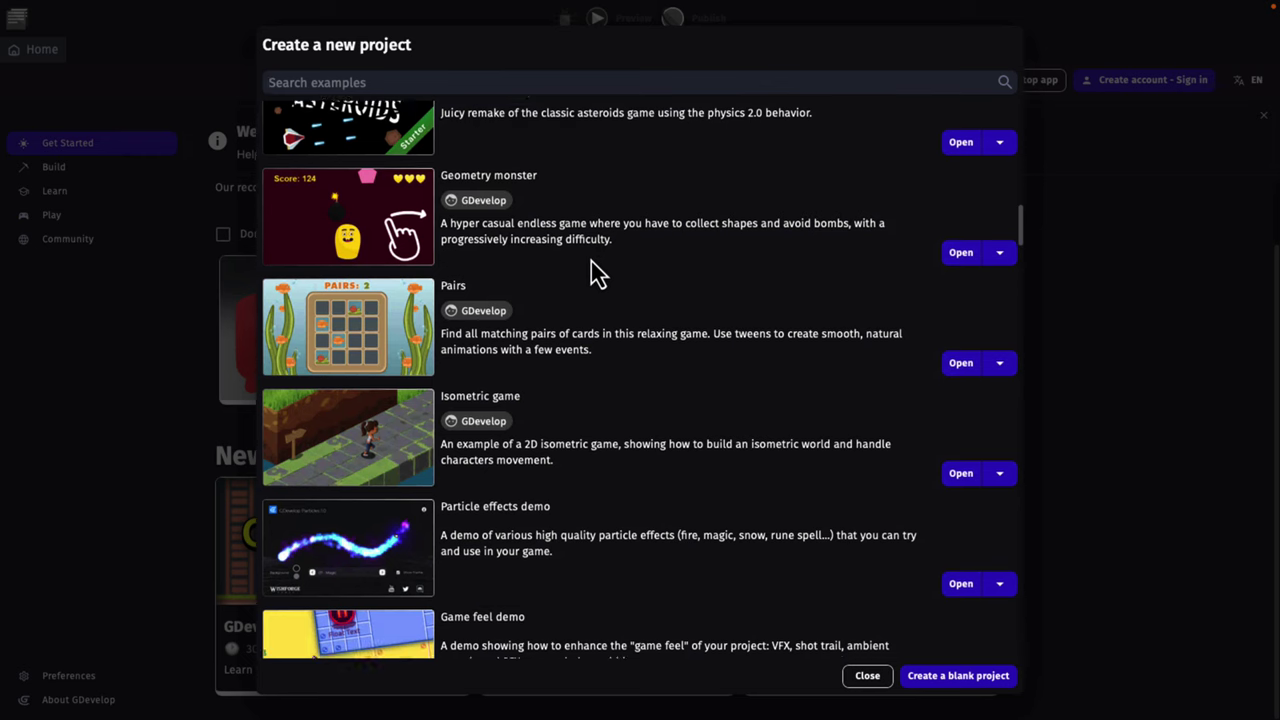
scroll(617, 433, "down", 1)
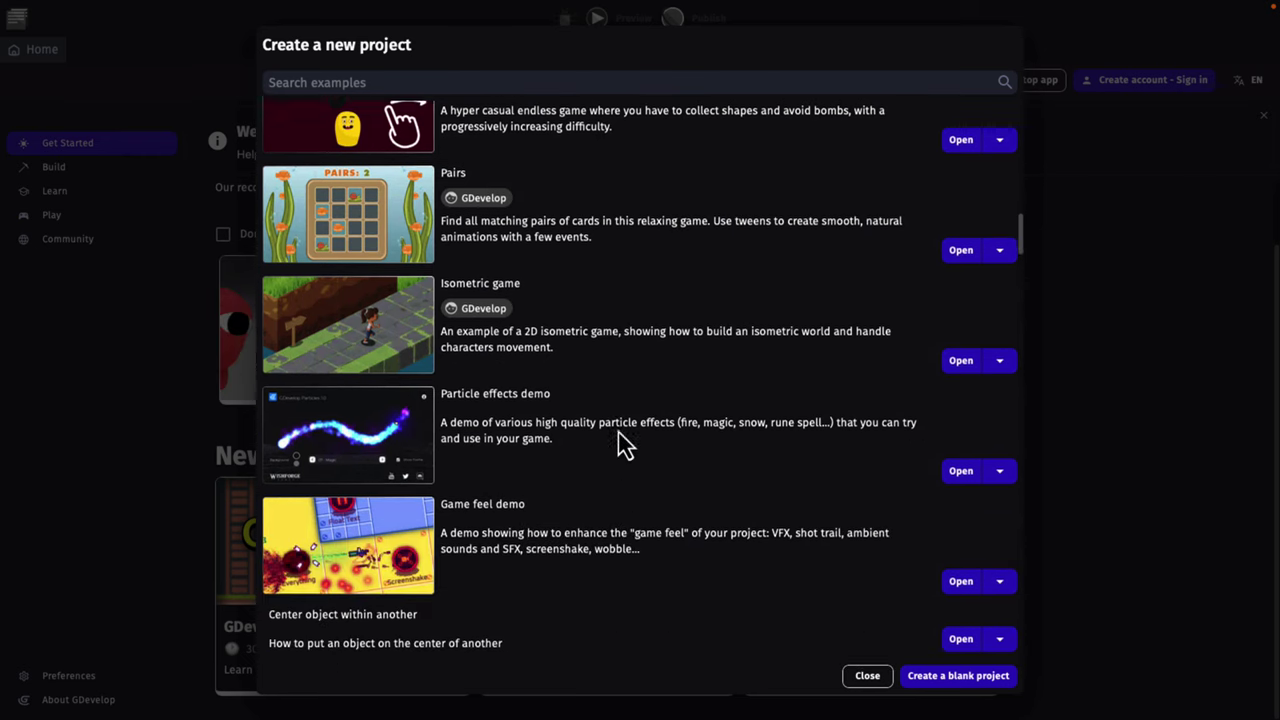
scroll(620, 435, "down", 1)
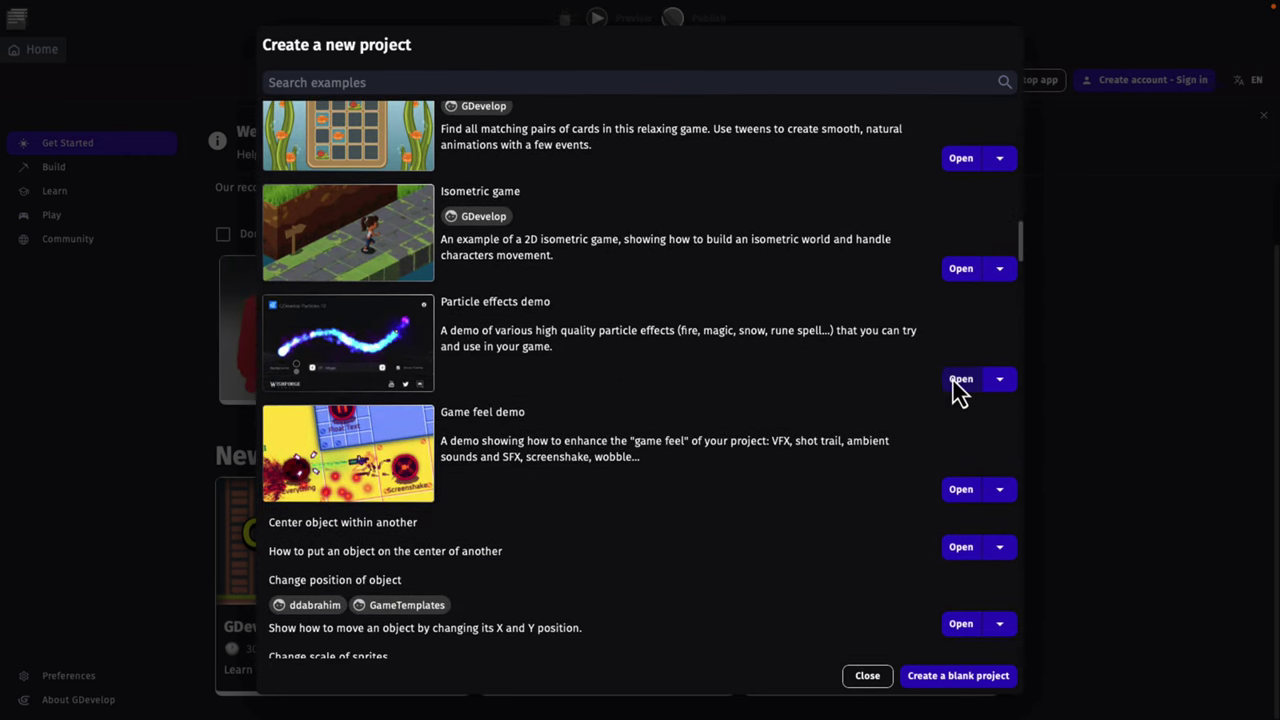
left_click(958, 380)
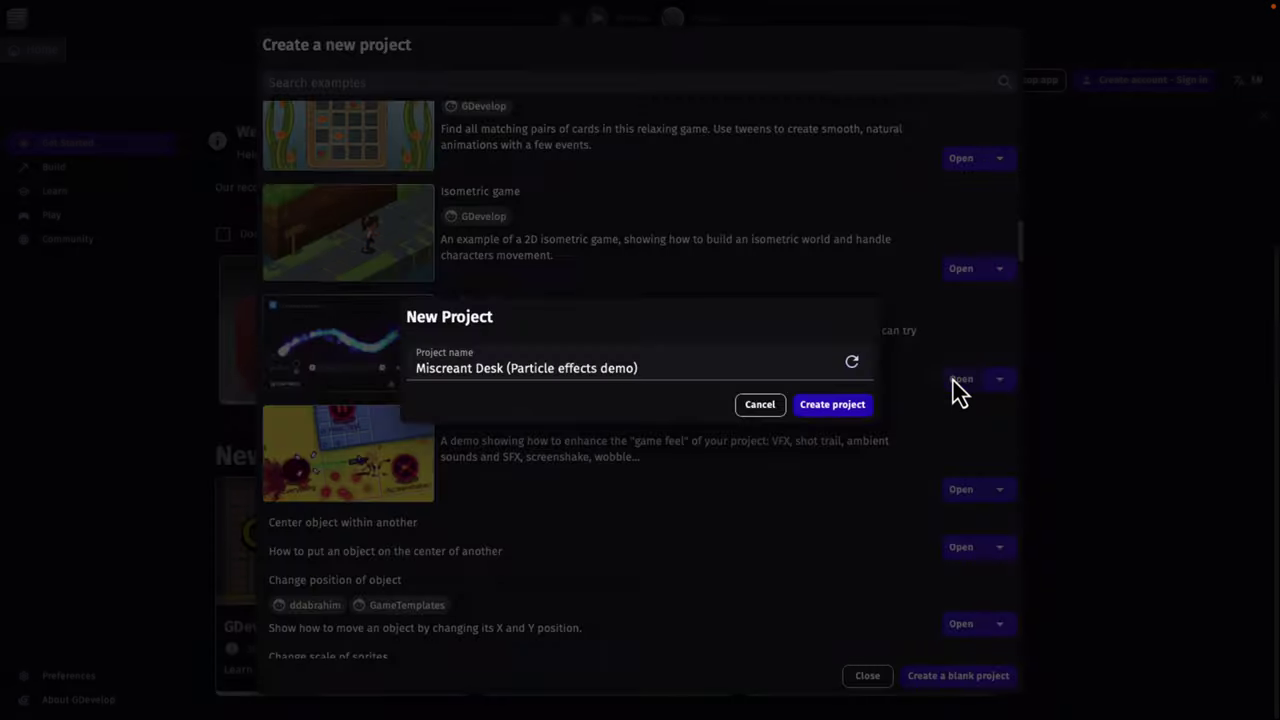
- Create the Particle effects demo project and show the GD Particles scene's event sheet
left_click(838, 406)
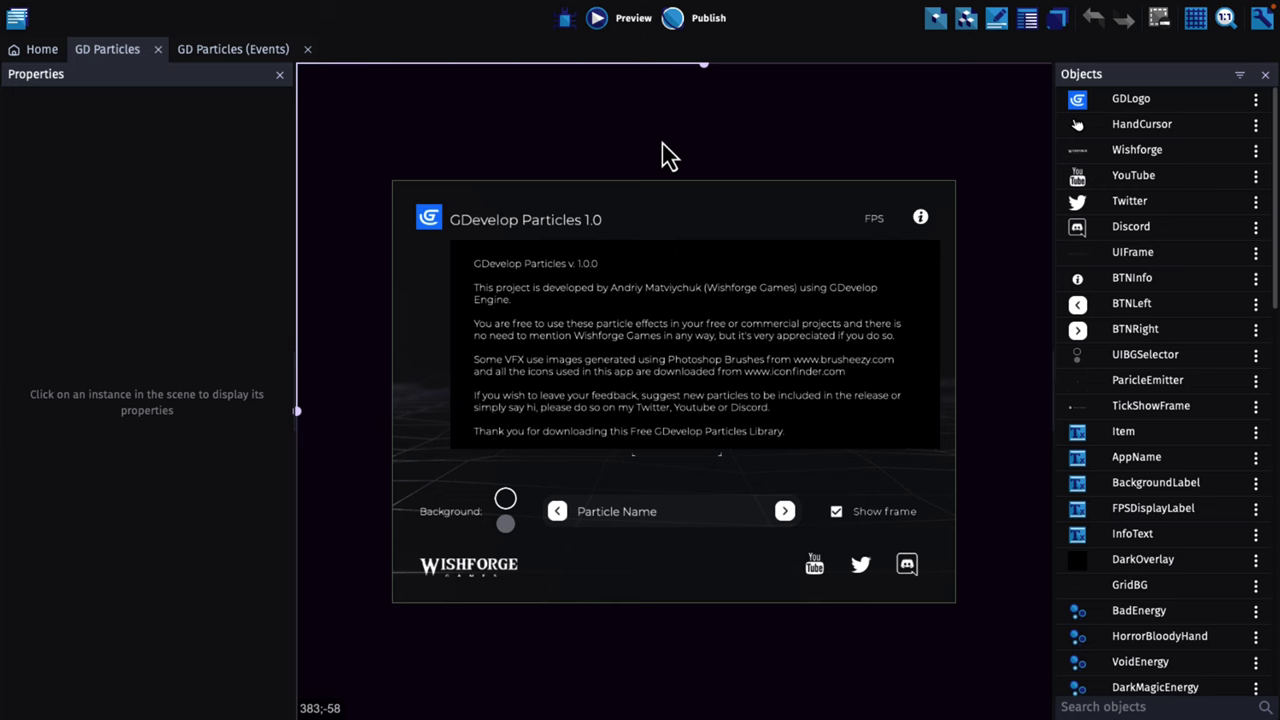
left_click(239, 58)
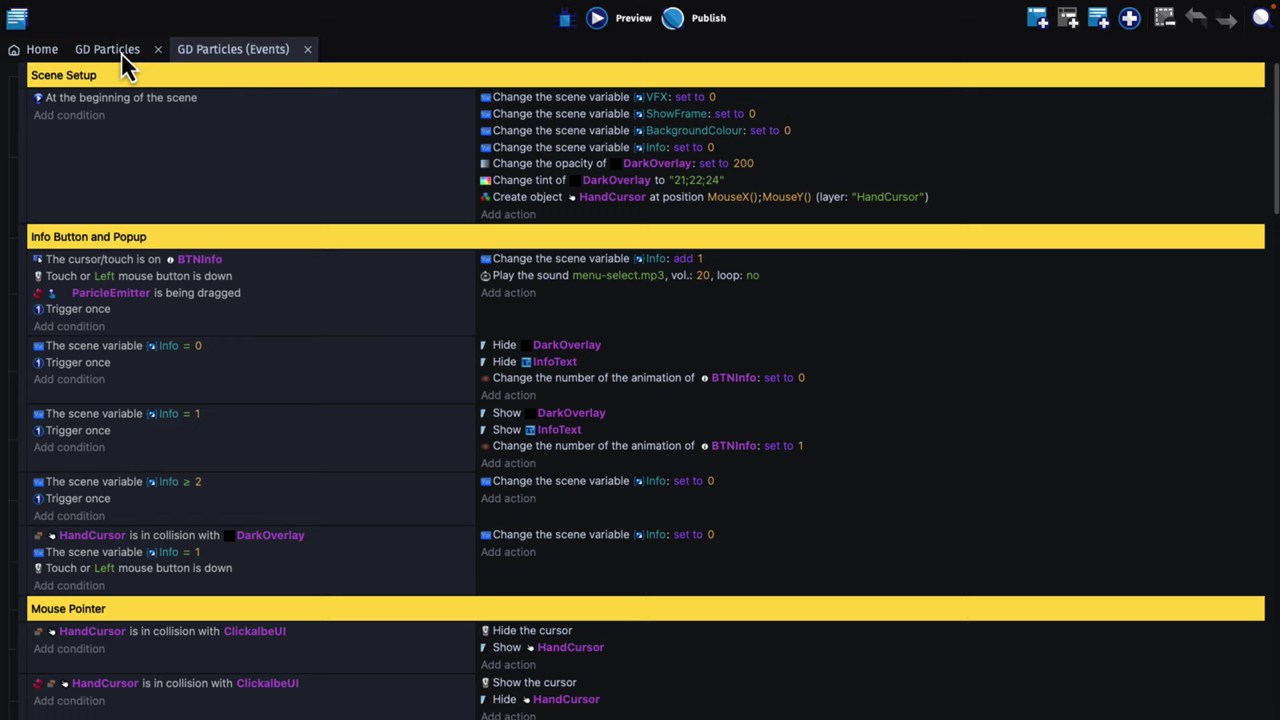
mouse_move(531, 10)
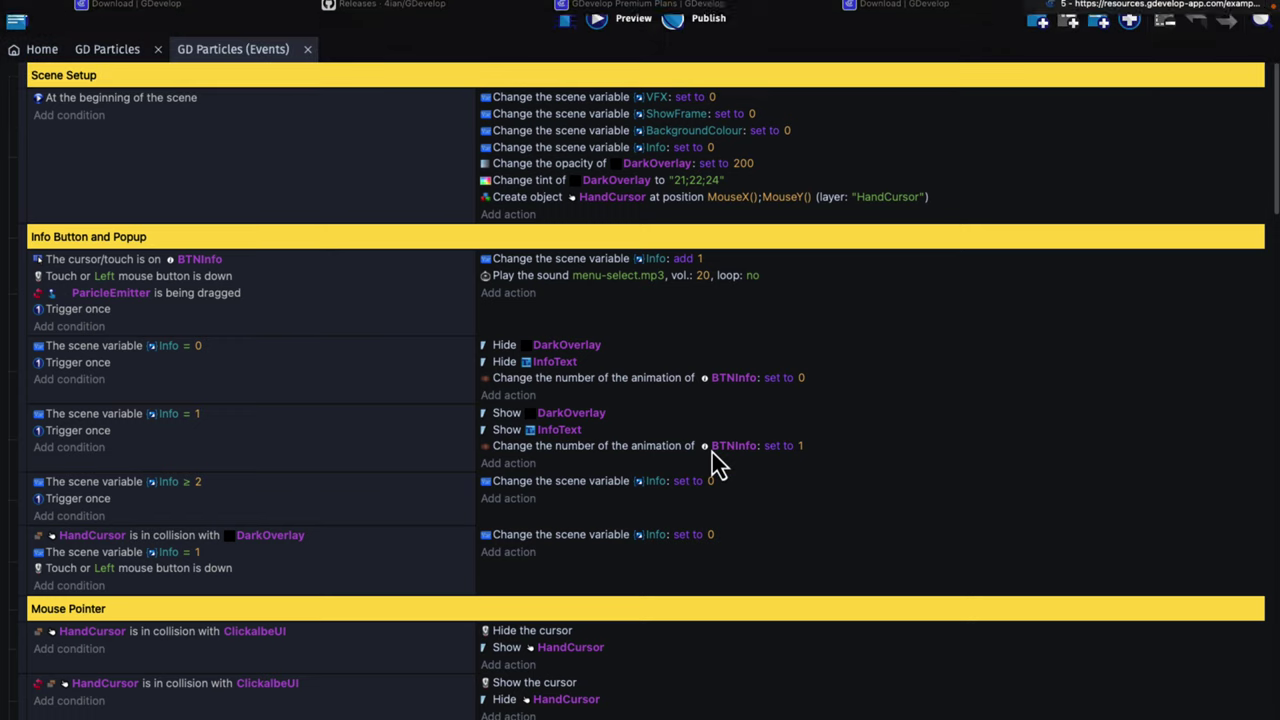